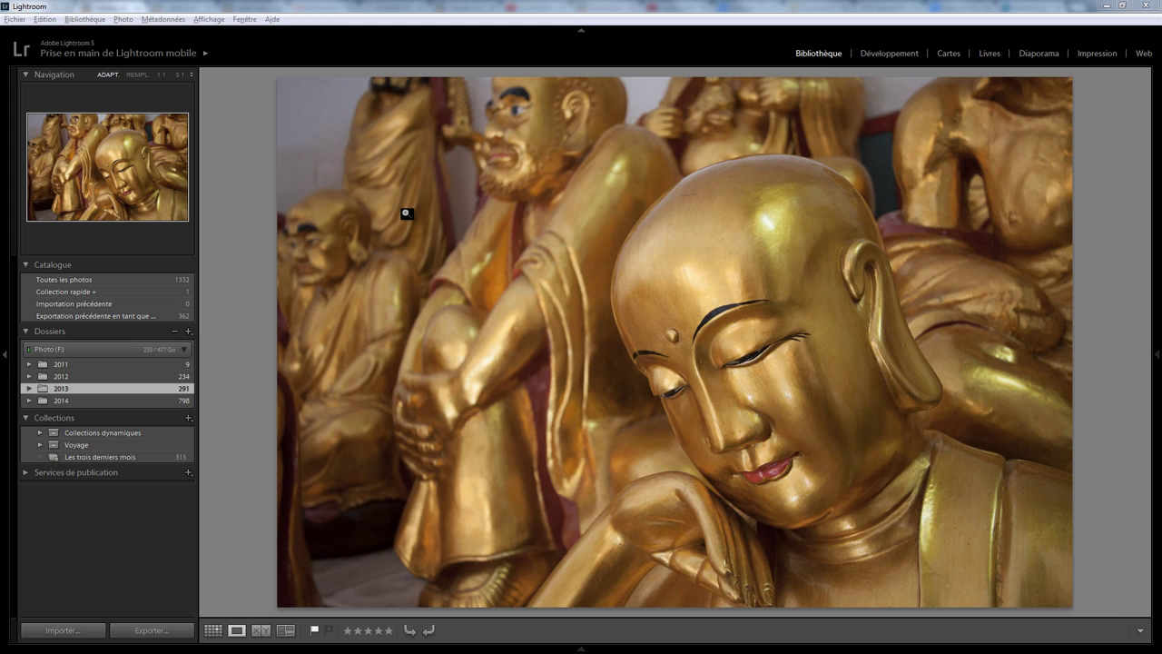
Import the EOS_DIGITAL card photos with the Mes importations import preset
click(14, 19)
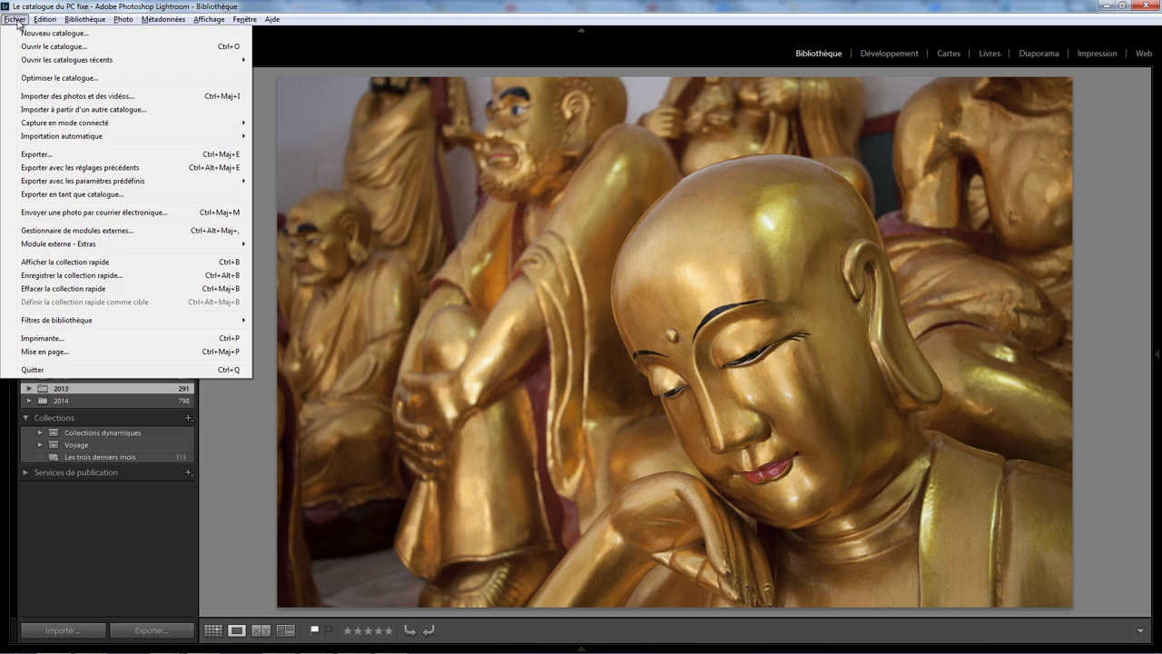
click(105, 99)
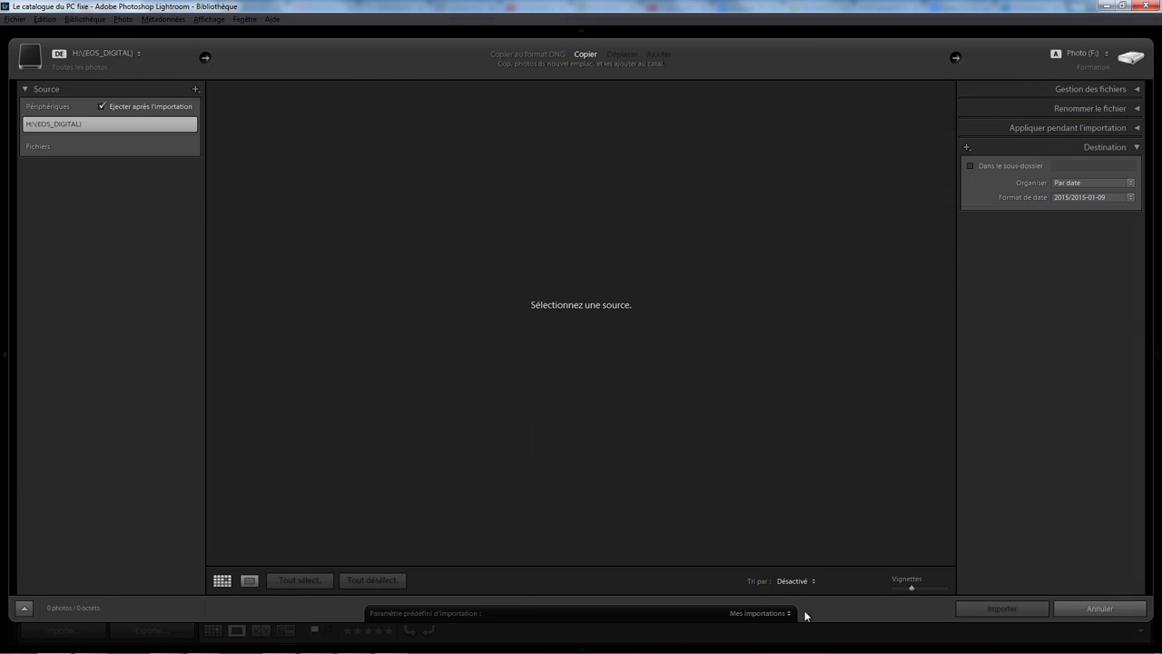
click(757, 614)
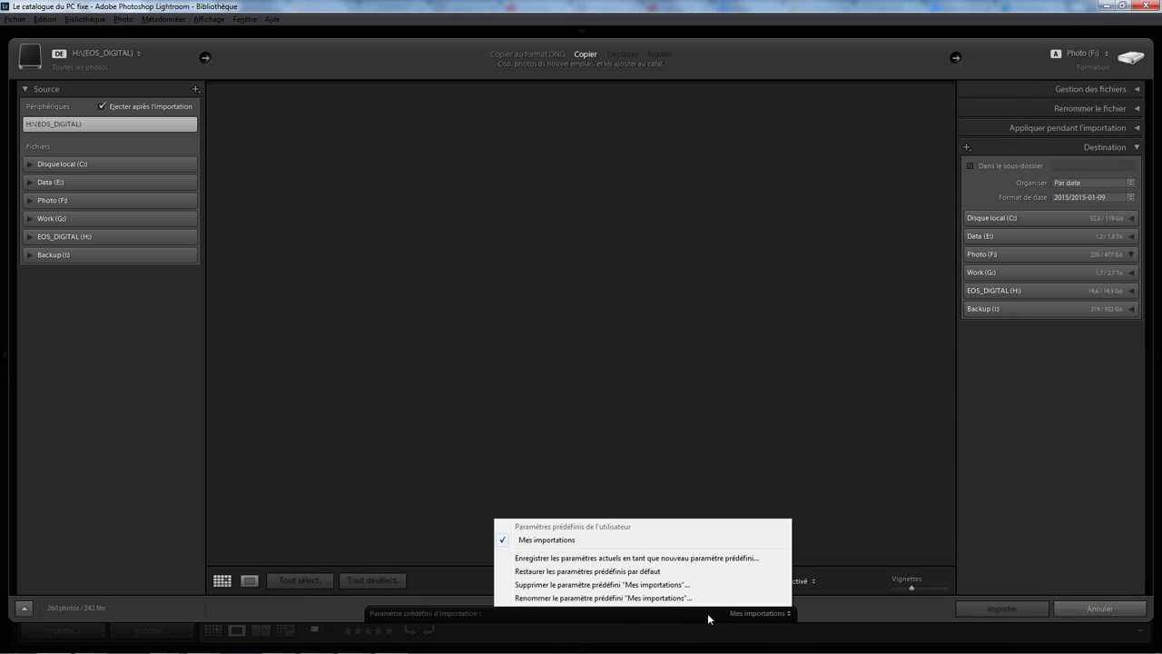
click(568, 540)
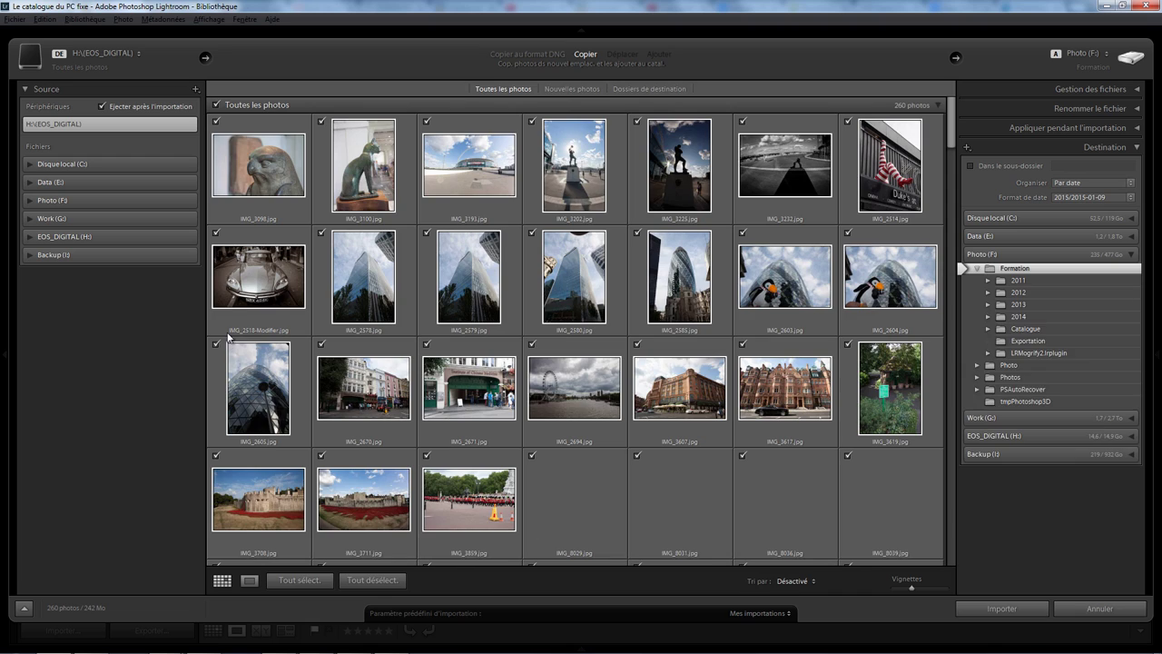
click(999, 608)
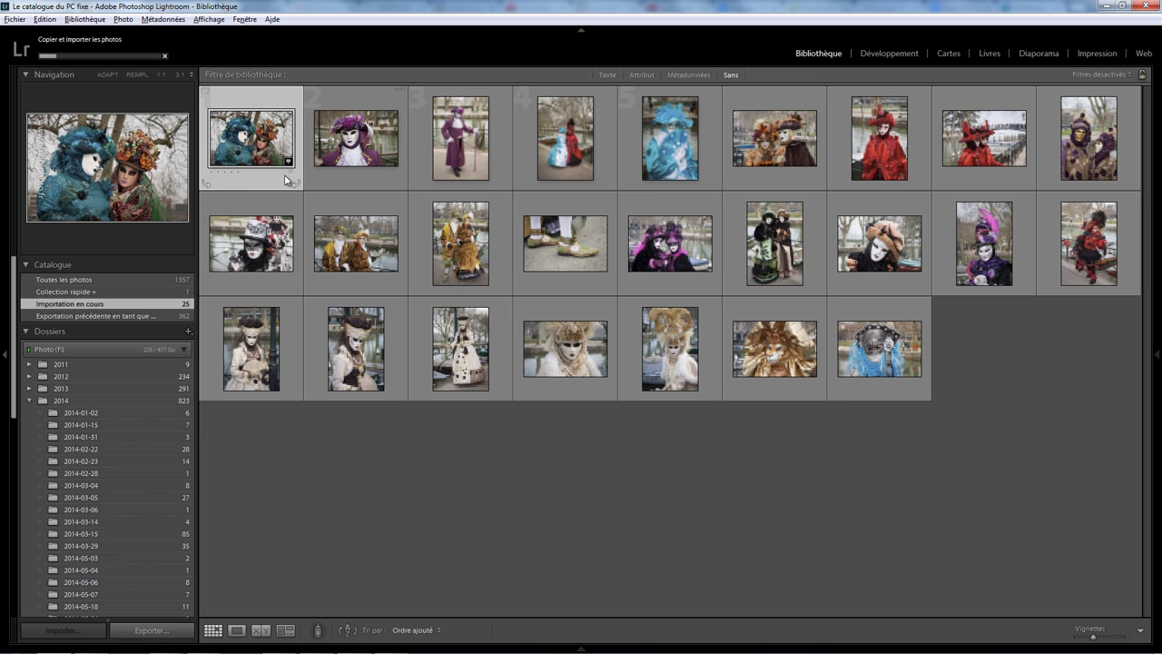
In Loupe view, flag the first eight carnival photos as picks or rejects
click(243, 629)
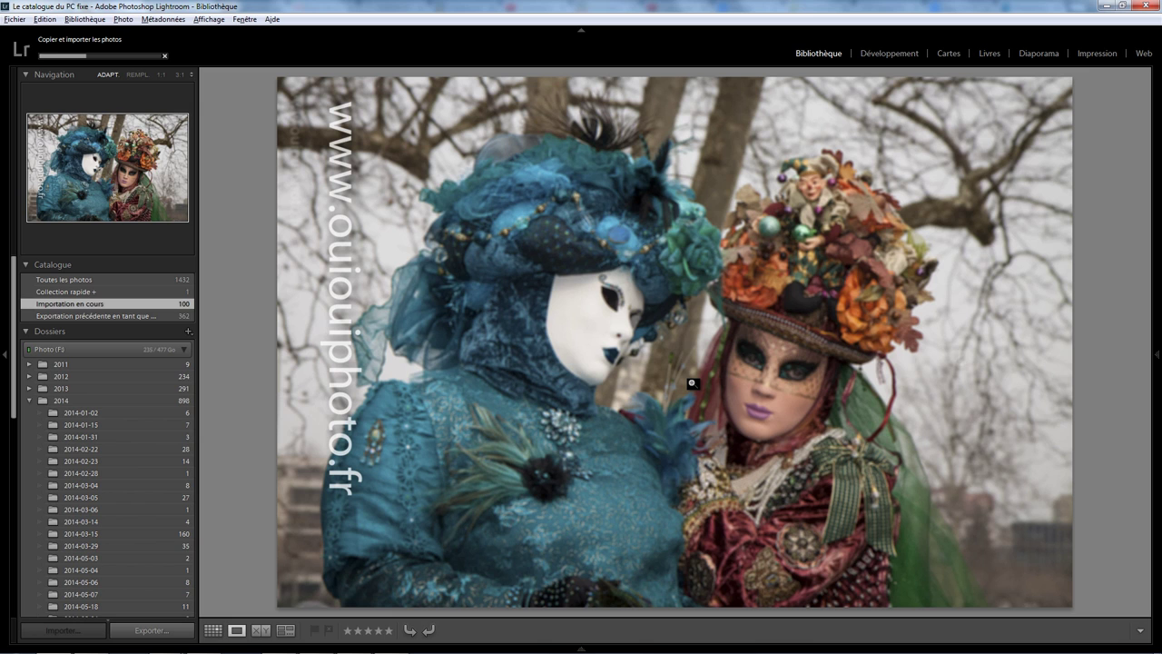
key(x)
key(p)
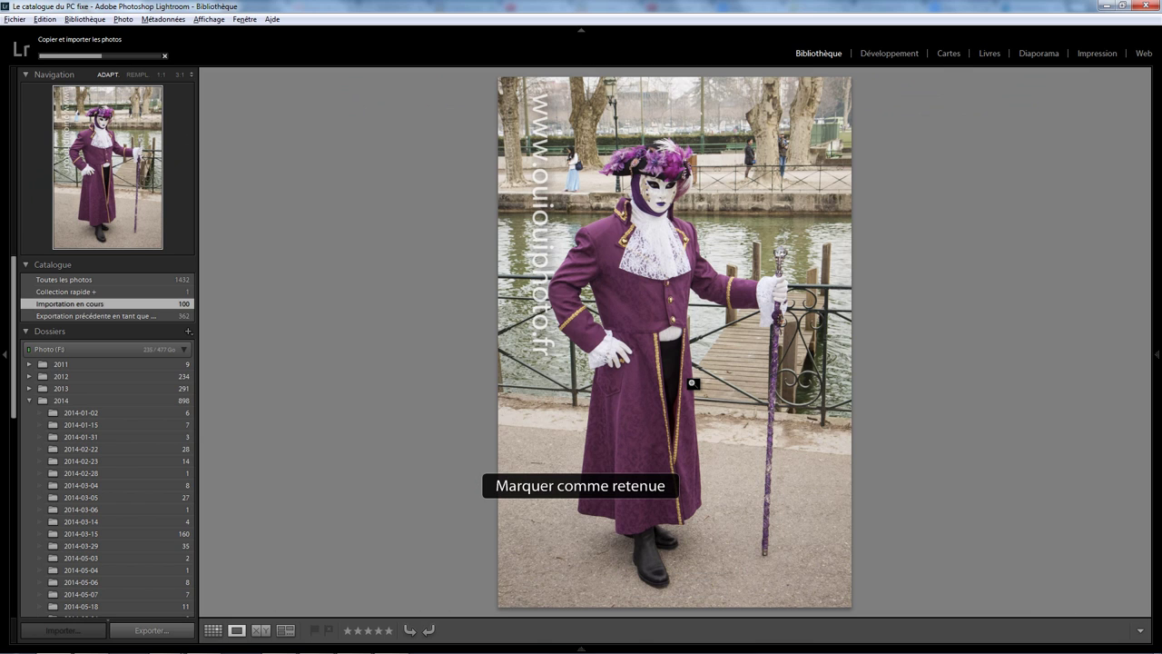
key(p)
key(p)
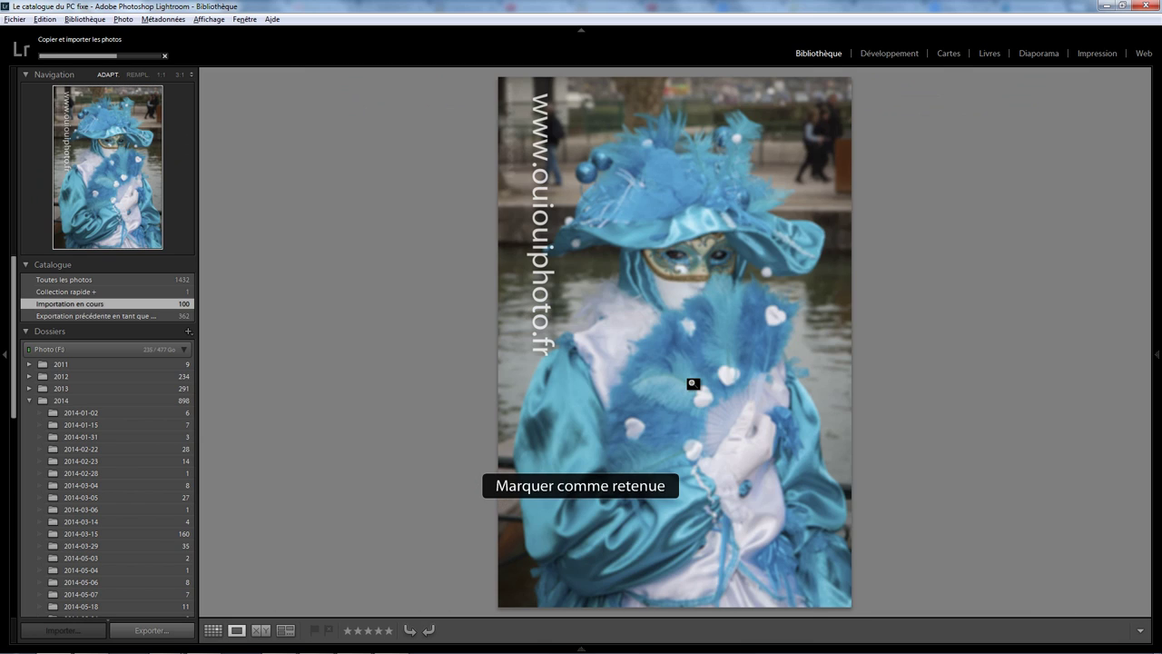
key(x)
key(p)
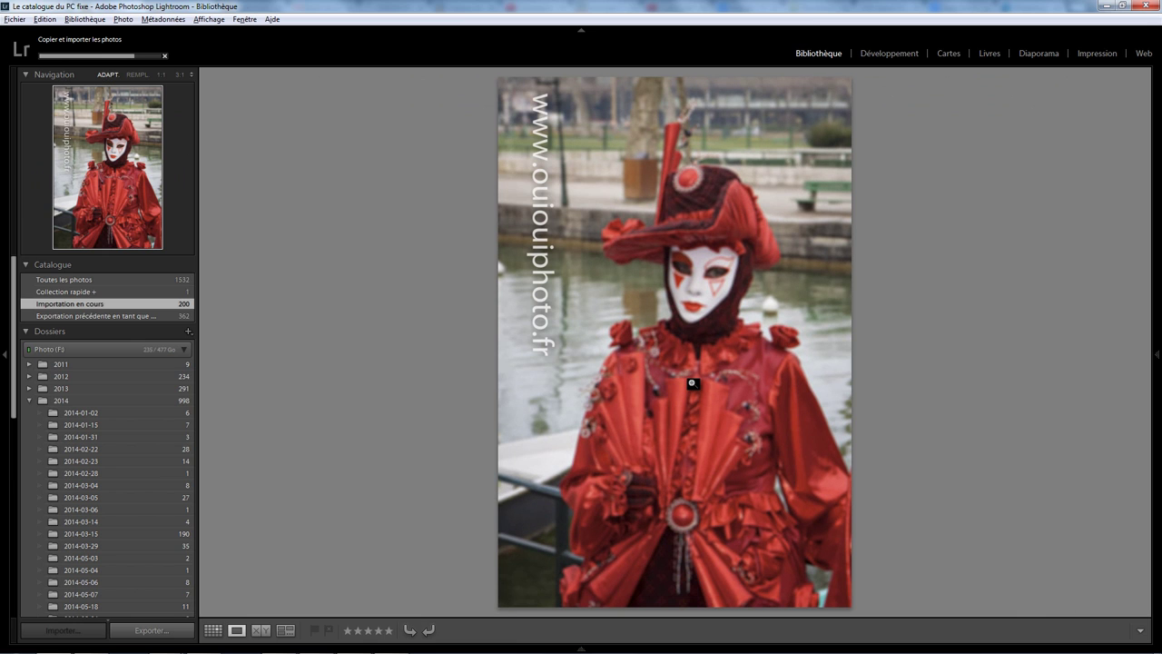
key(x)
key(p)
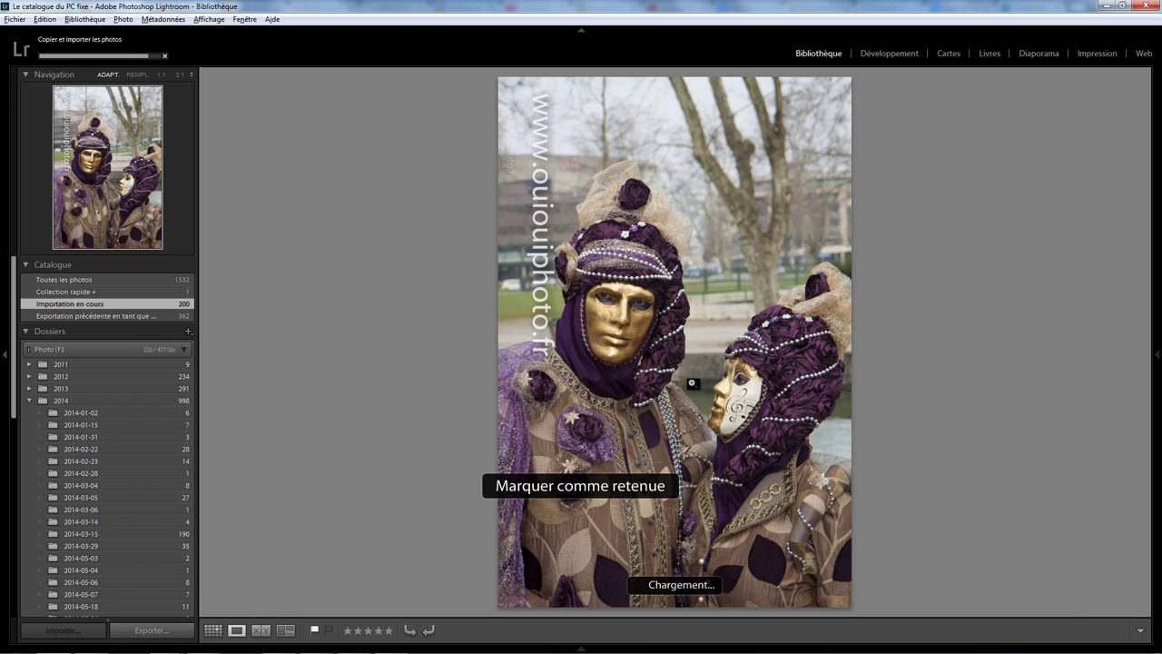
key(p)
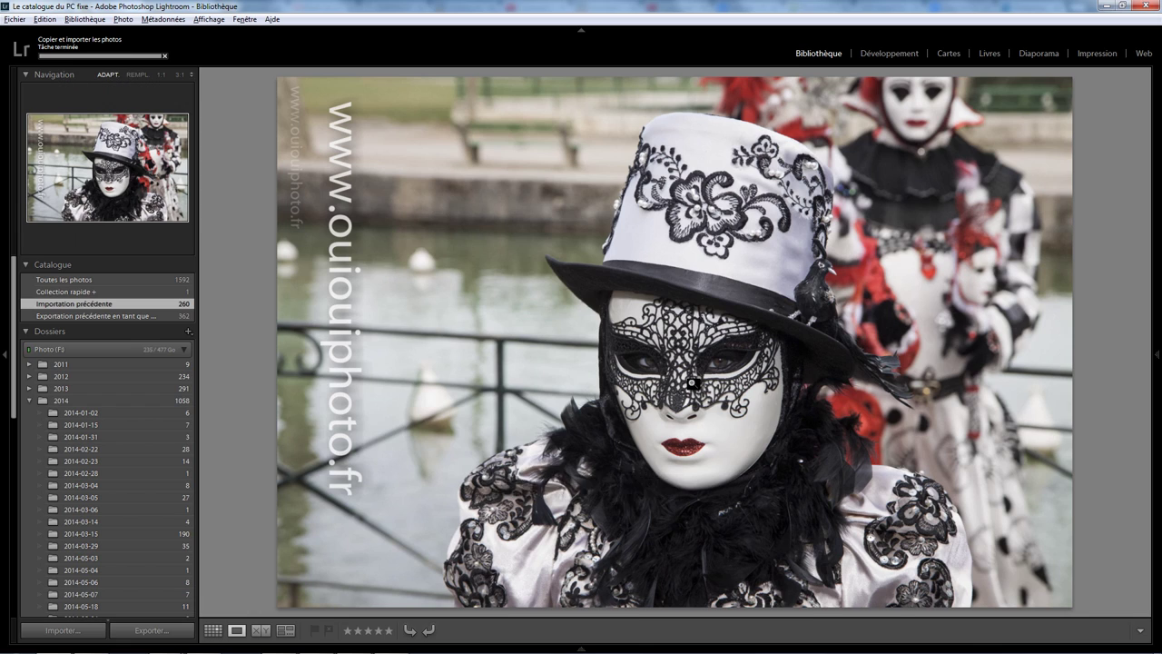
Pick or reject the costume and mask photos, from the gold costume to the black costume
key(p)
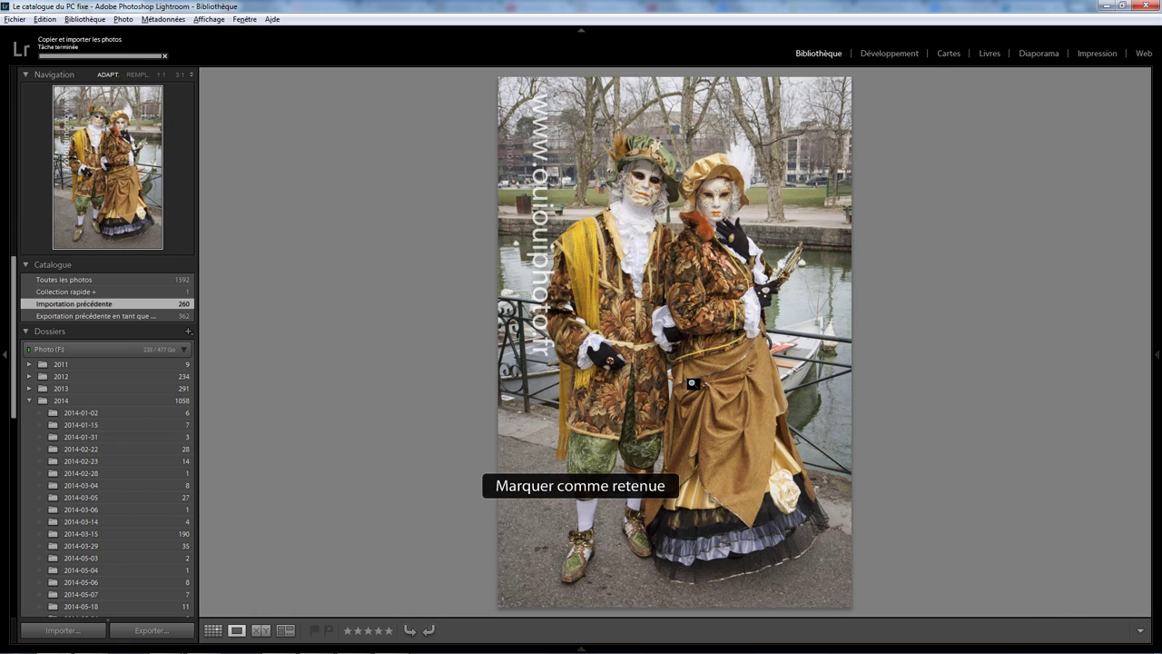
key(p)
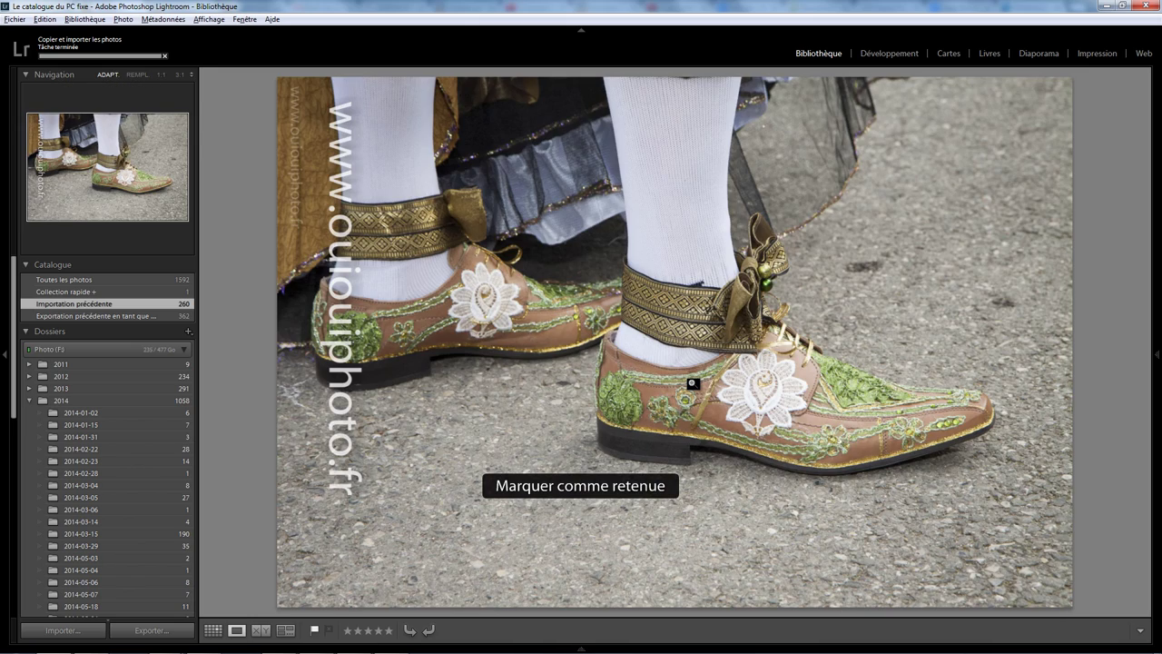
key(x)
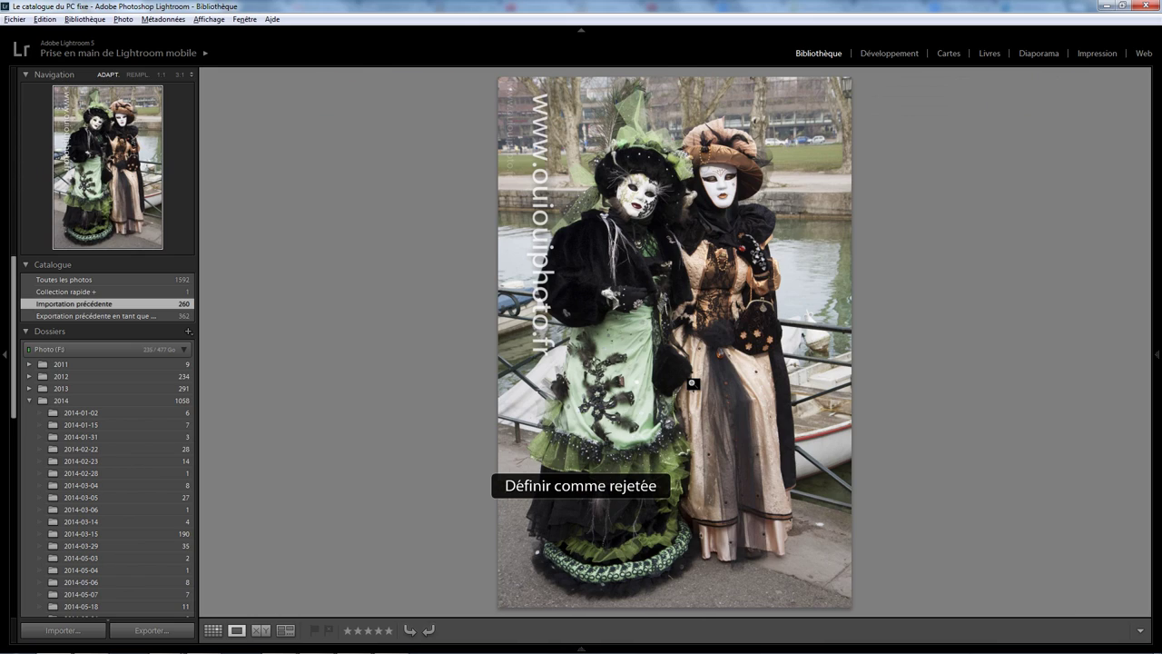
key(p)
key(p)
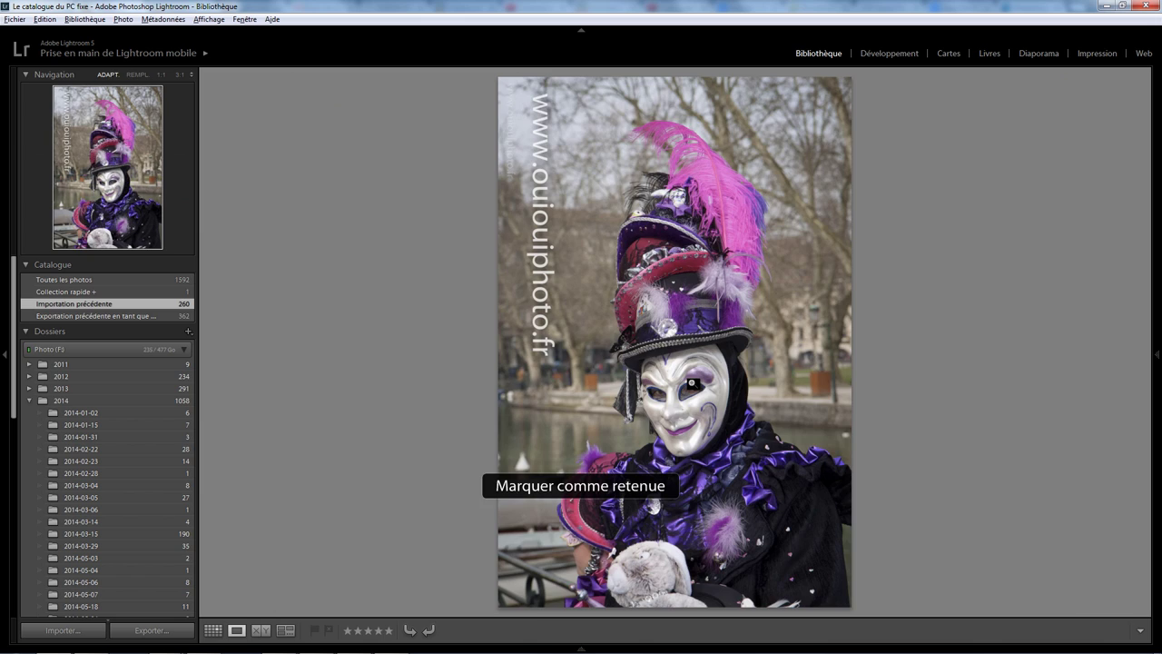
key(p)
key(x)
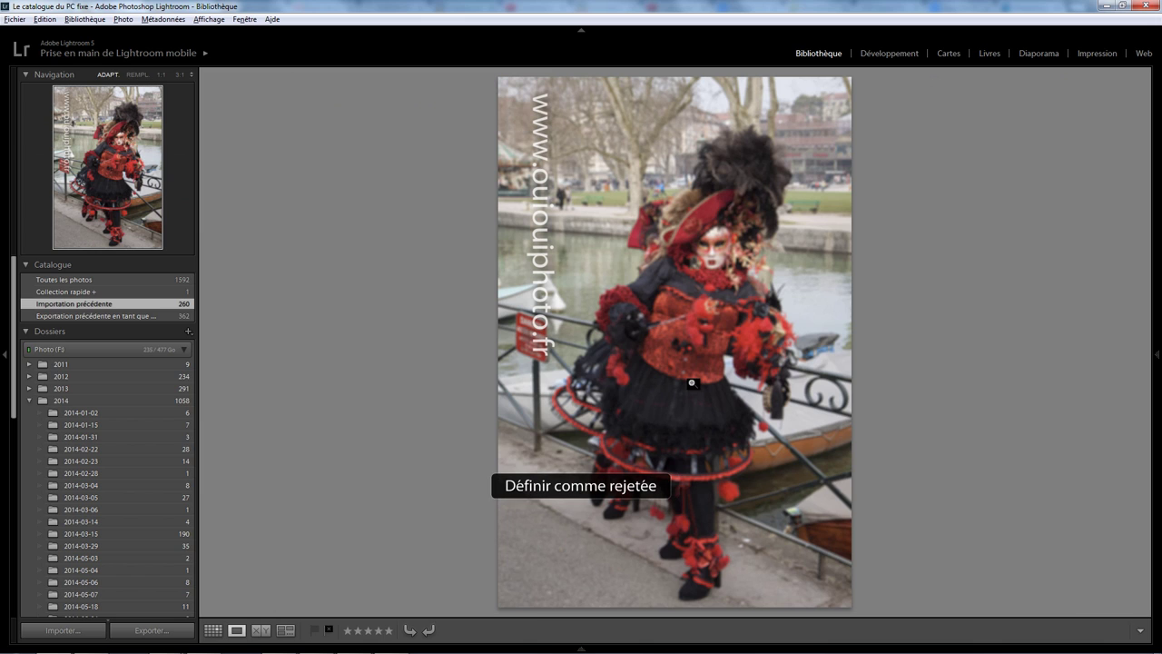
key(p)
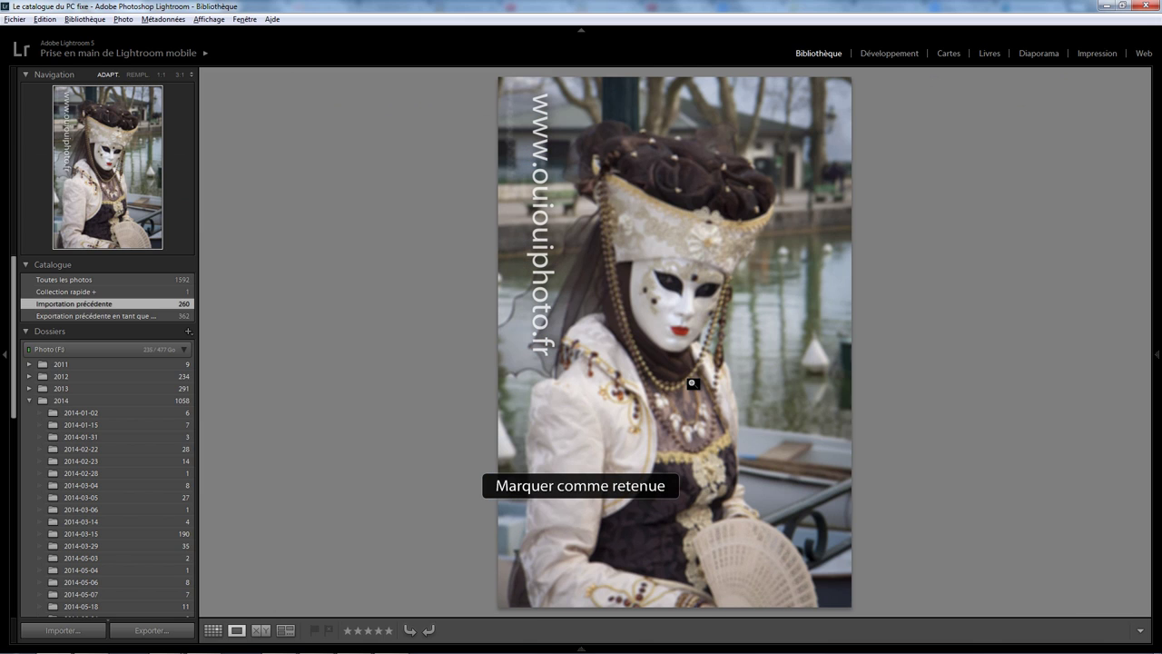
key(x)
key(p)
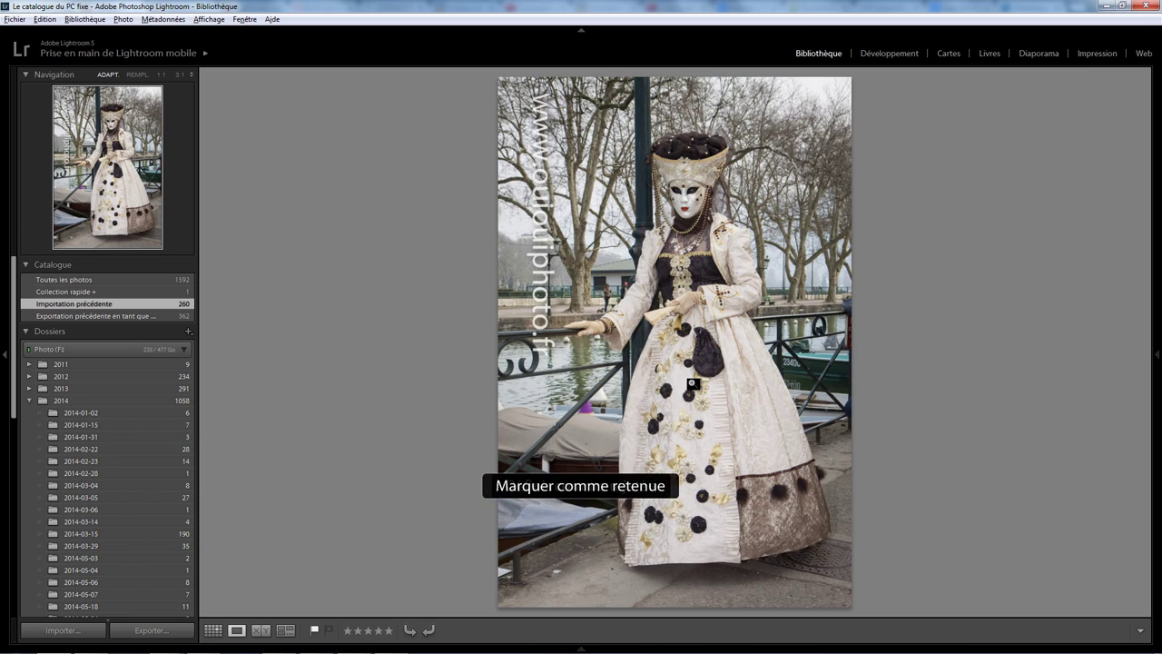
key(x)
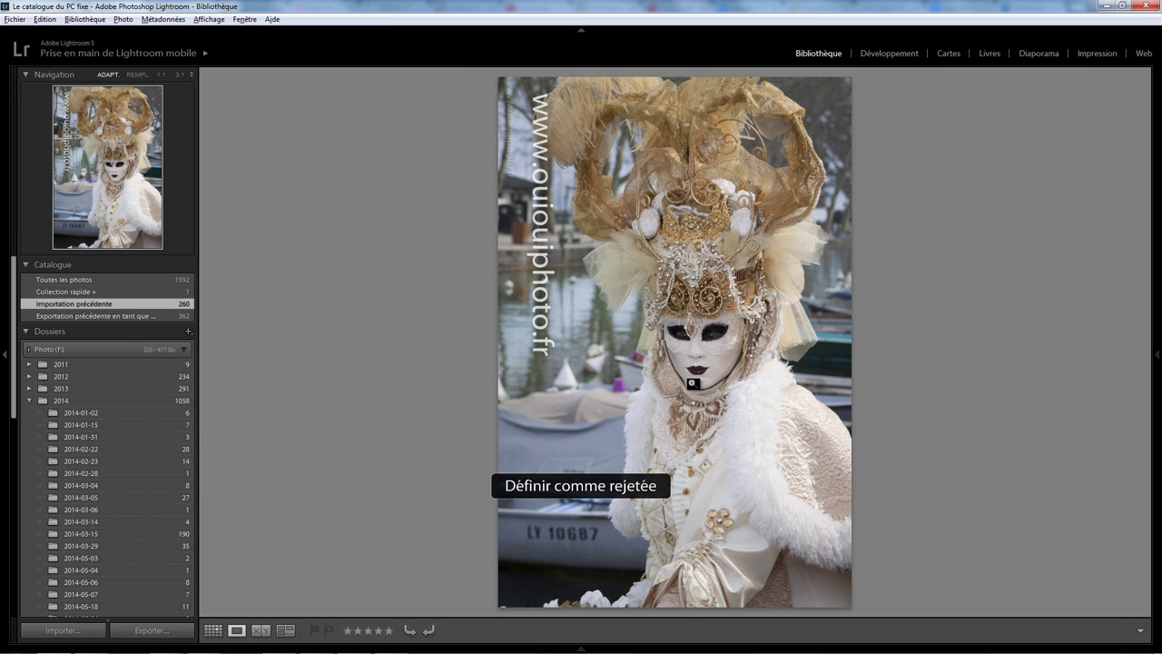
key(p)
key(p)
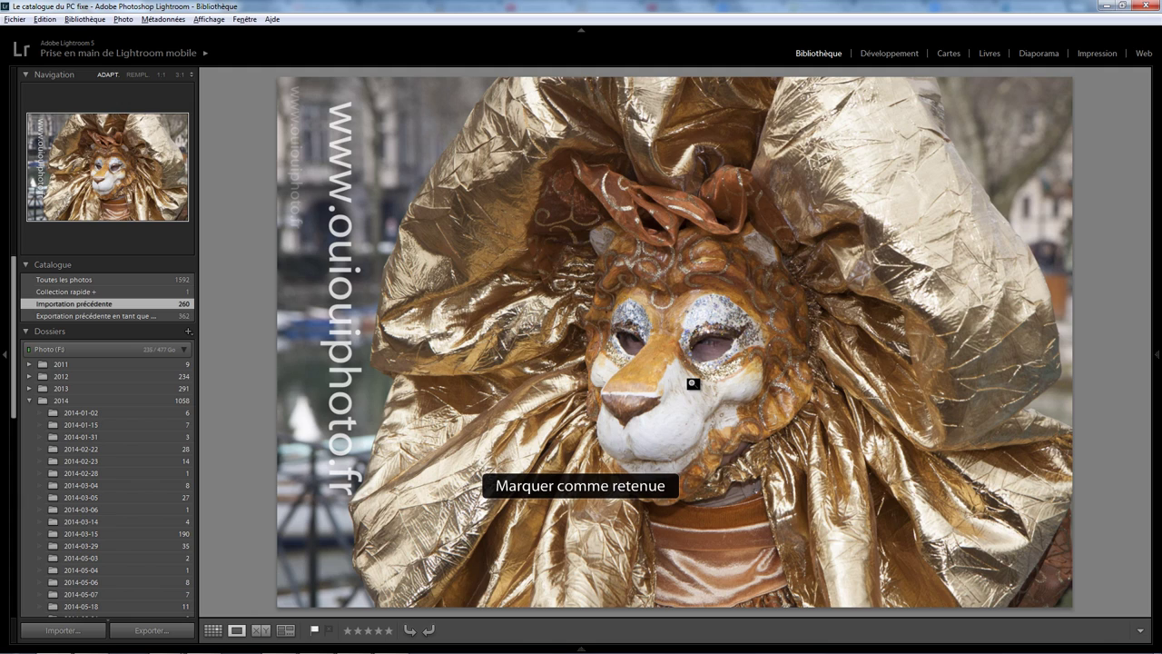
key(p)
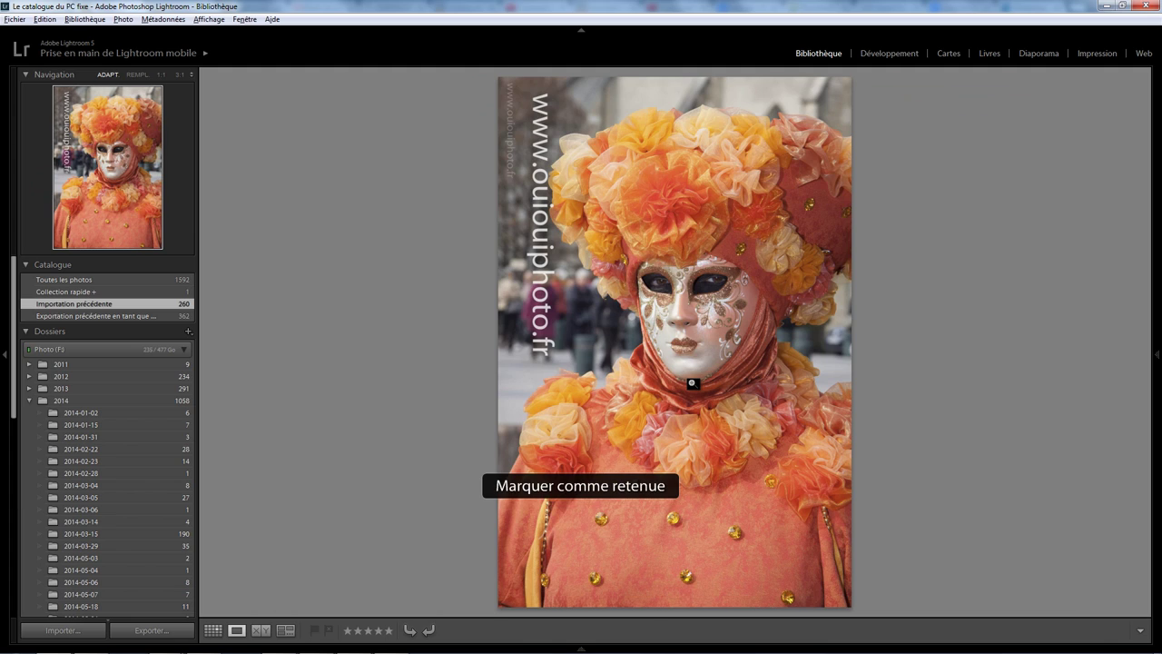
key(p)
key(p)
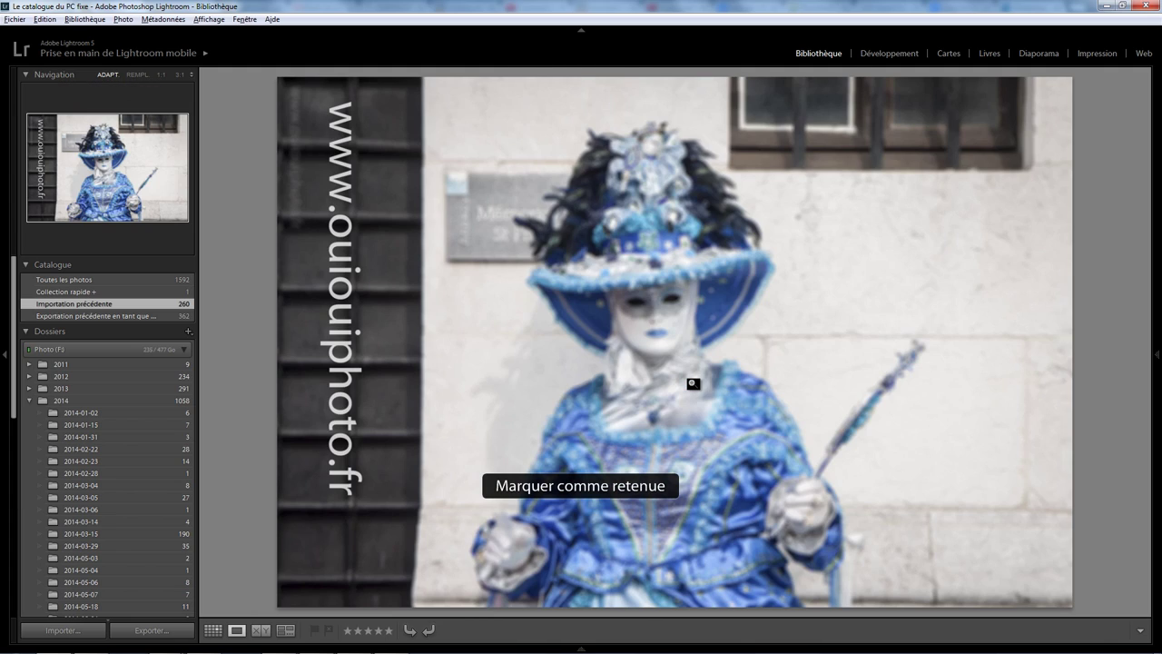
key(x)
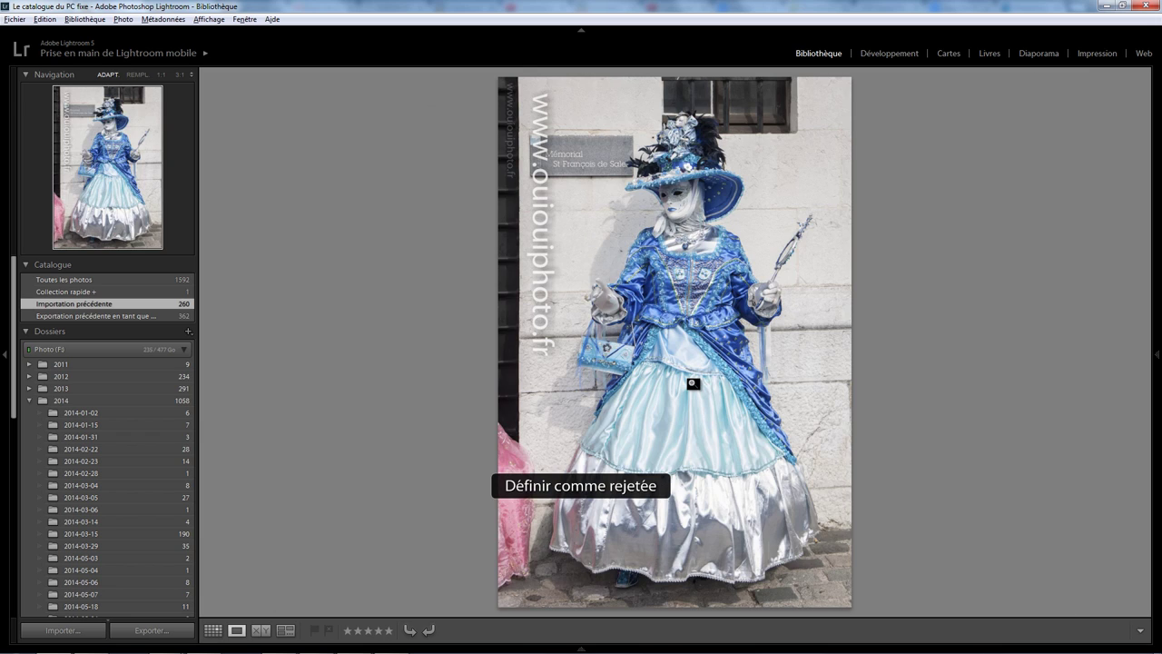
key(p)
key(x)
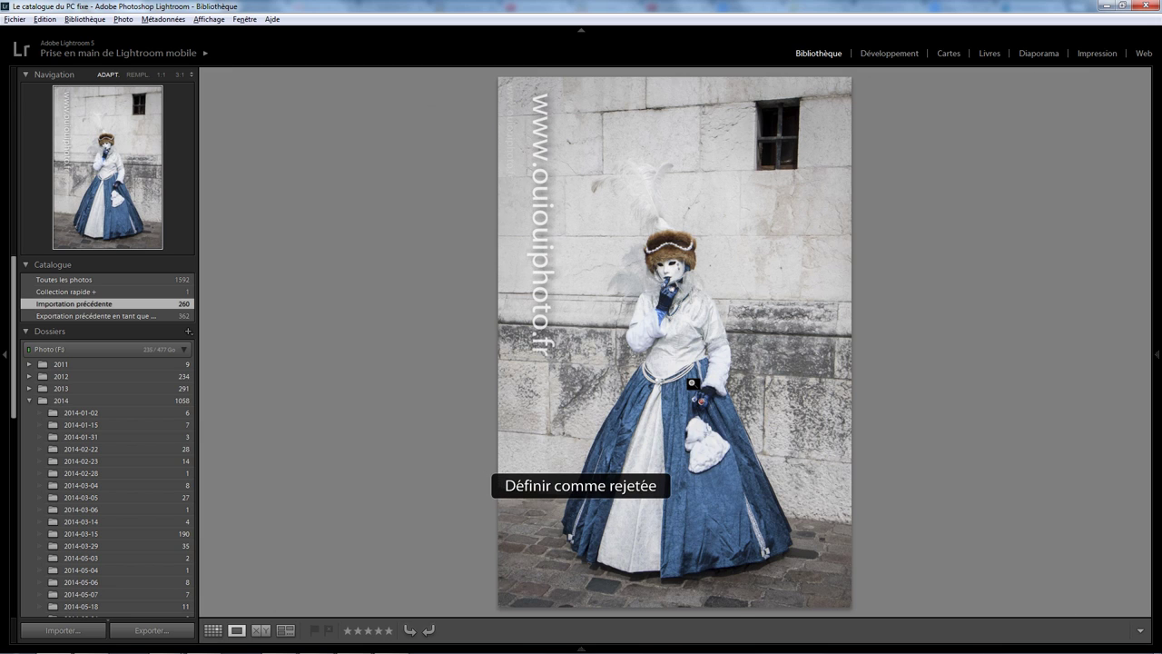
key(p)
key(p)
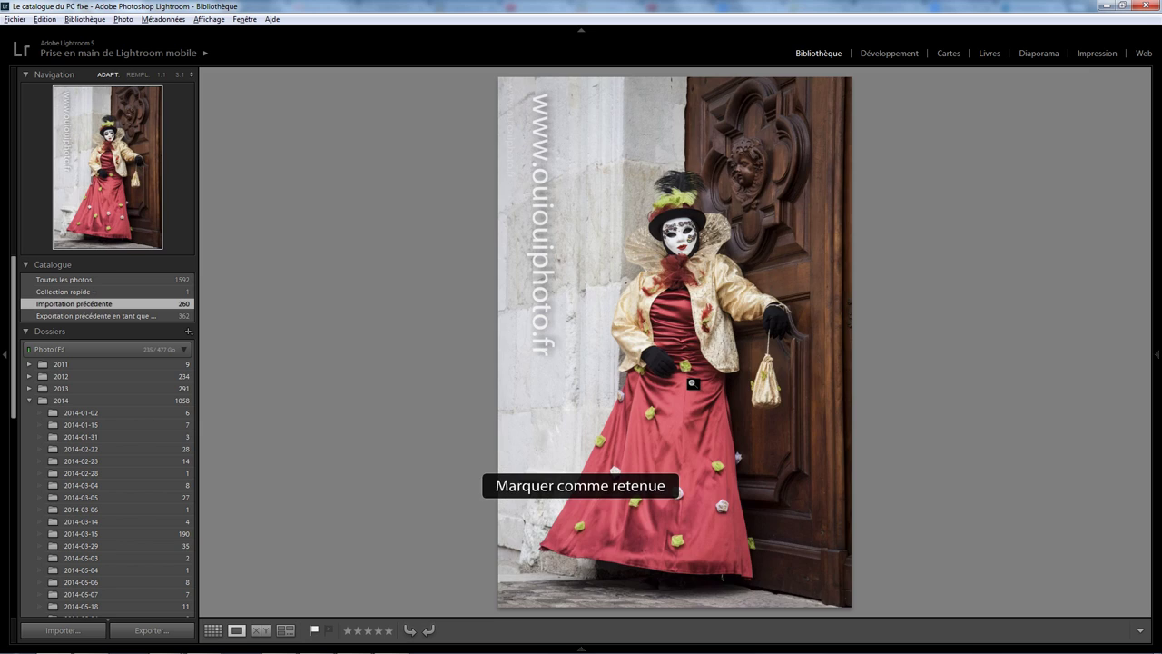
key(p)
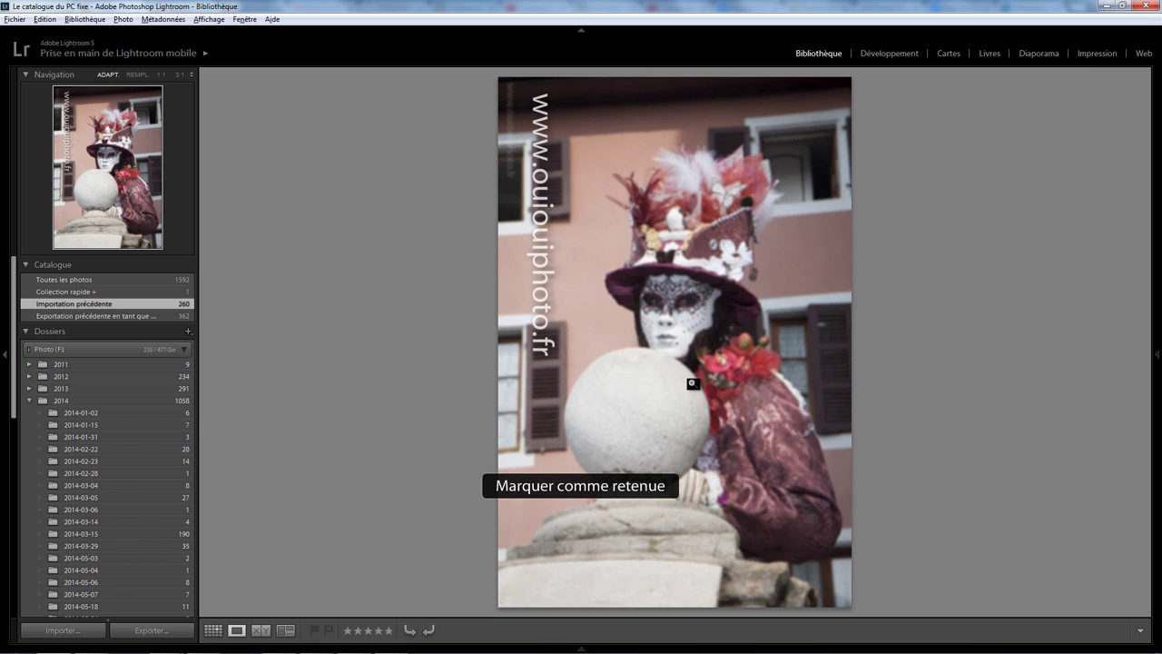
key(x)
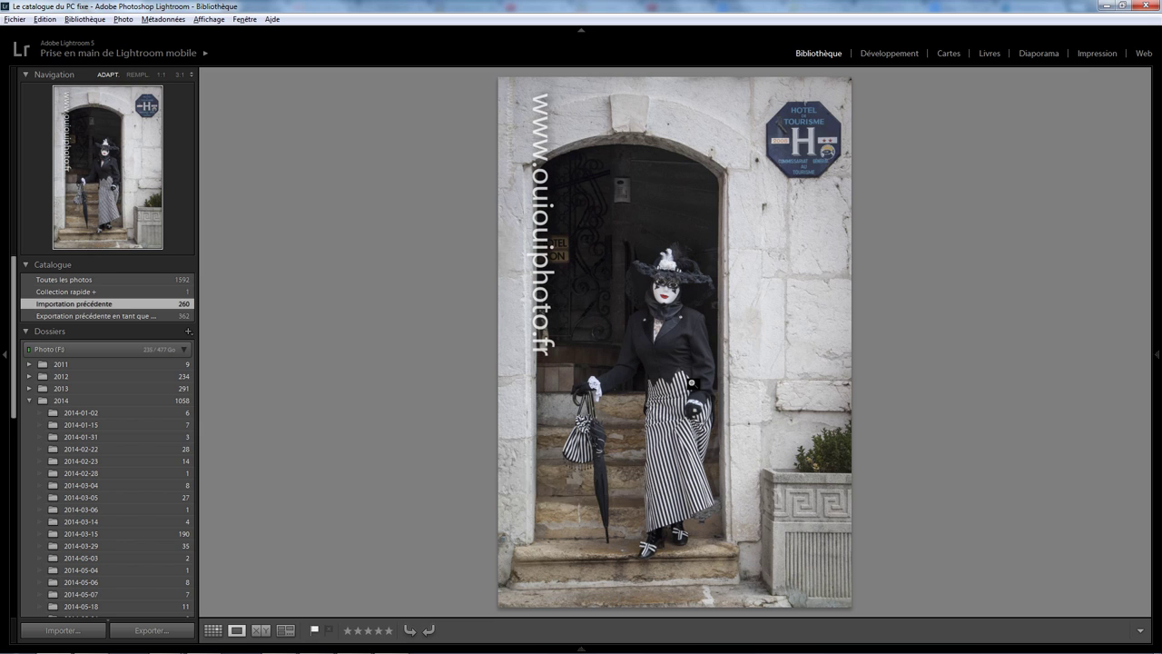
key(p)
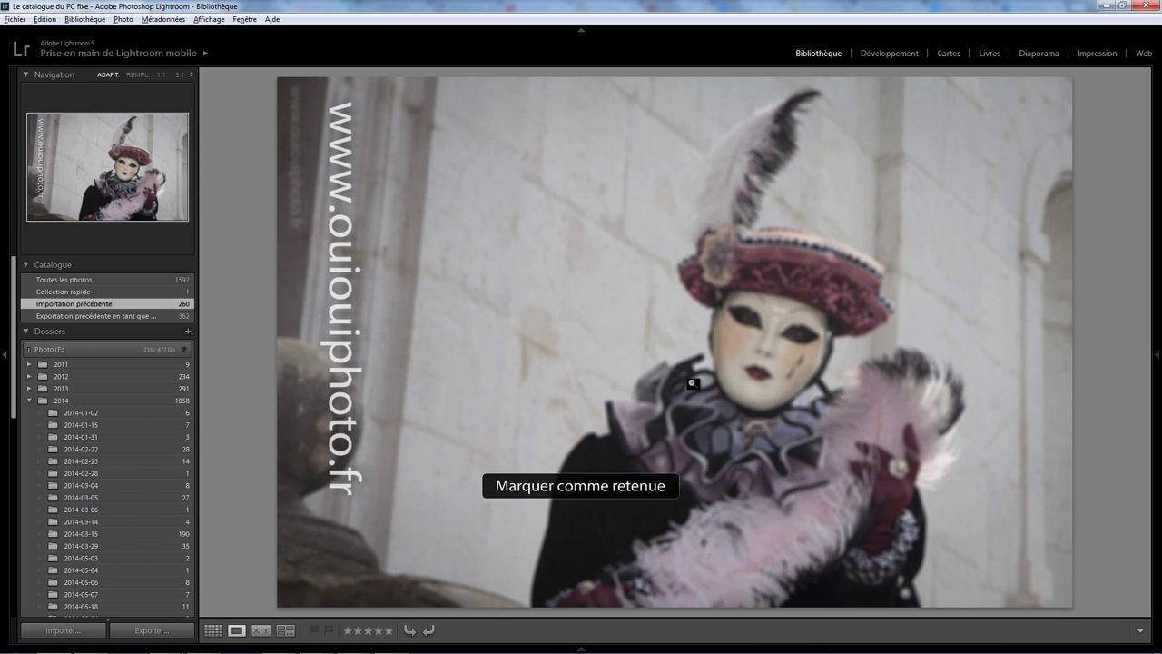
key(x)
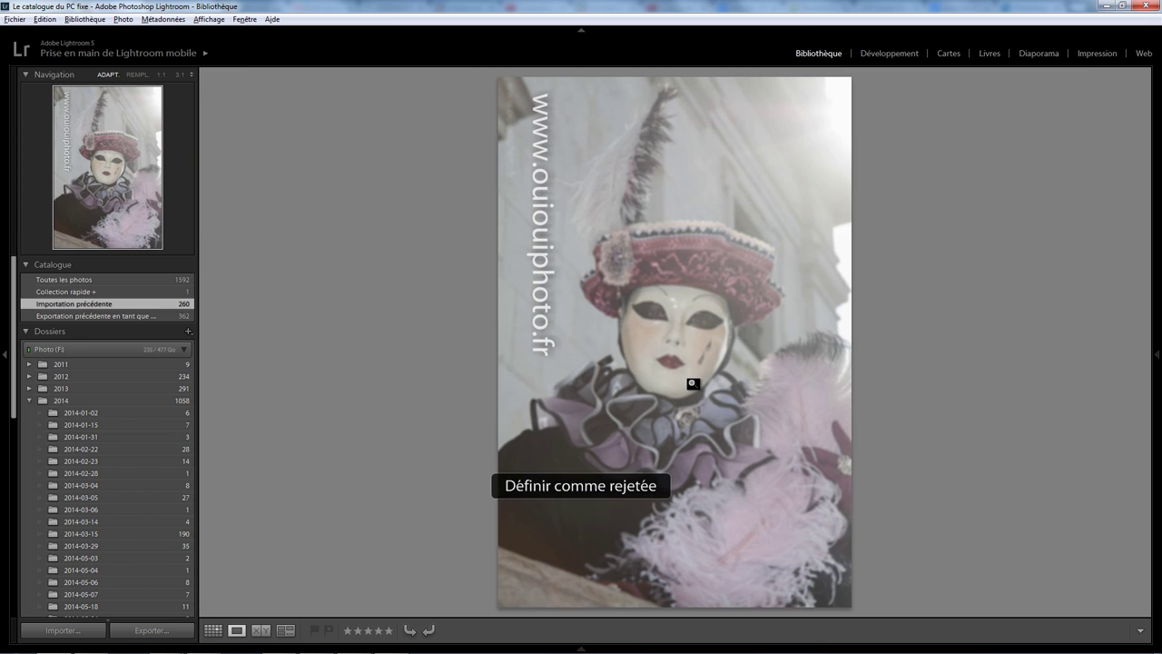
key(x)
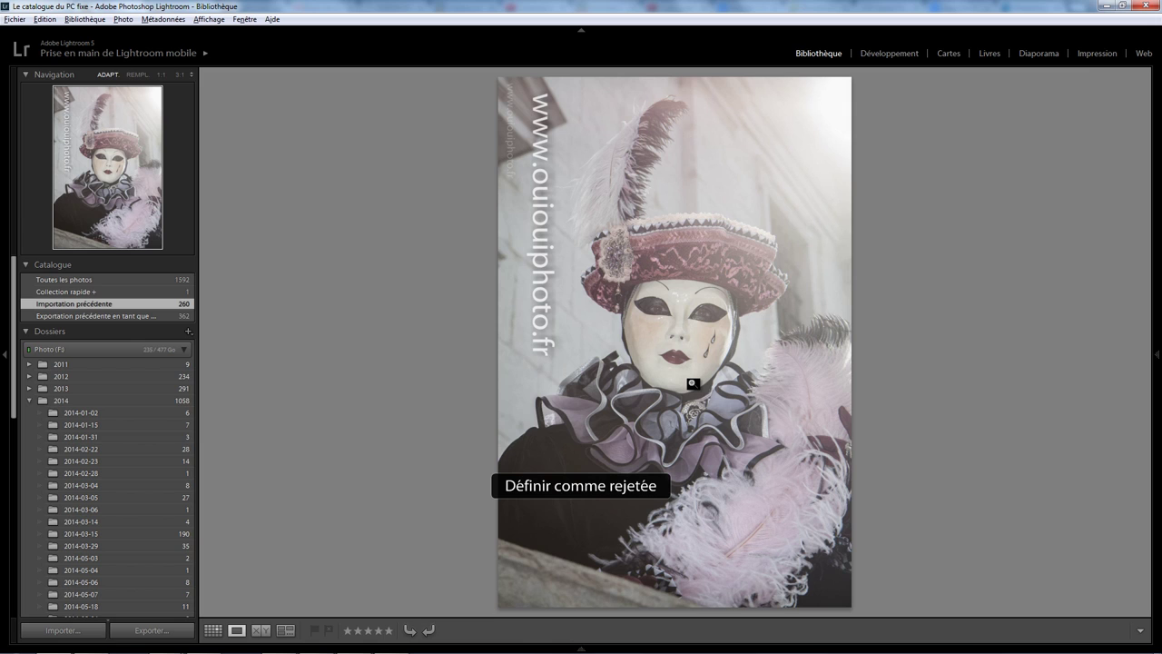
key(p)
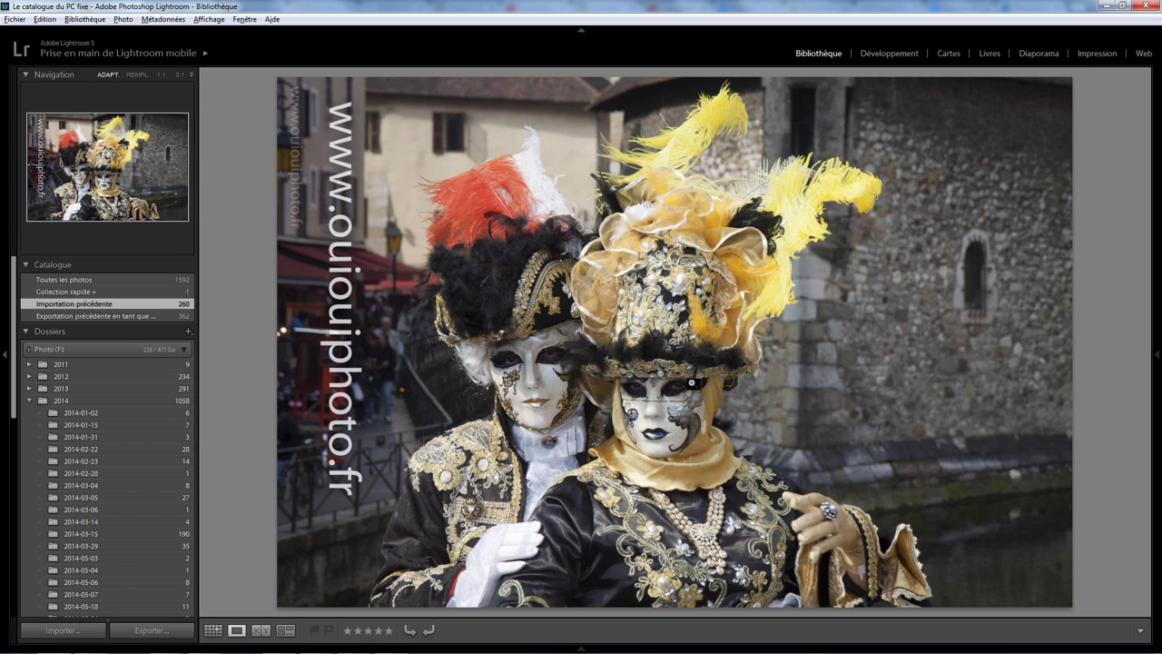
key(p)
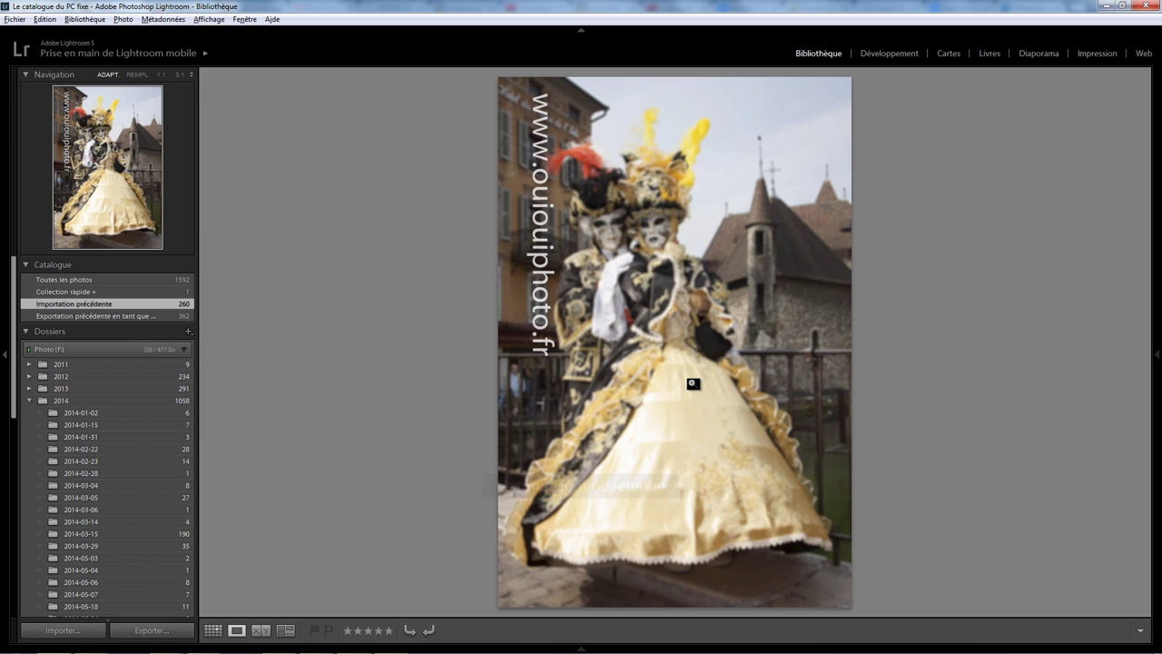
key(x)
key(p)
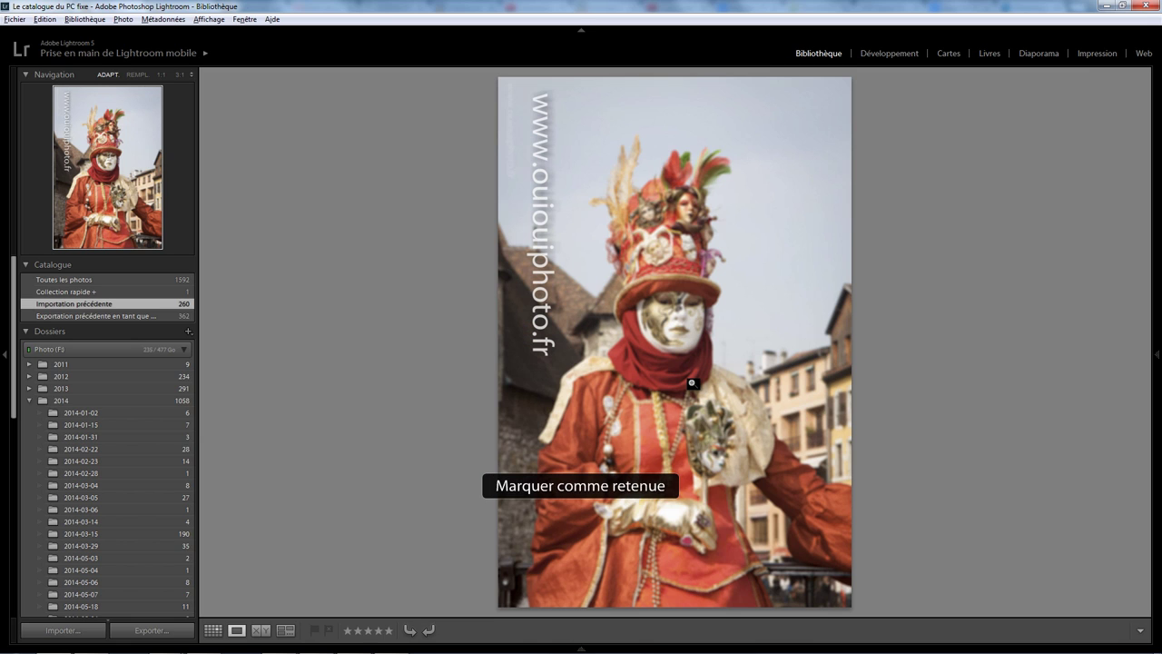
key(x)
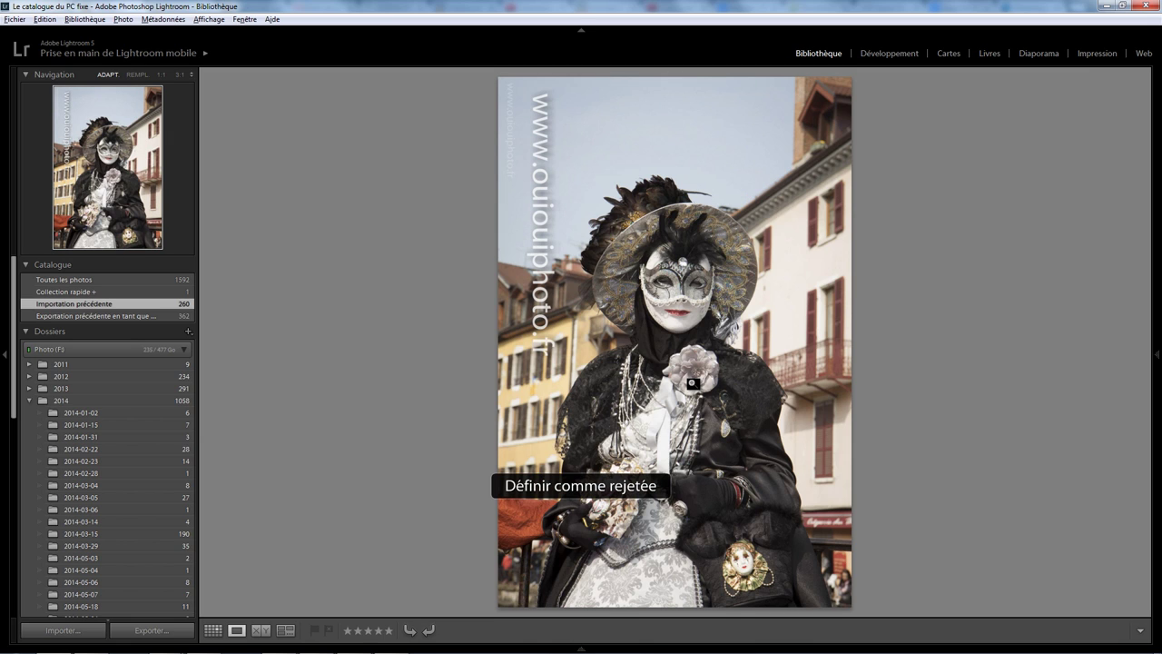
key(p)
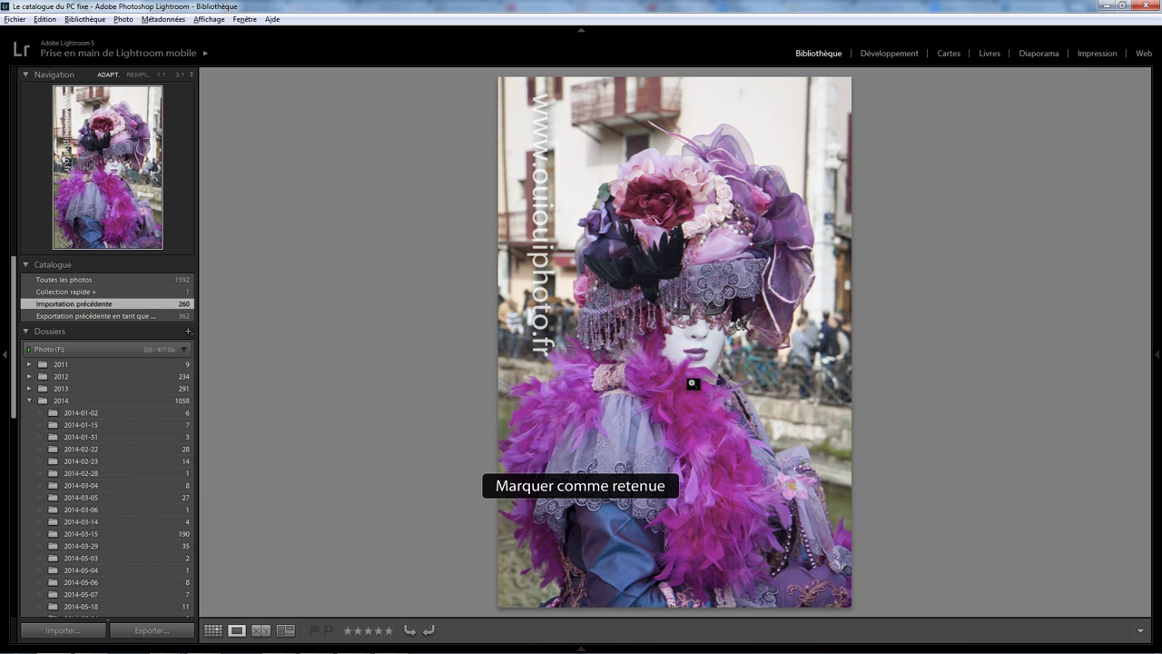
Skip one photo, then cull the canal, bird-mask, lace-mask, castle and harlequin-mask shots
key(Right)
key(p)
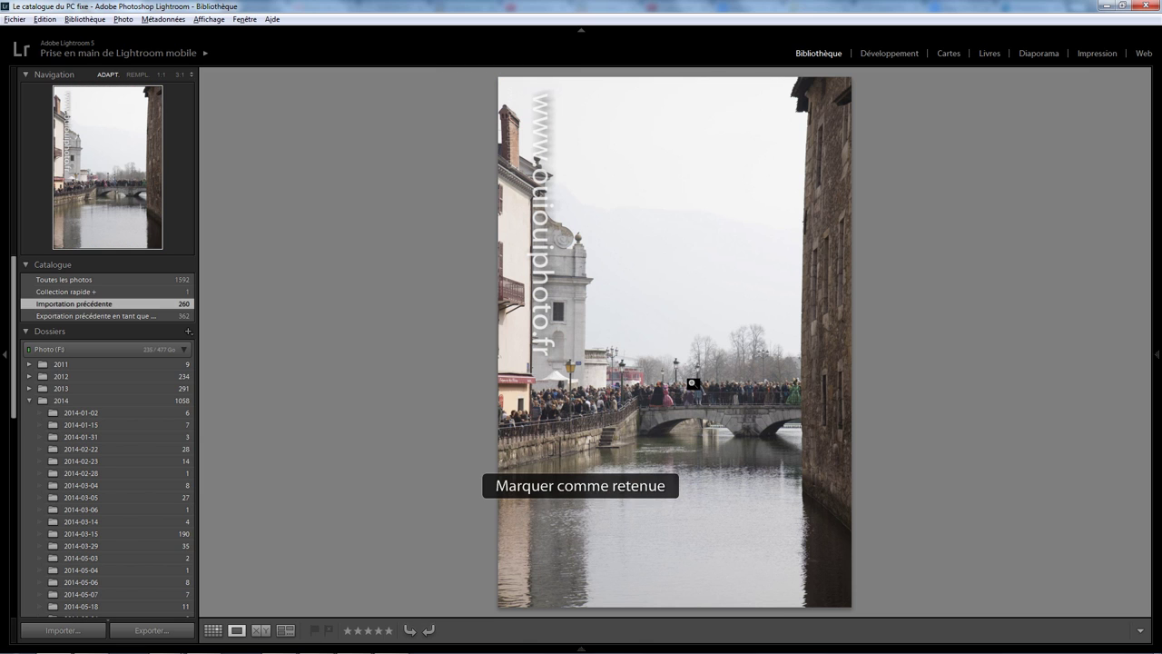
key(p)
key(p)
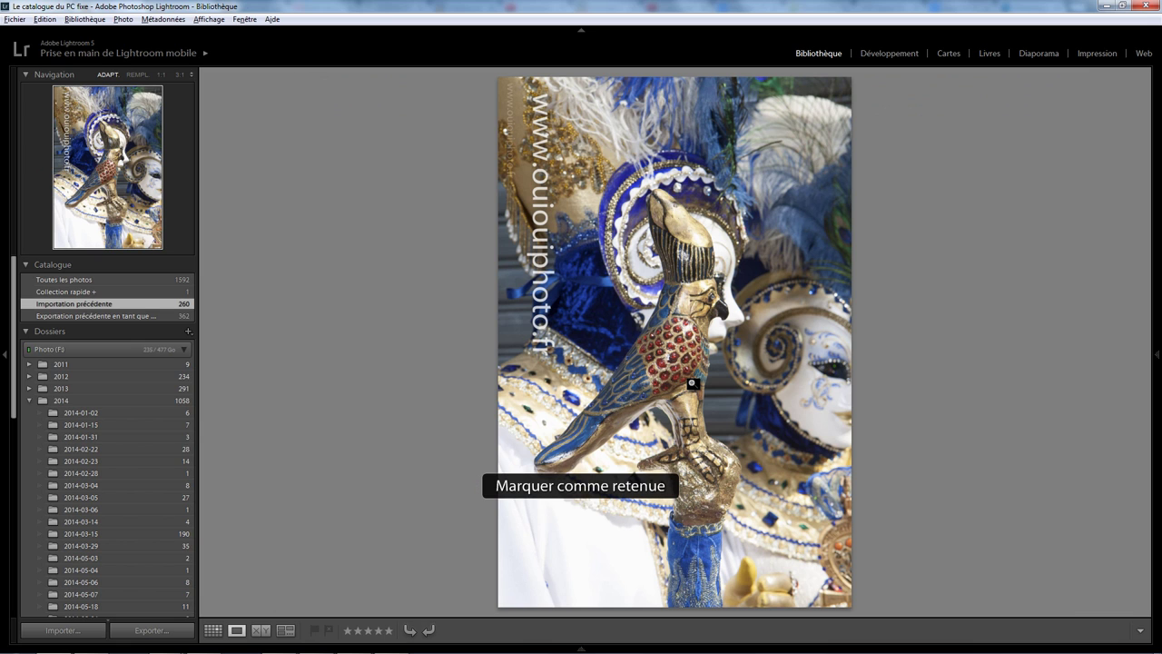
key(p)
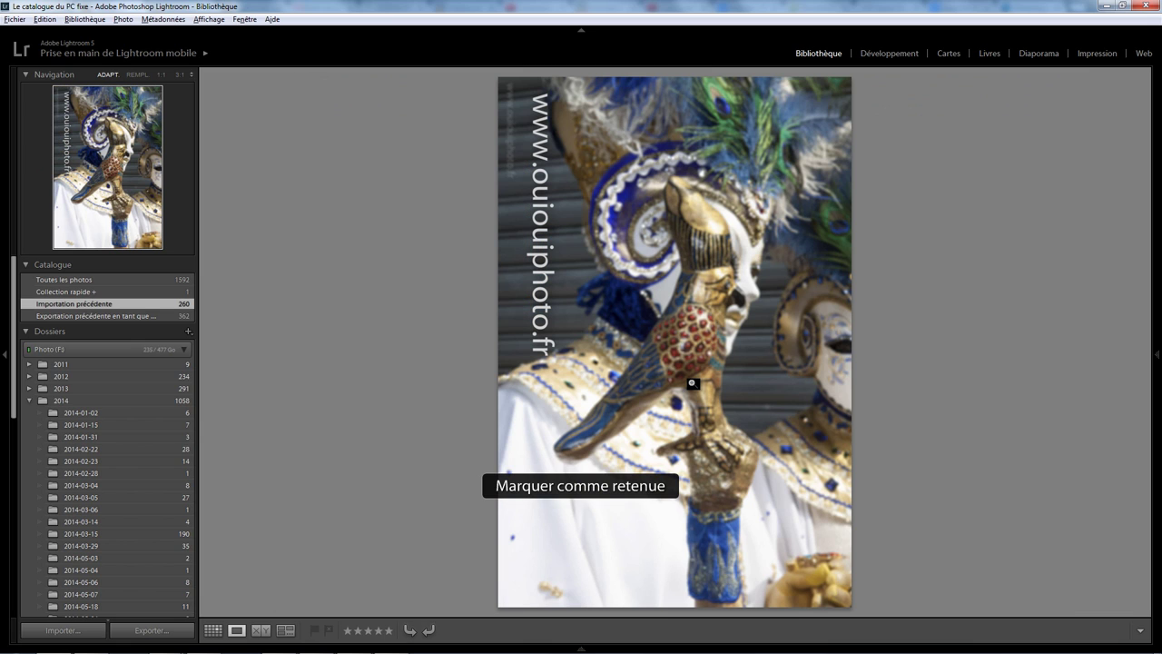
key(x)
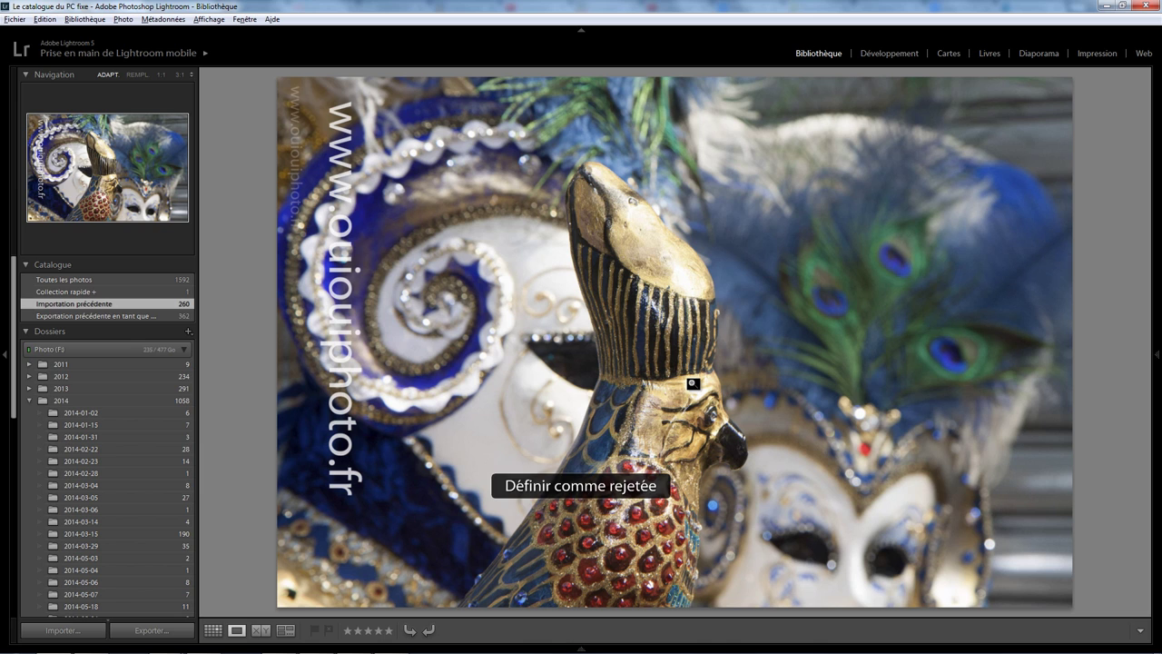
key(p)
key(p)
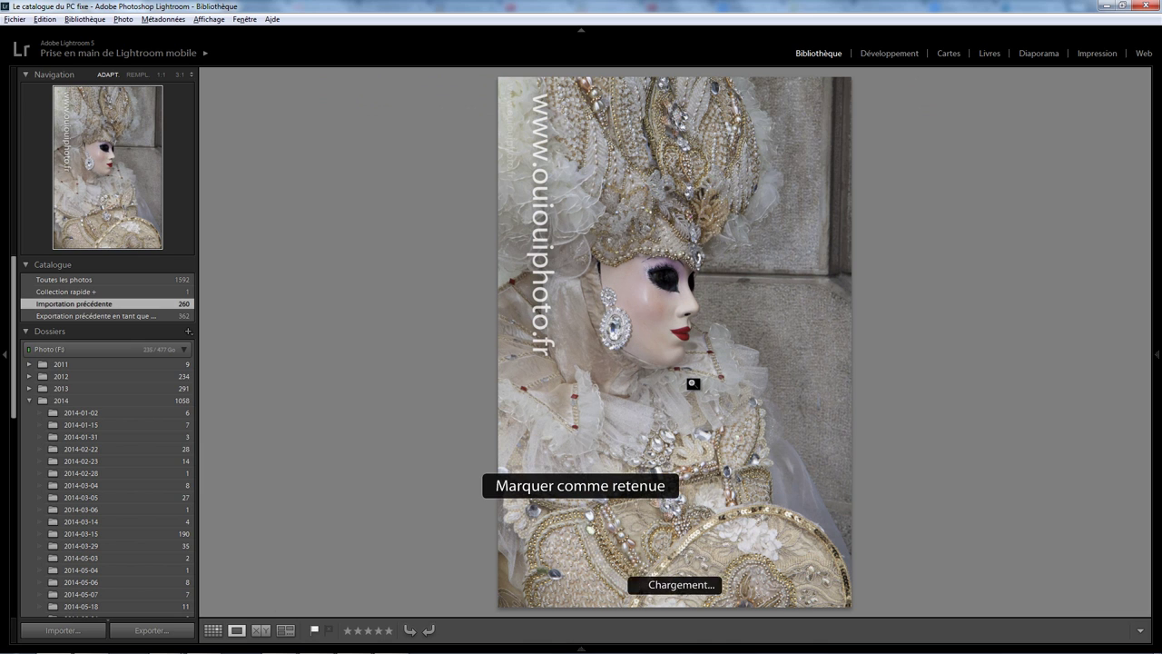
key(p)
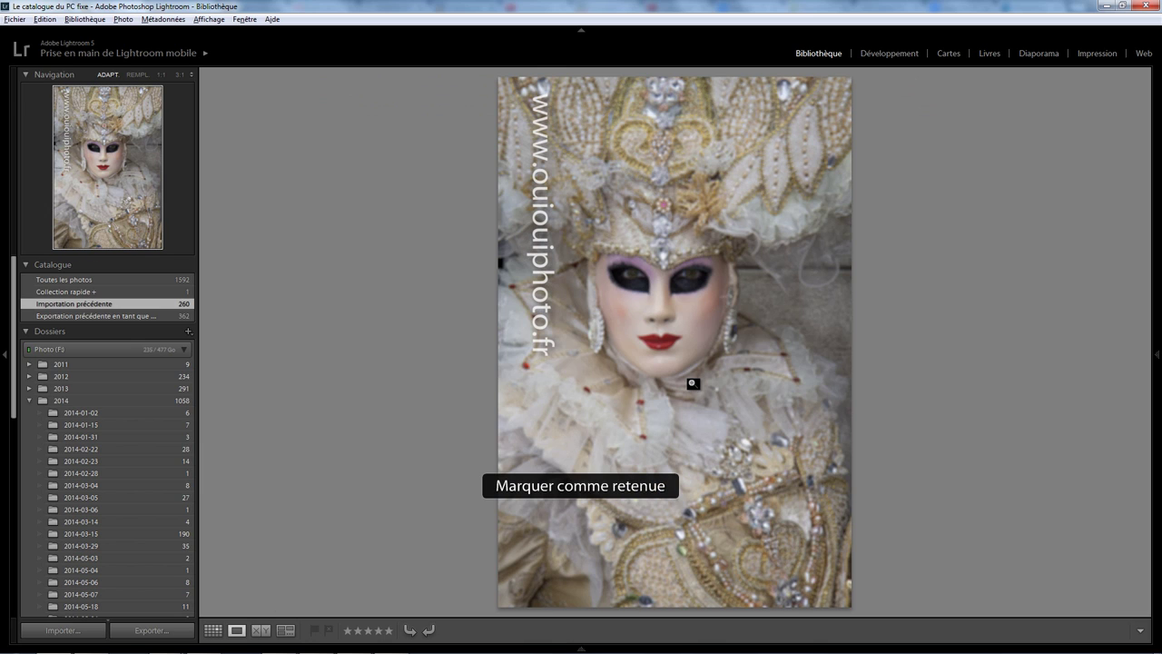
key(x)
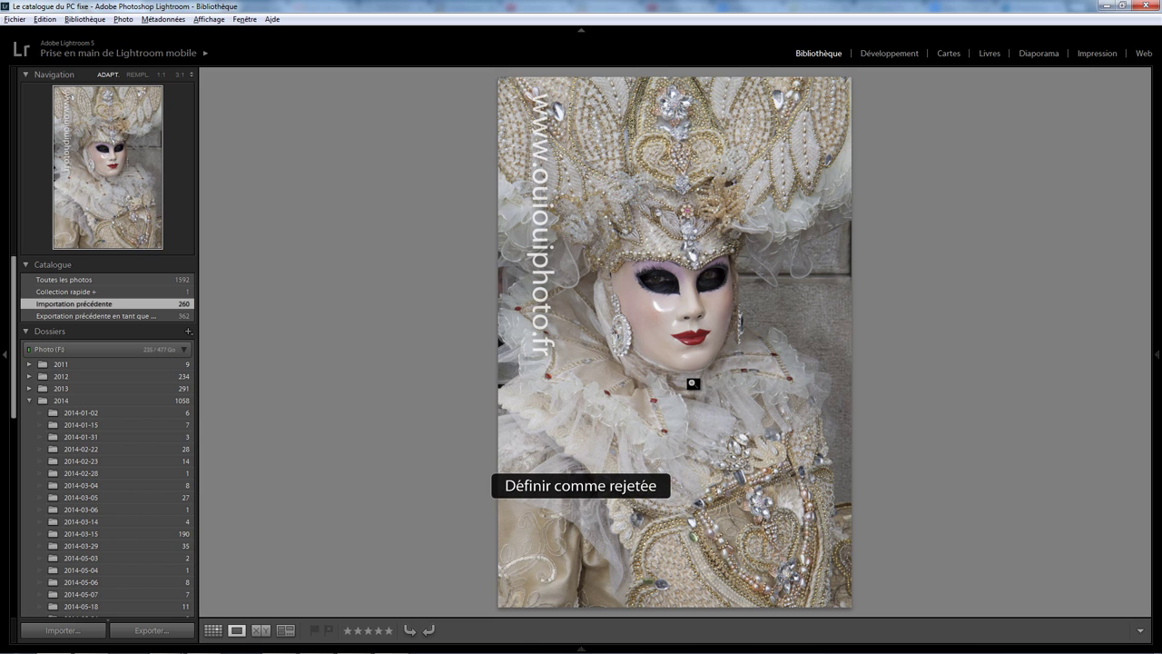
key(p)
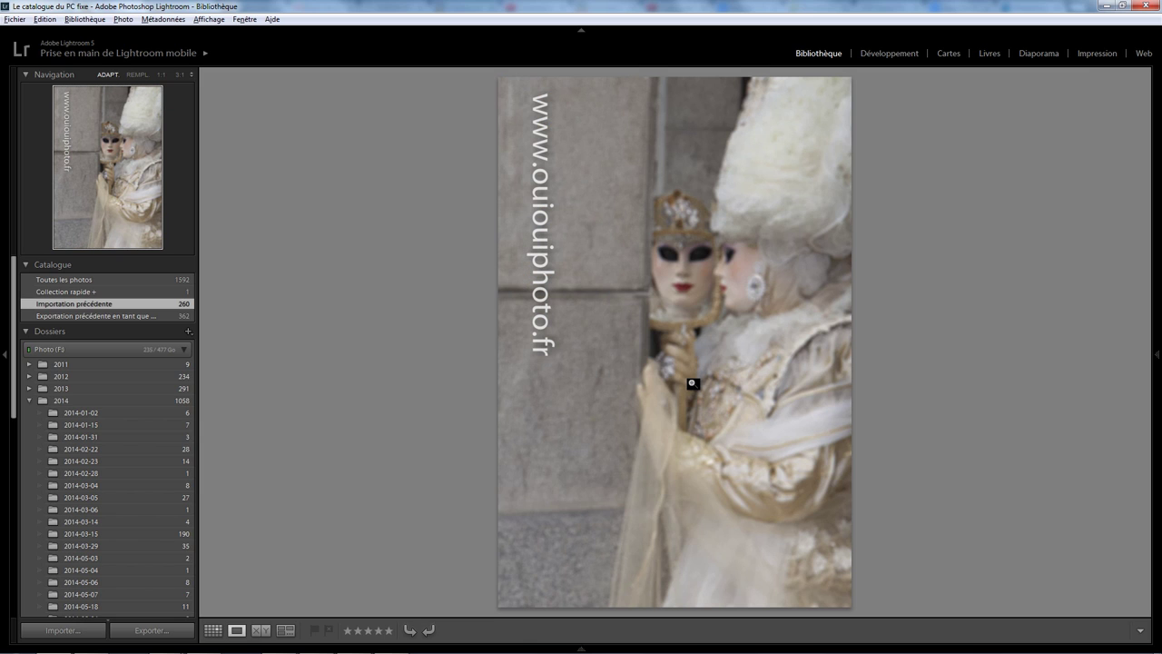
key(x)
key(p)
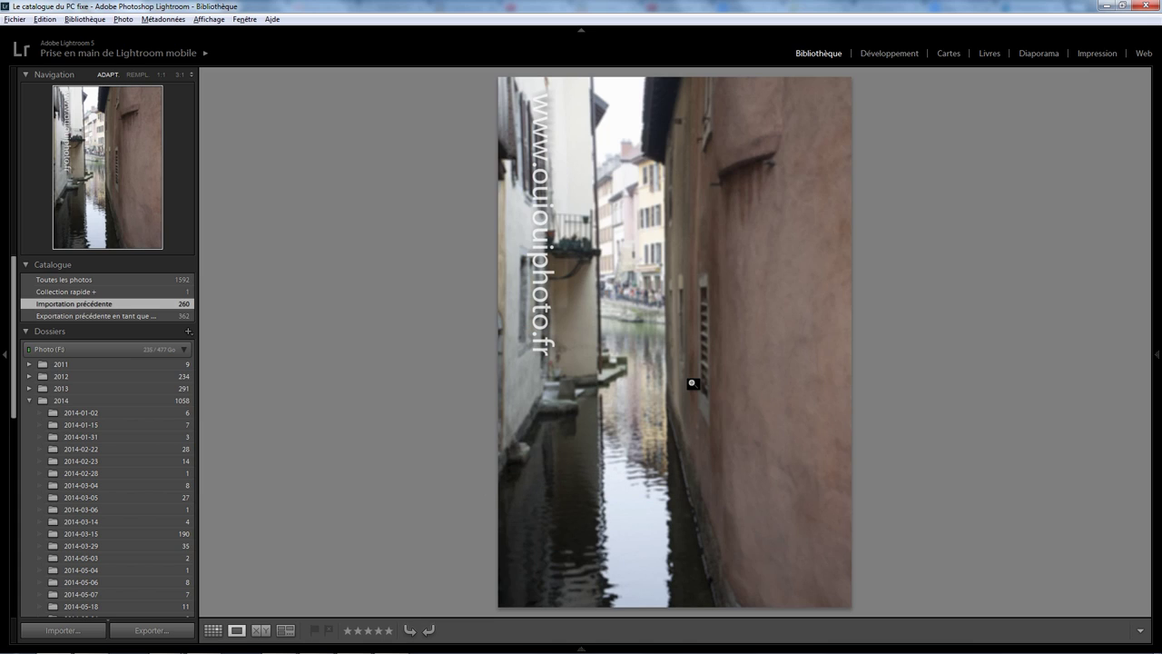
key(x)
key(p)
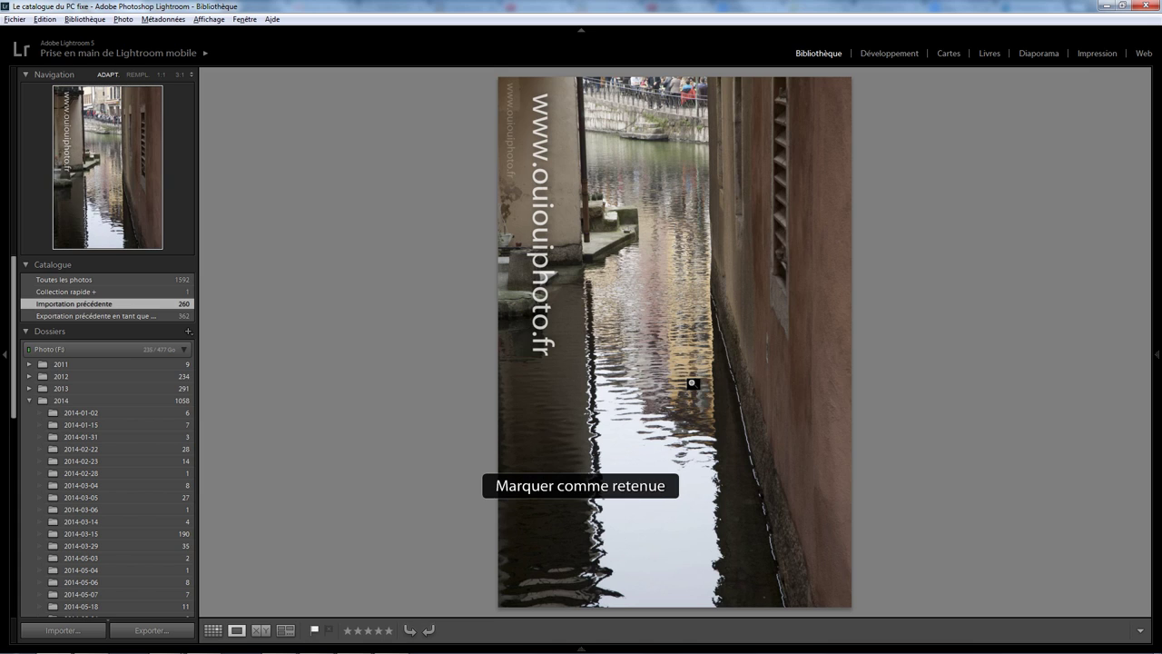
key(p)
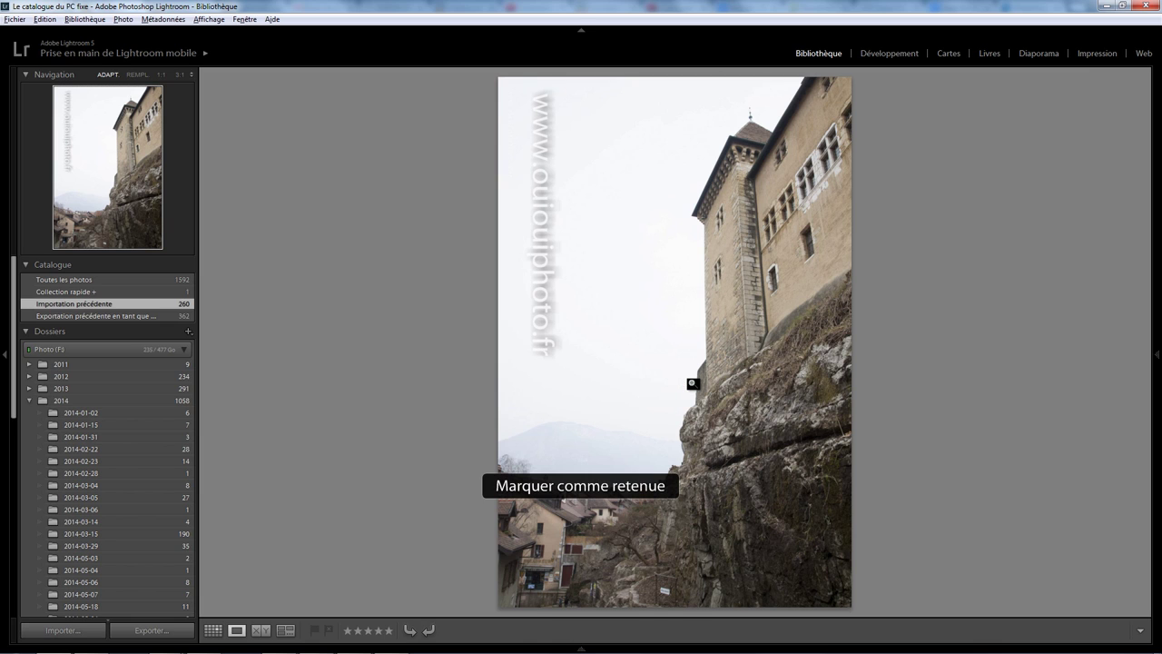
key(p)
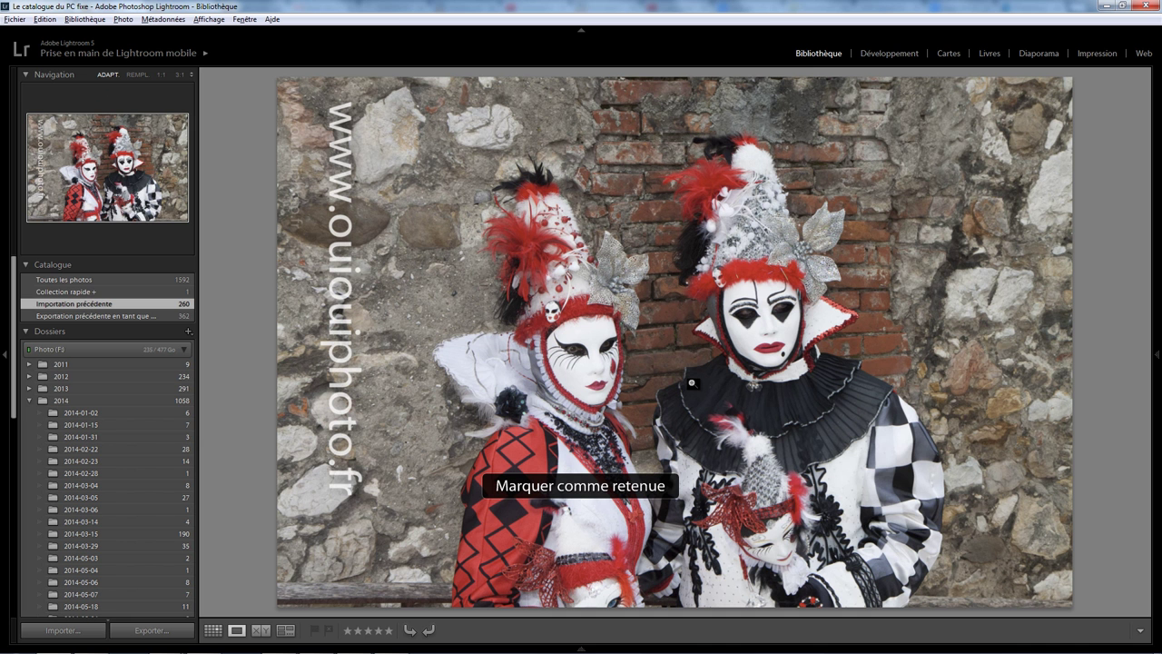
key(p)
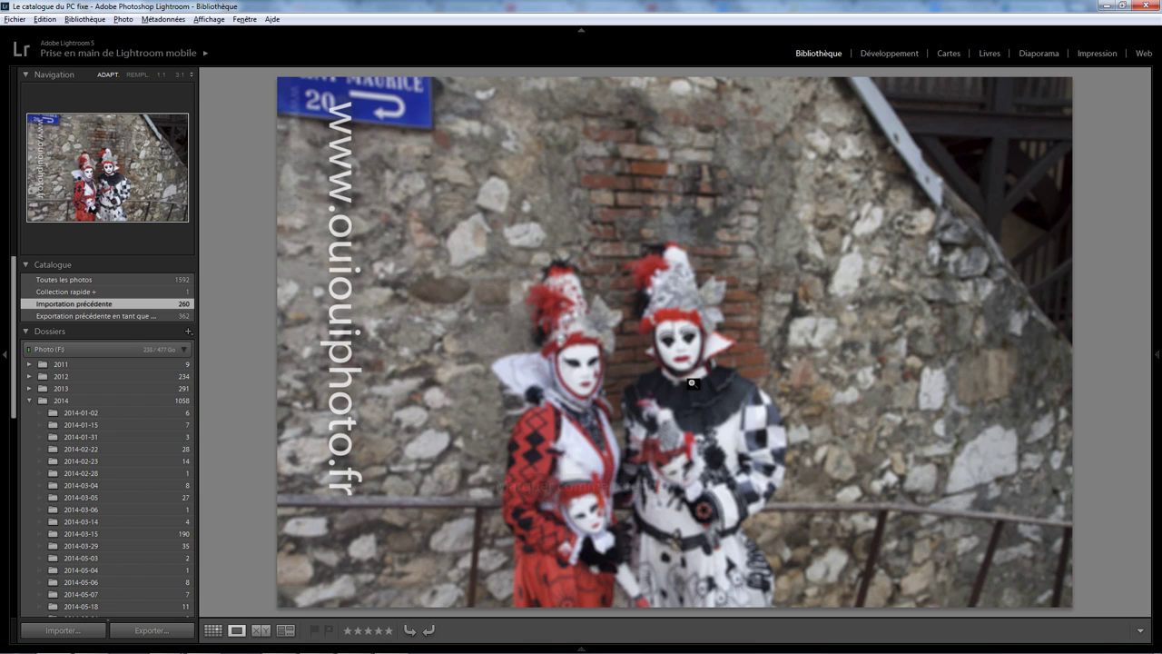
key(x)
Cull the orange-costume lakeside photos, red tulle dress and two-men-with-dog shots
key(p)
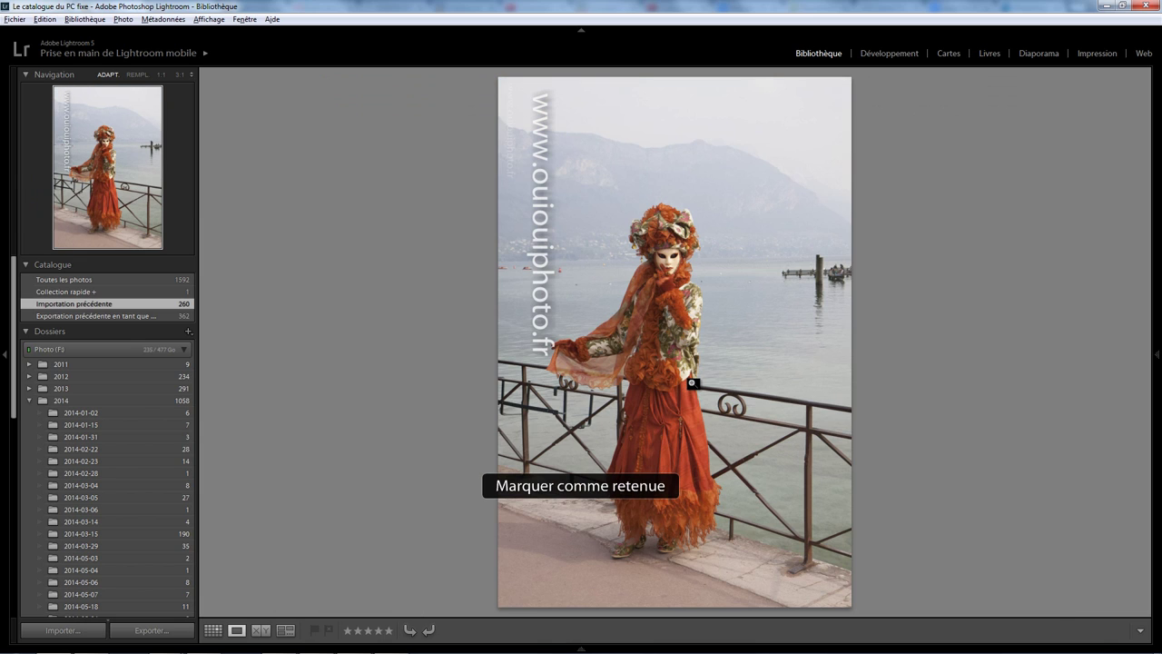
key(p)
key(p)
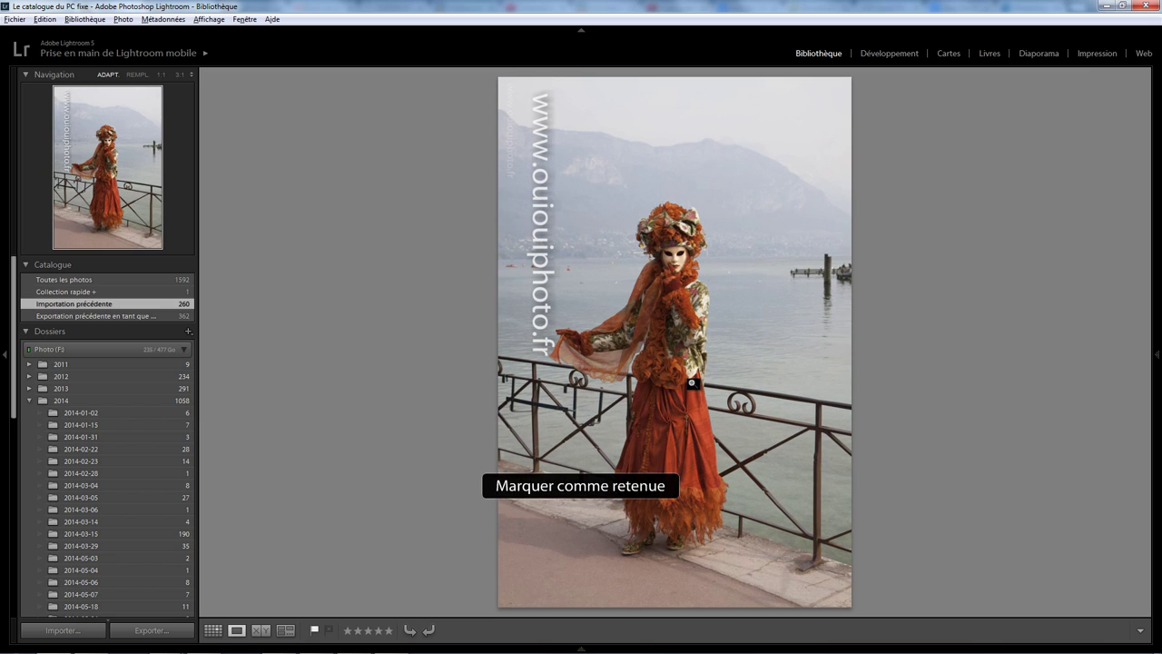
key(p)
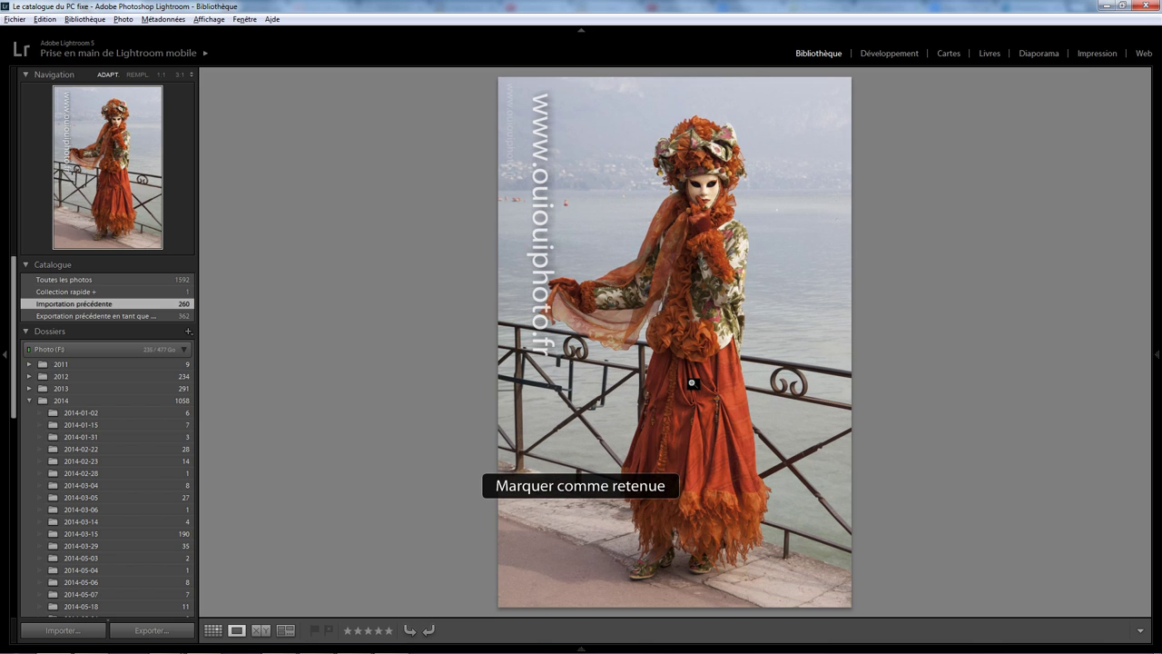
key(p)
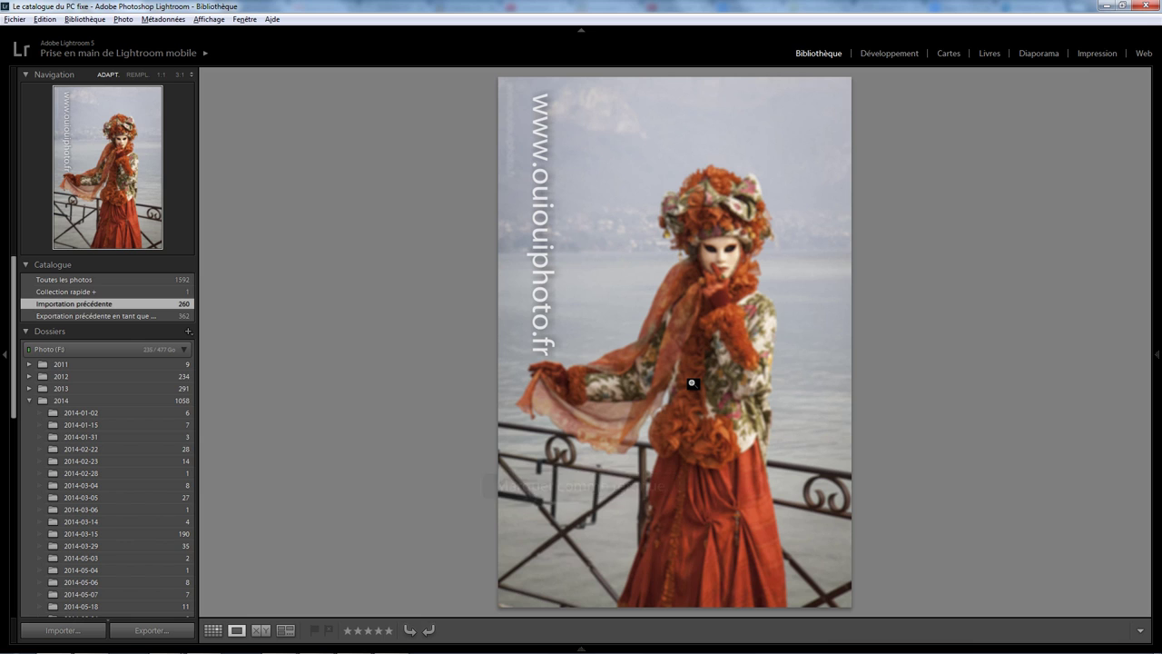
key(x)
key(p)
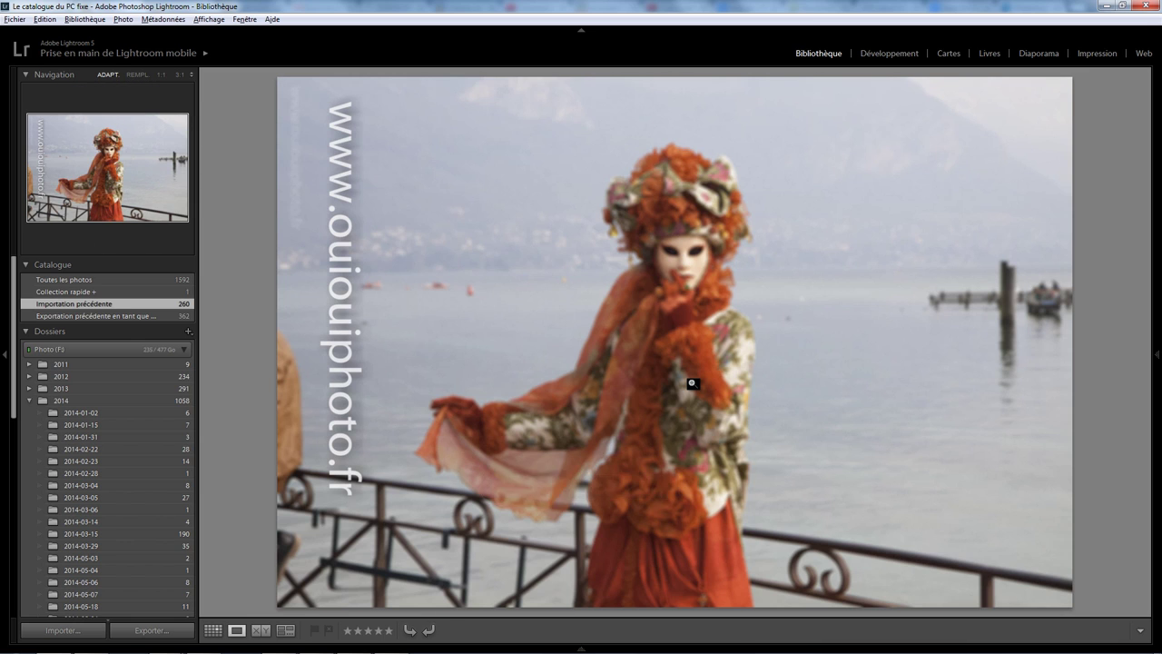
key(x)
key(p)
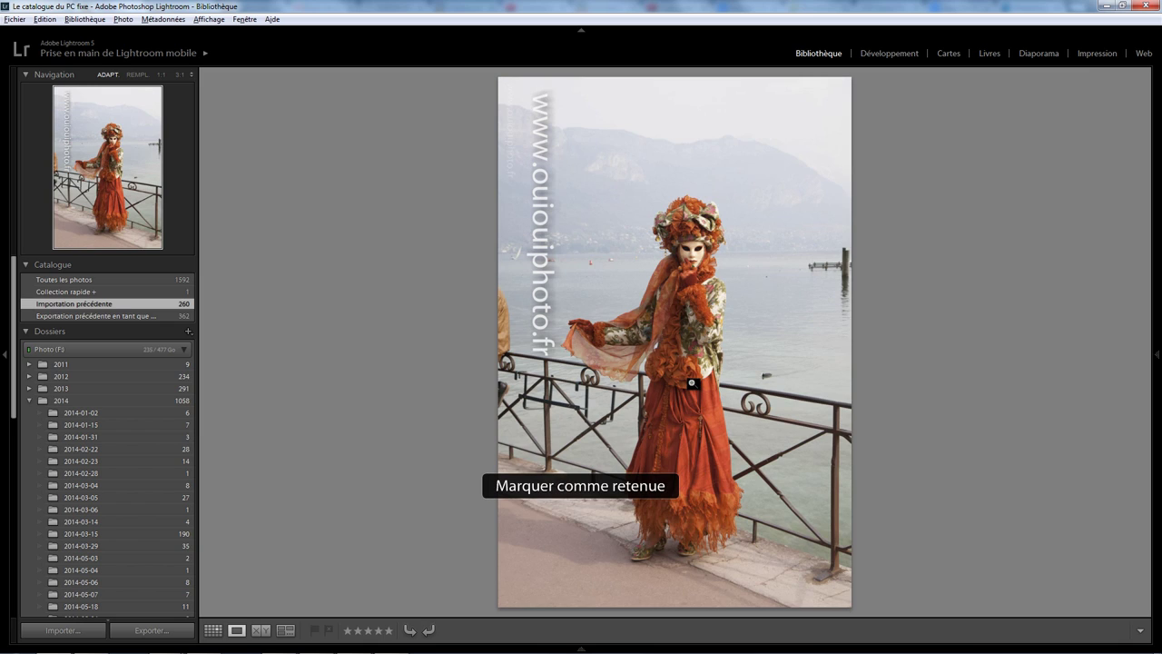
key(p)
key(x)
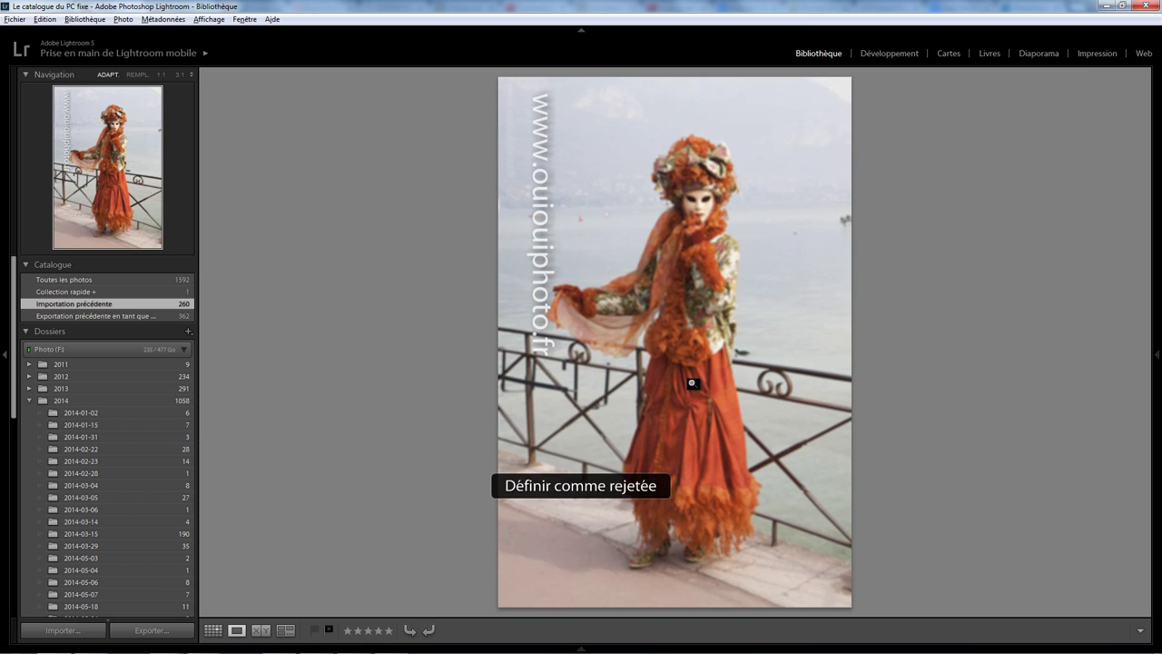
key(p)
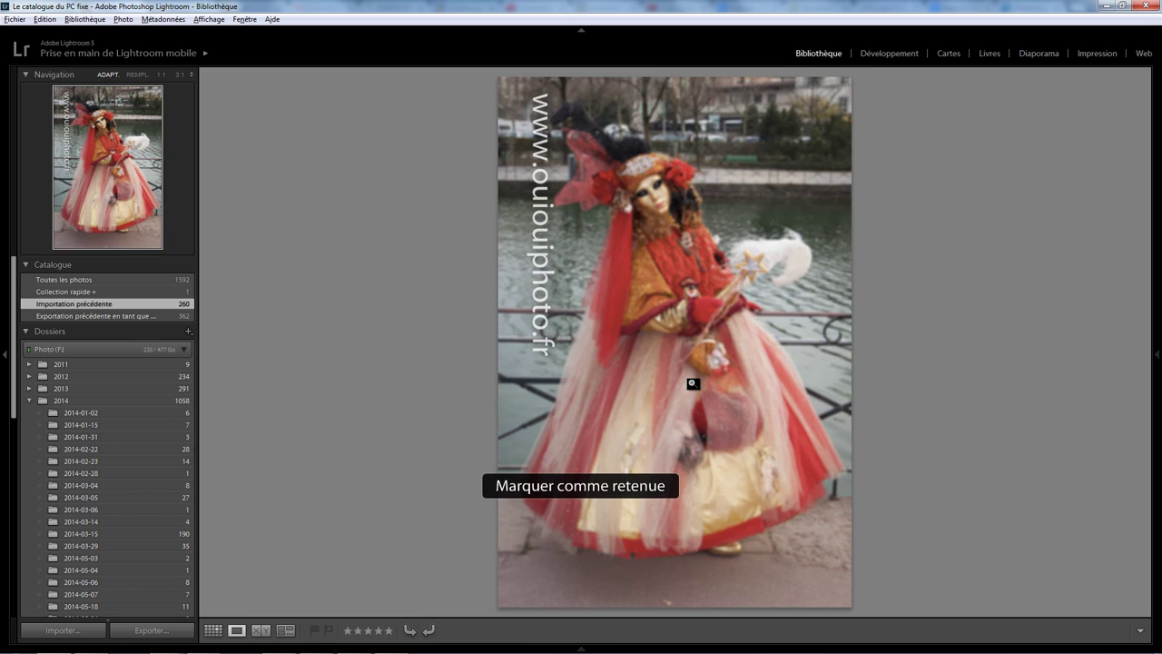
key(x)
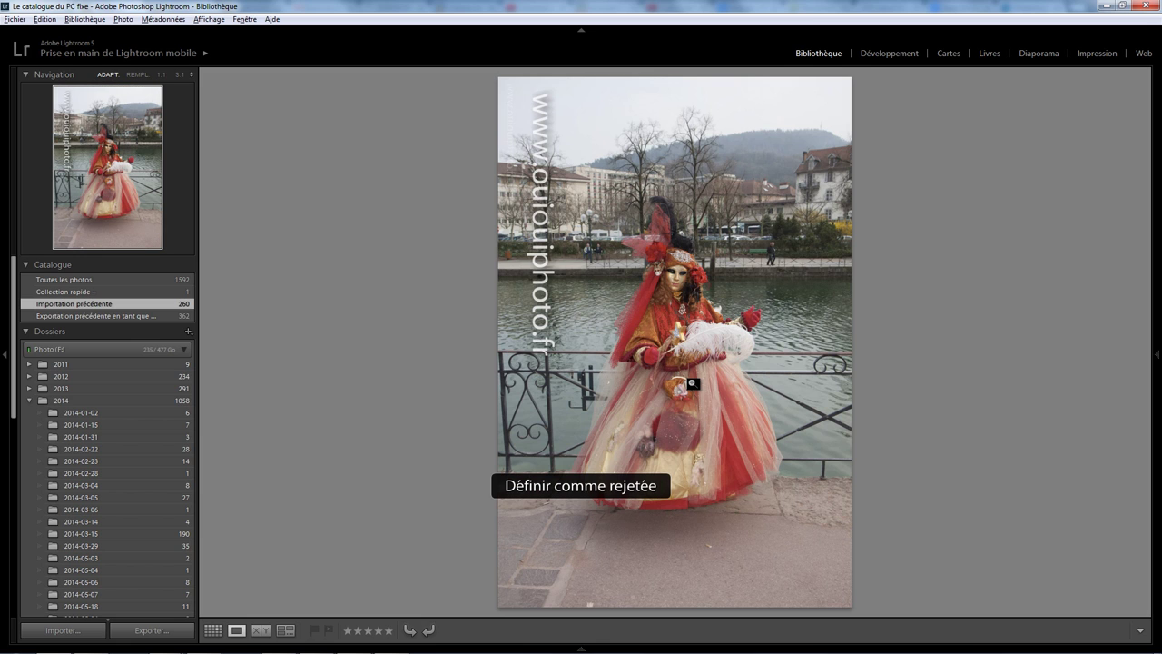
key(p)
key(p)
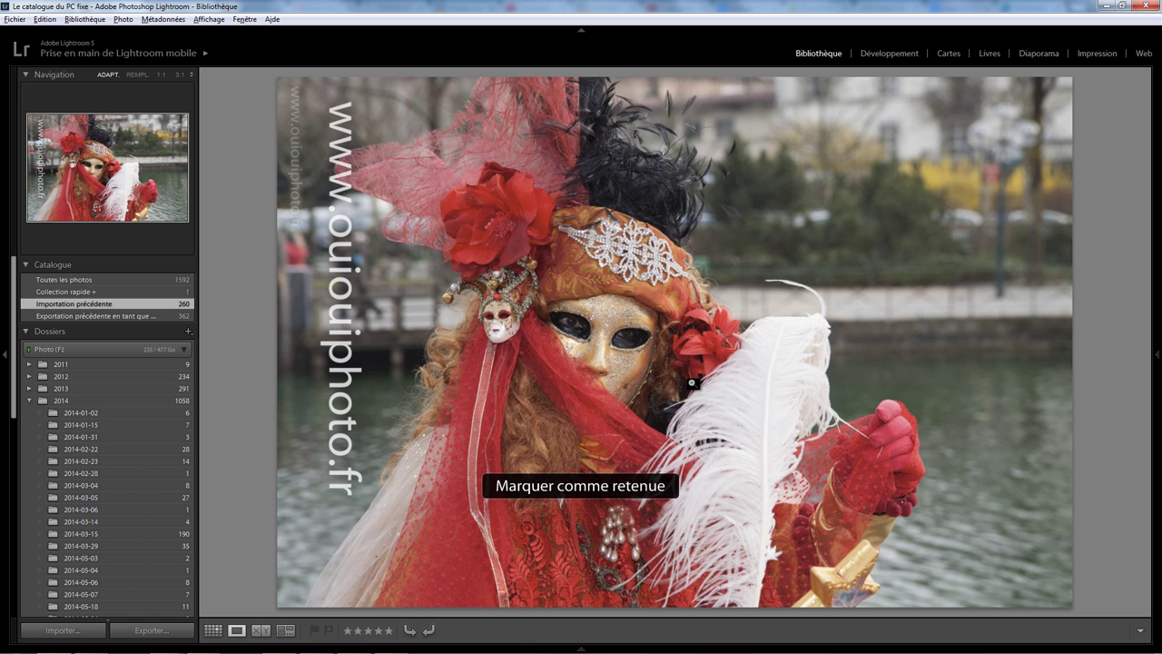
key(p)
key(p)
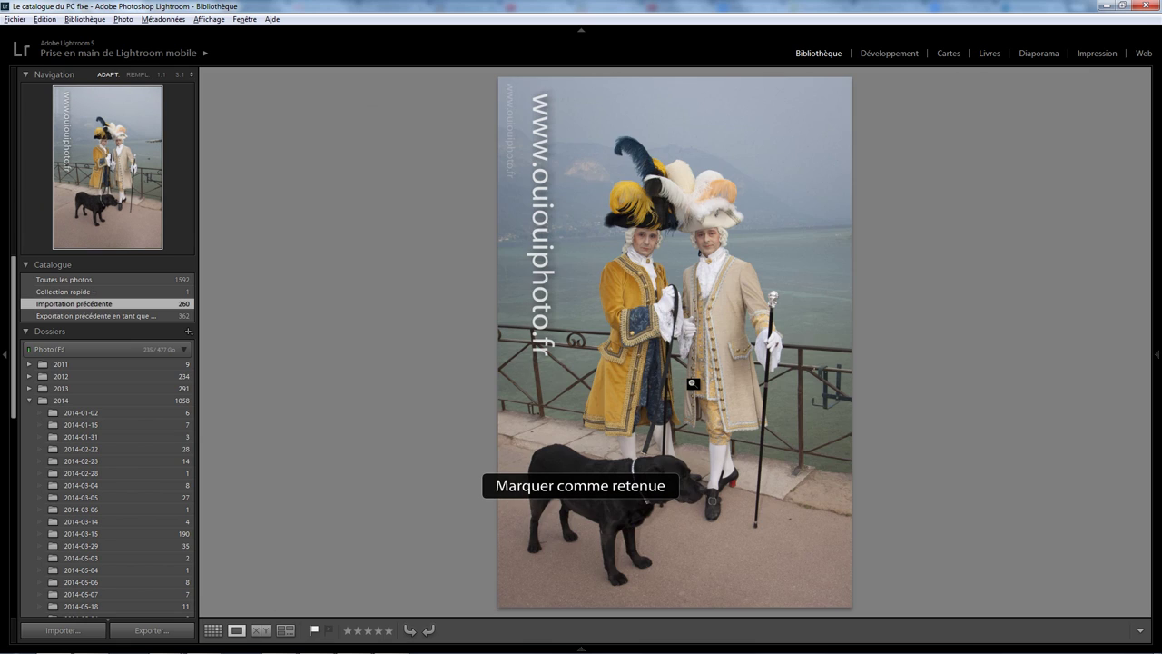
key(x)
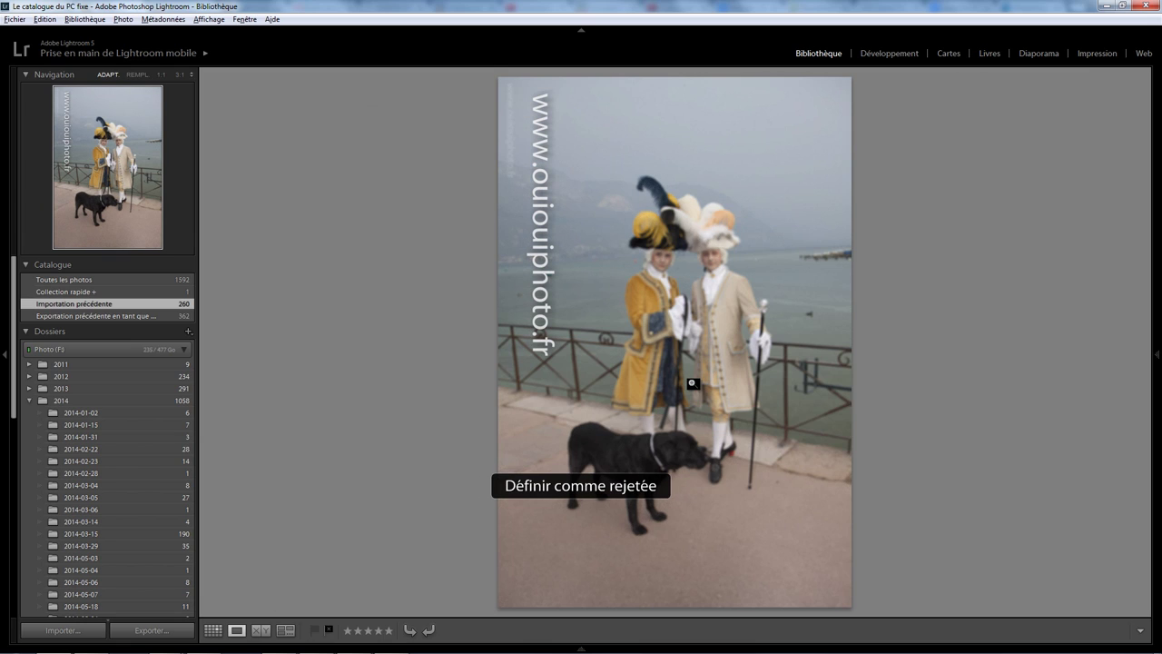
key(p)
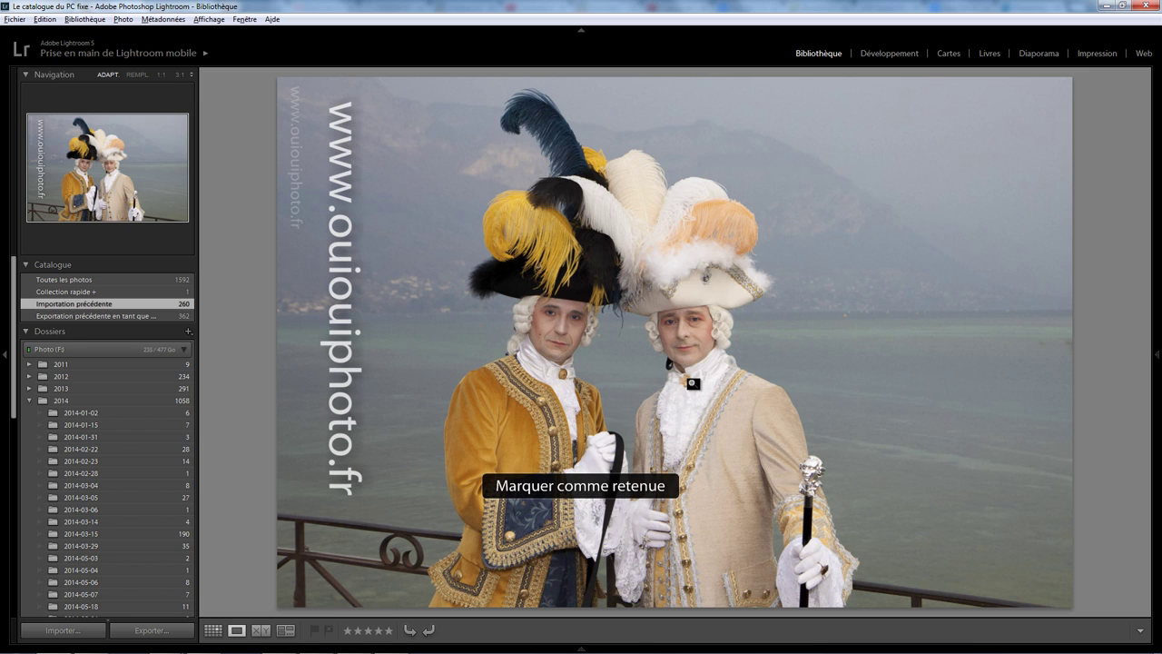
key(p)
Cull the floral, white-costume, moon-mask, canal group and pink-and-yellow costume photos to the carnival set's end
key(x)
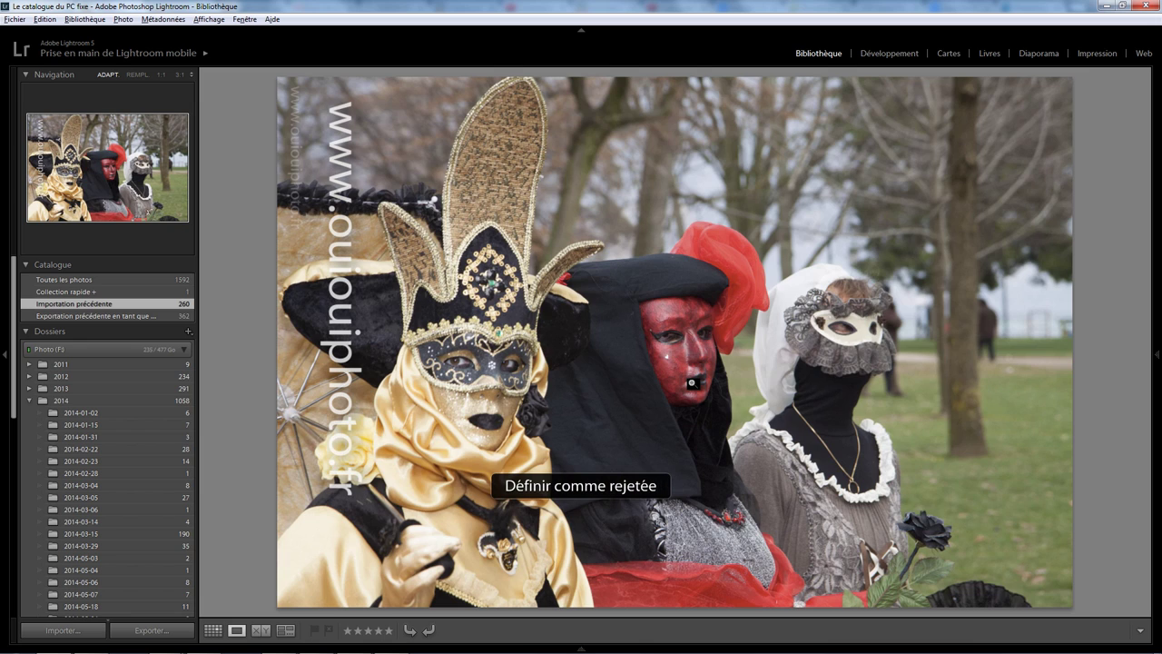
key(p)
key(p)
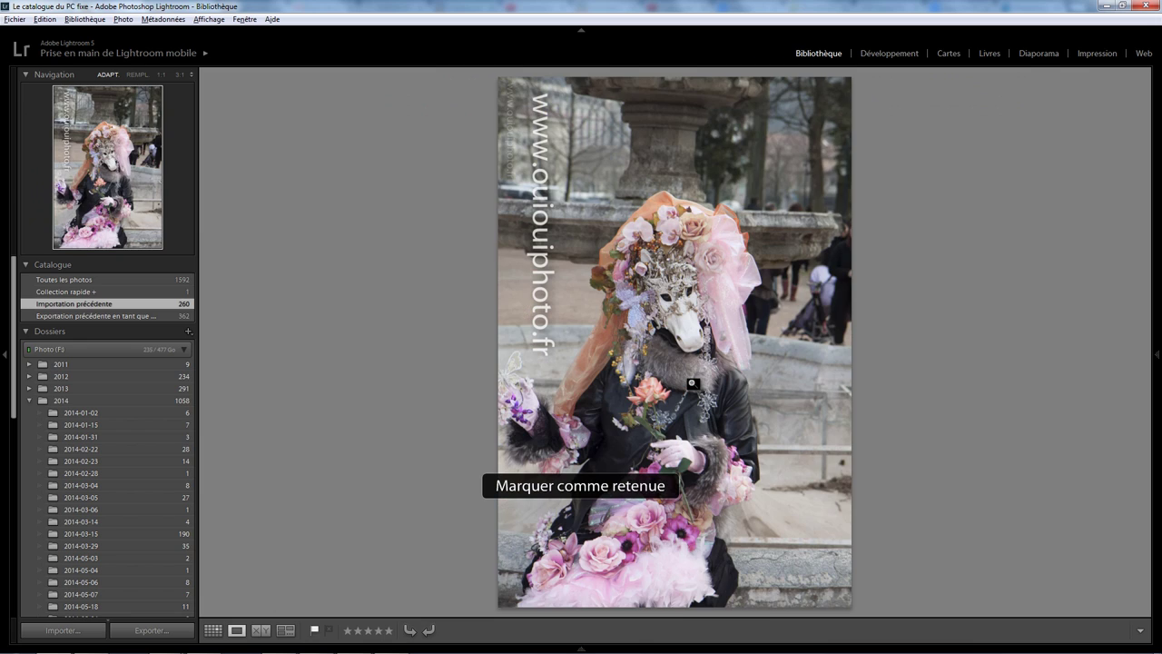
key(p)
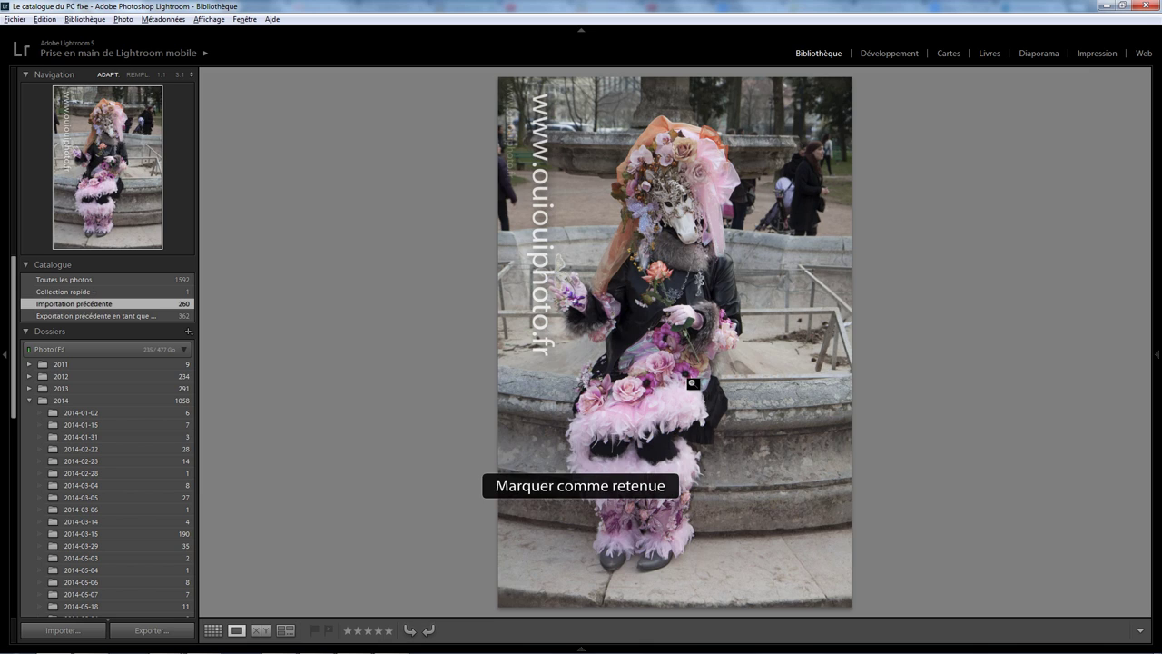
key(p)
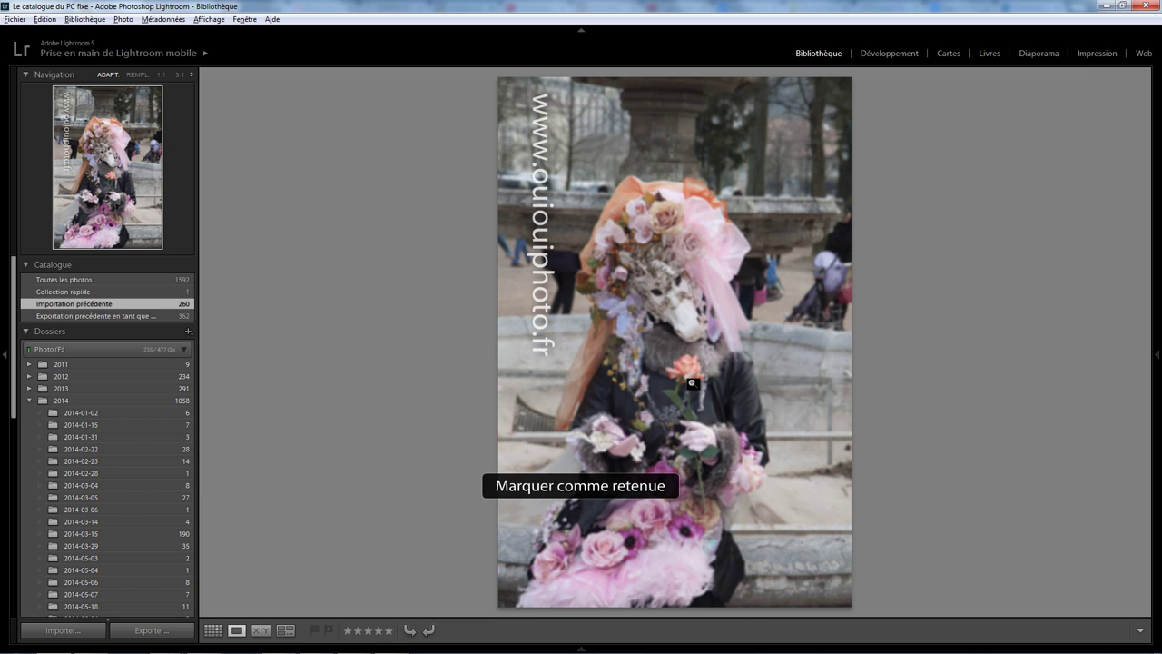
key(x)
key(p)
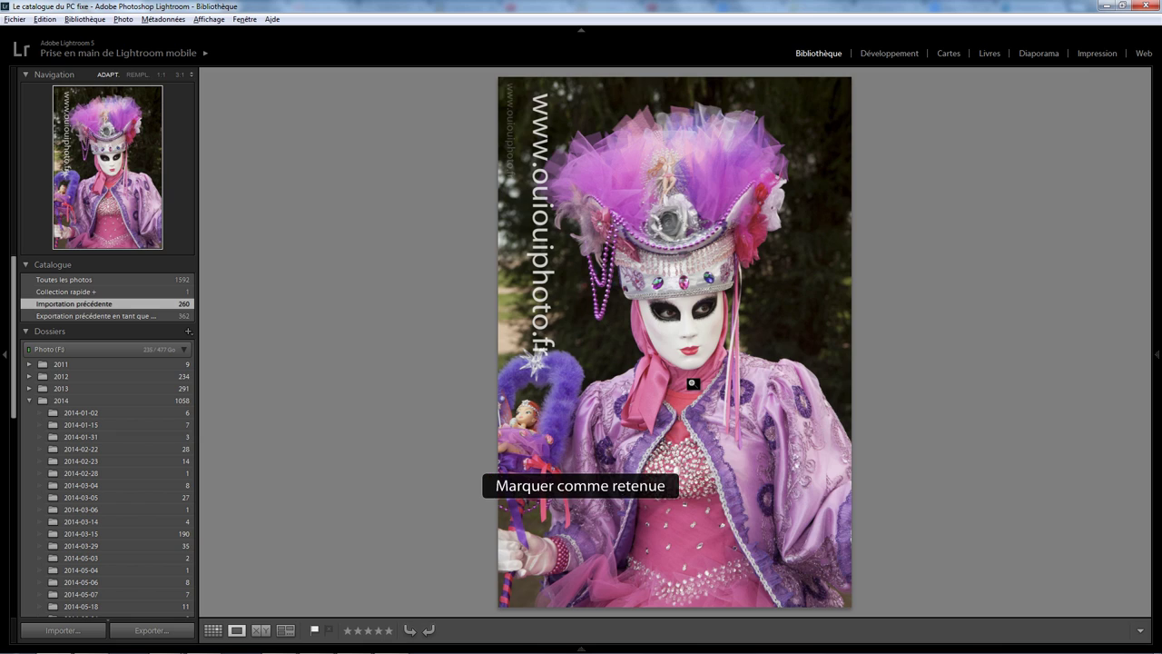
key(x)
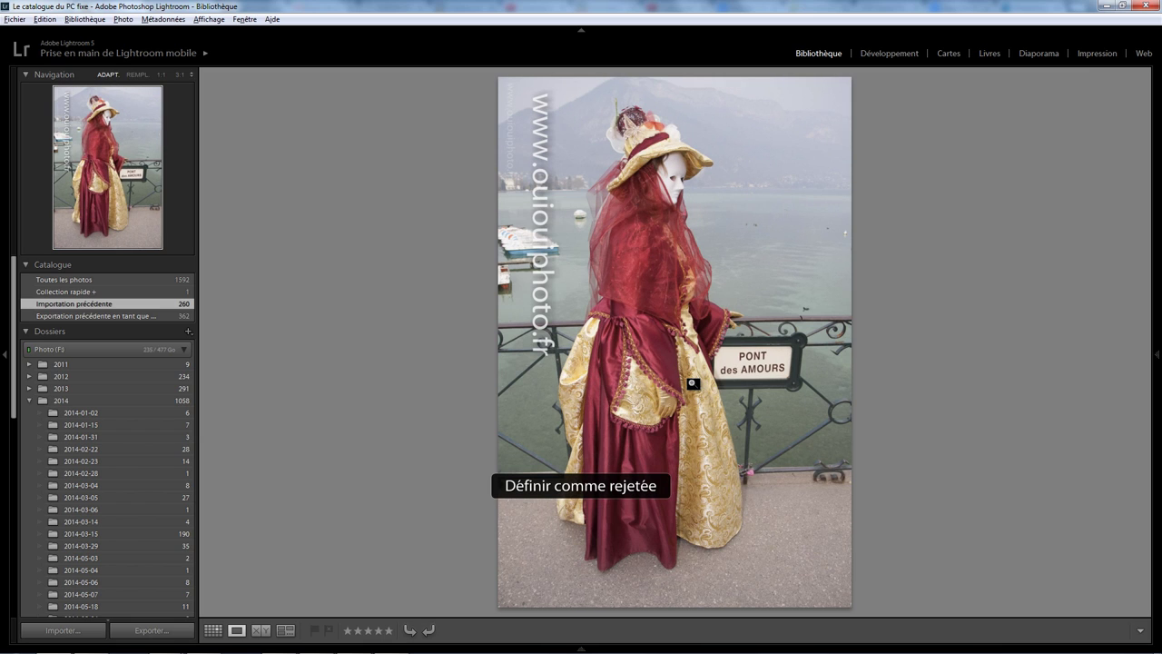
key(p)
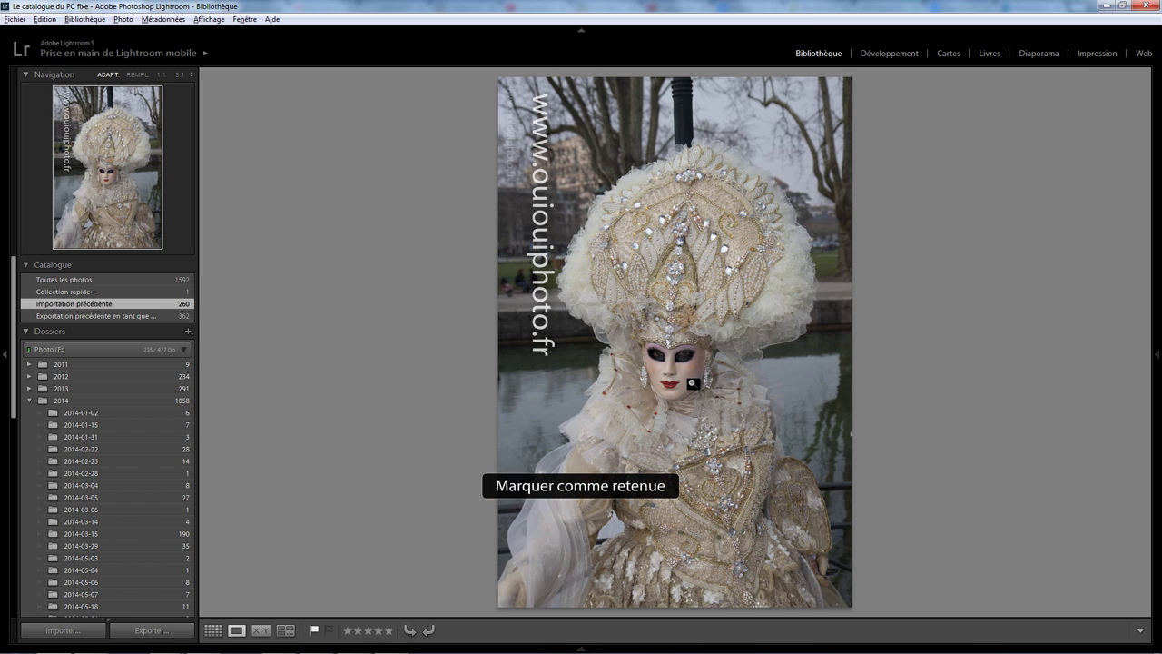
key(p)
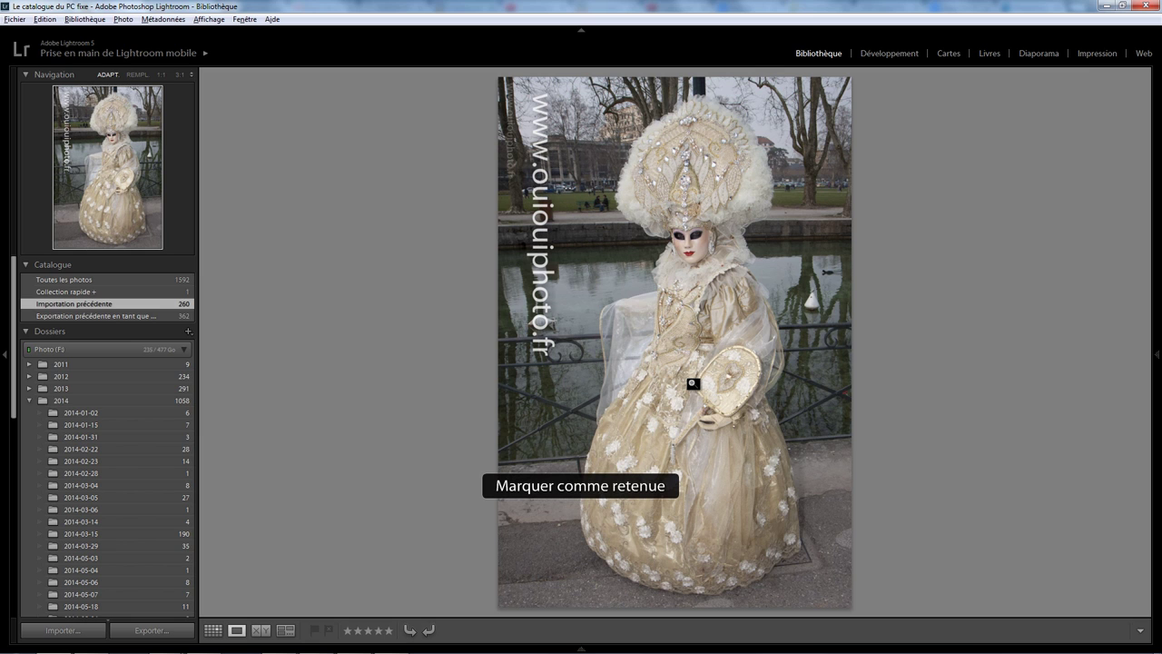
key(p)
key(p)
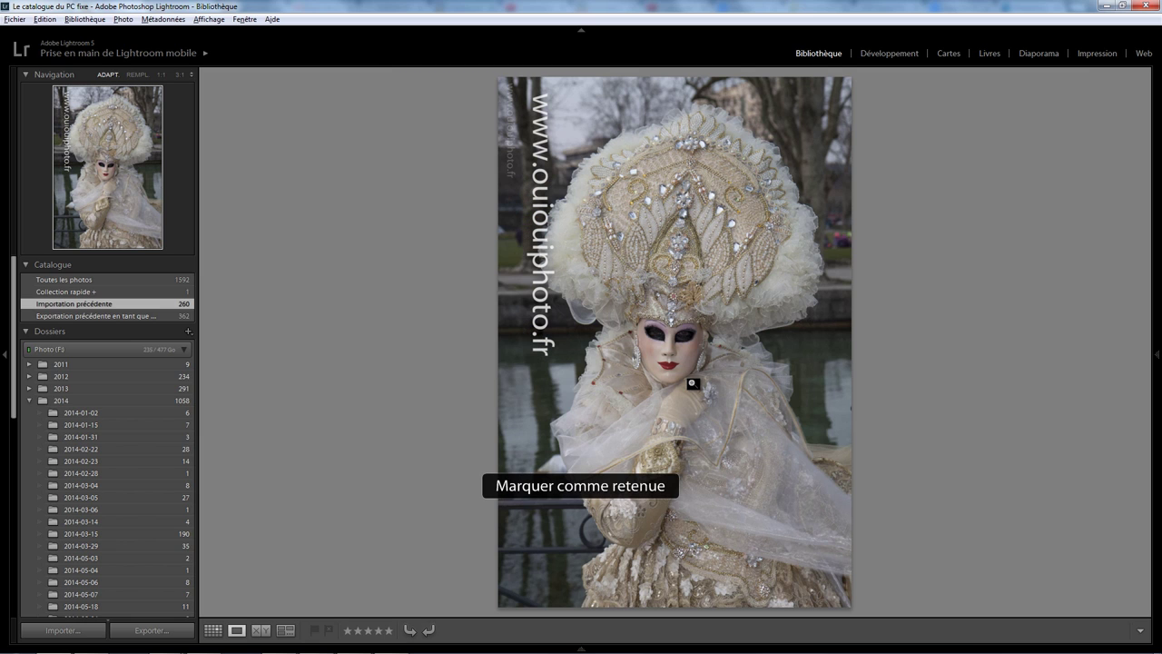
key(p)
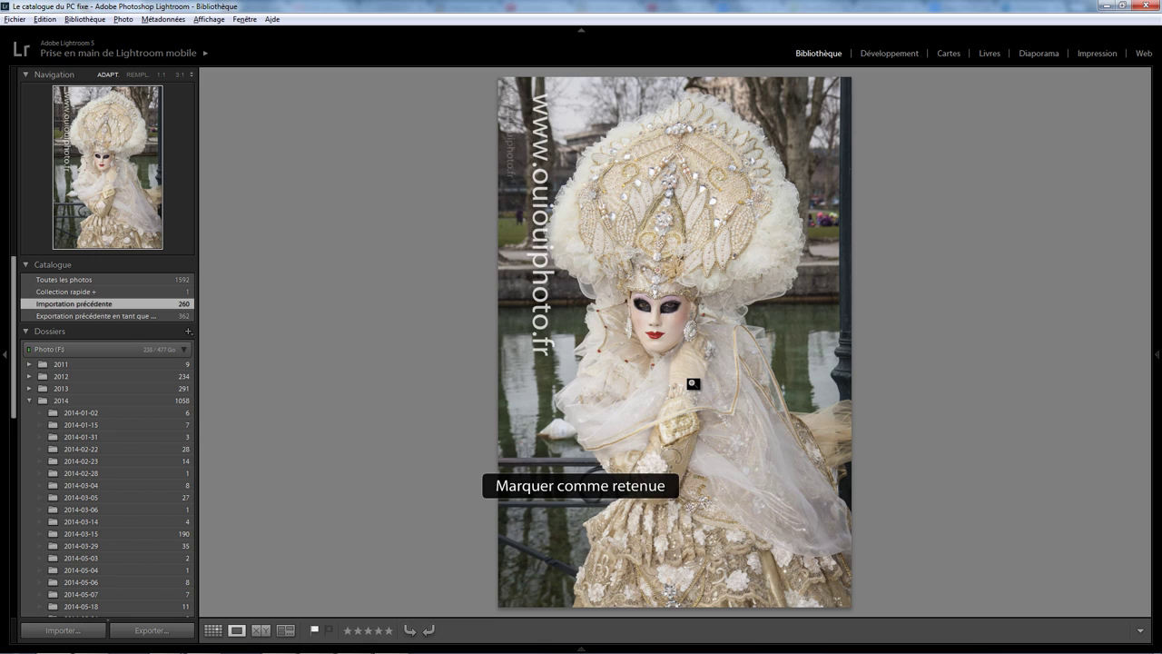
key(x)
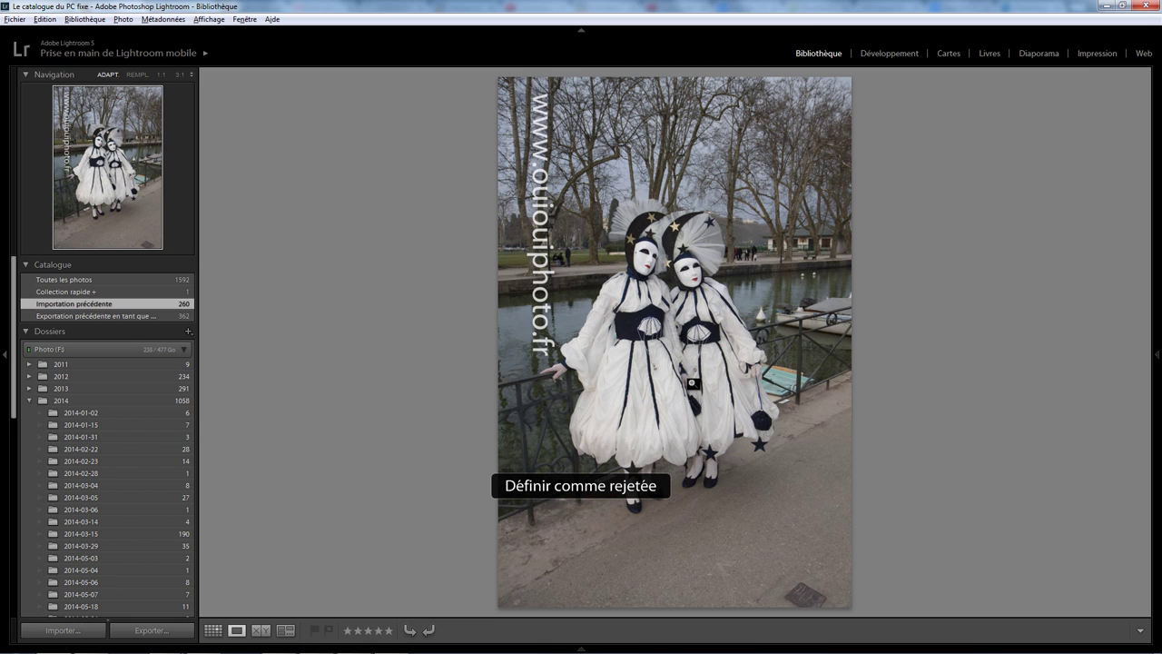
key(p)
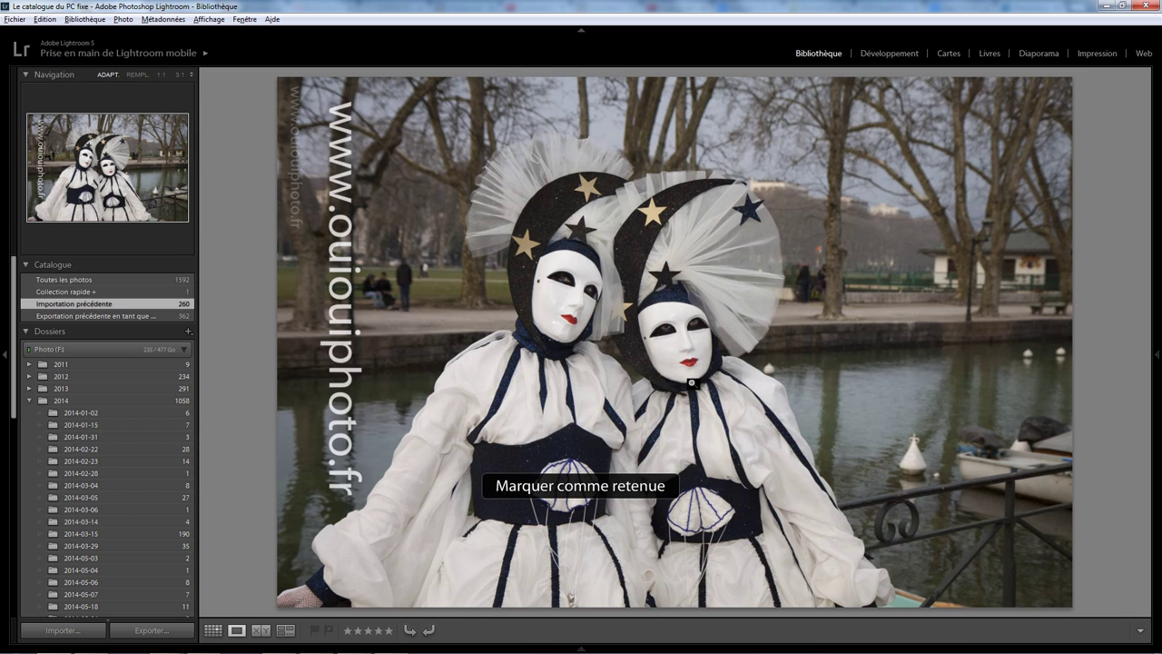
key(p)
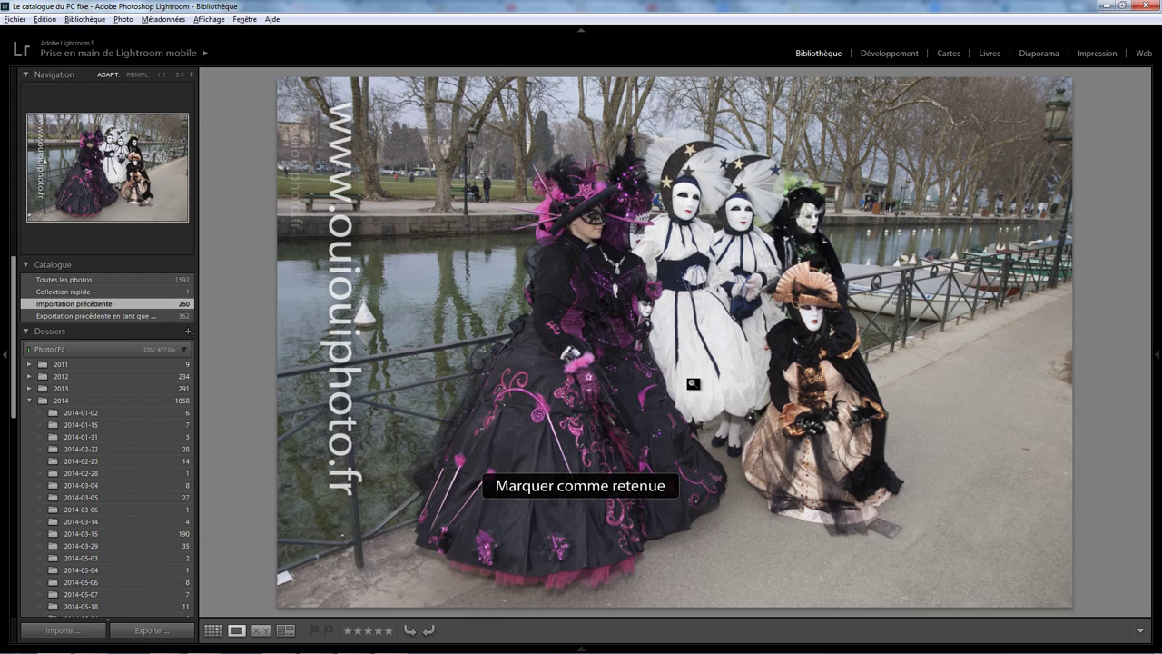
key(p)
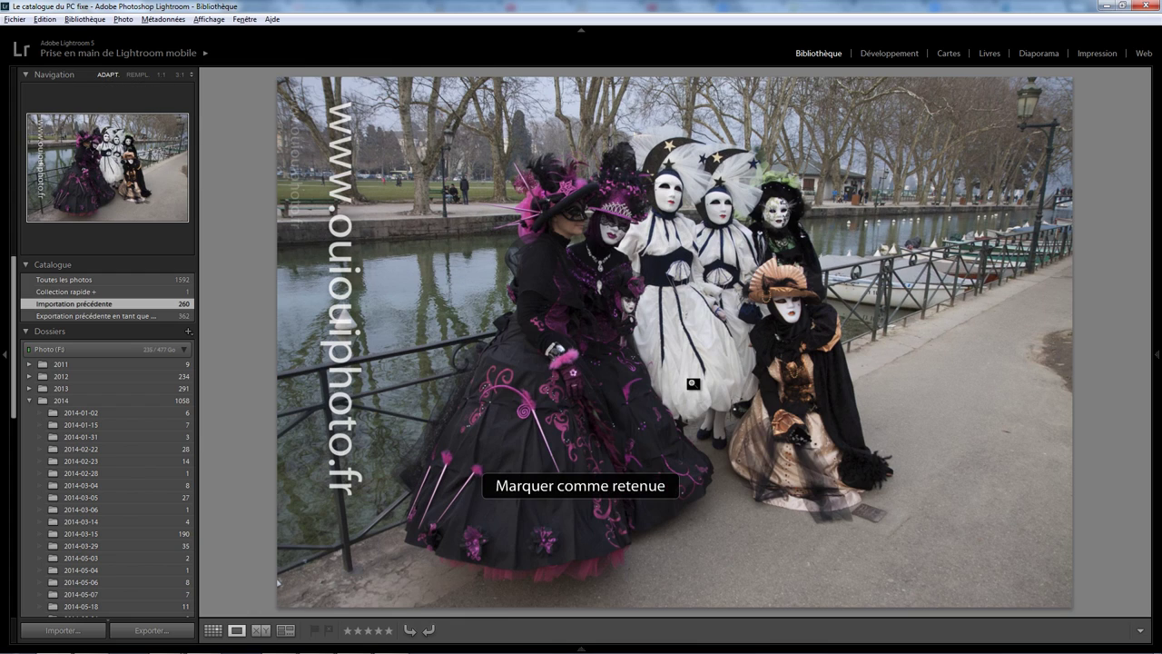
key(p)
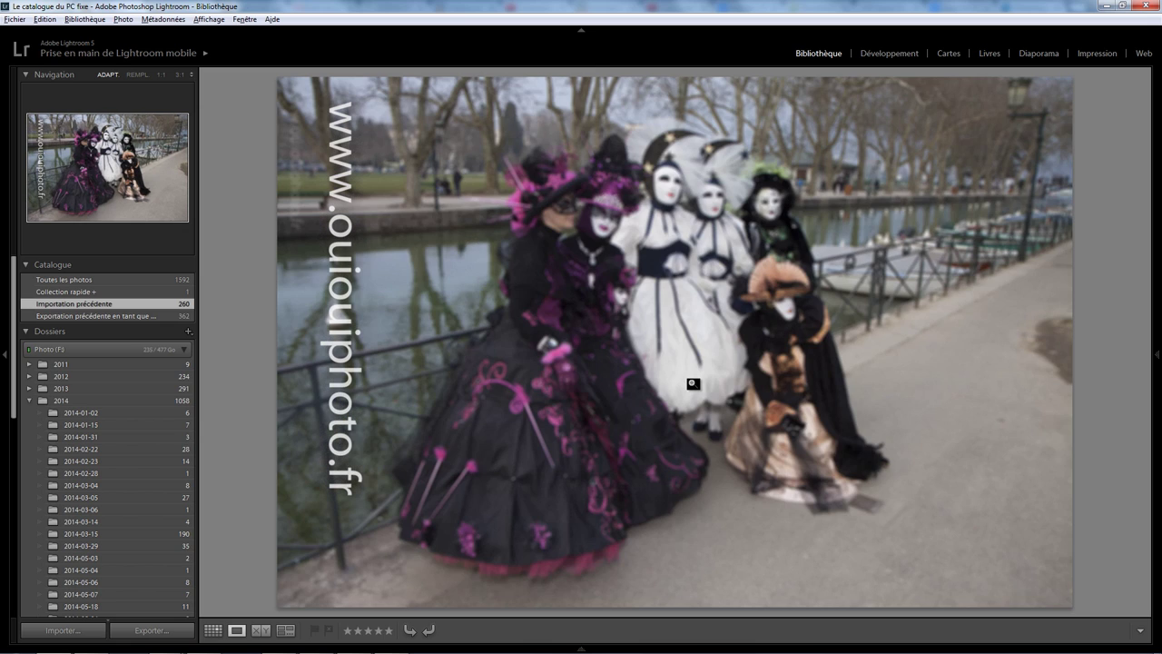
key(x)
key(p)
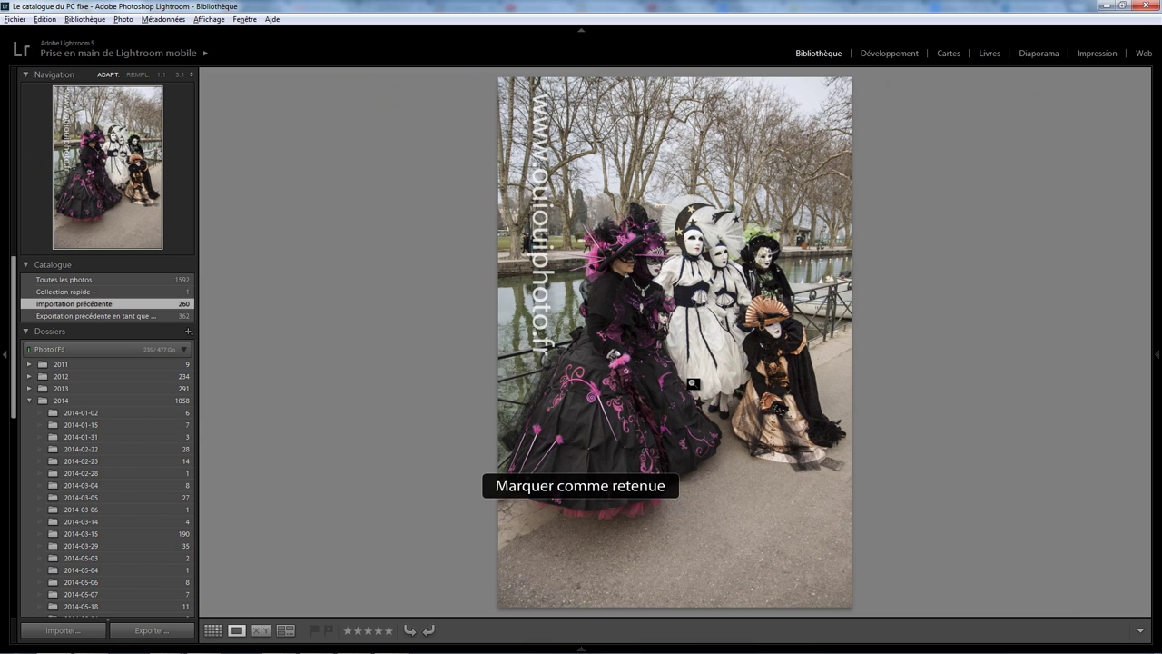
key(p)
key(p)
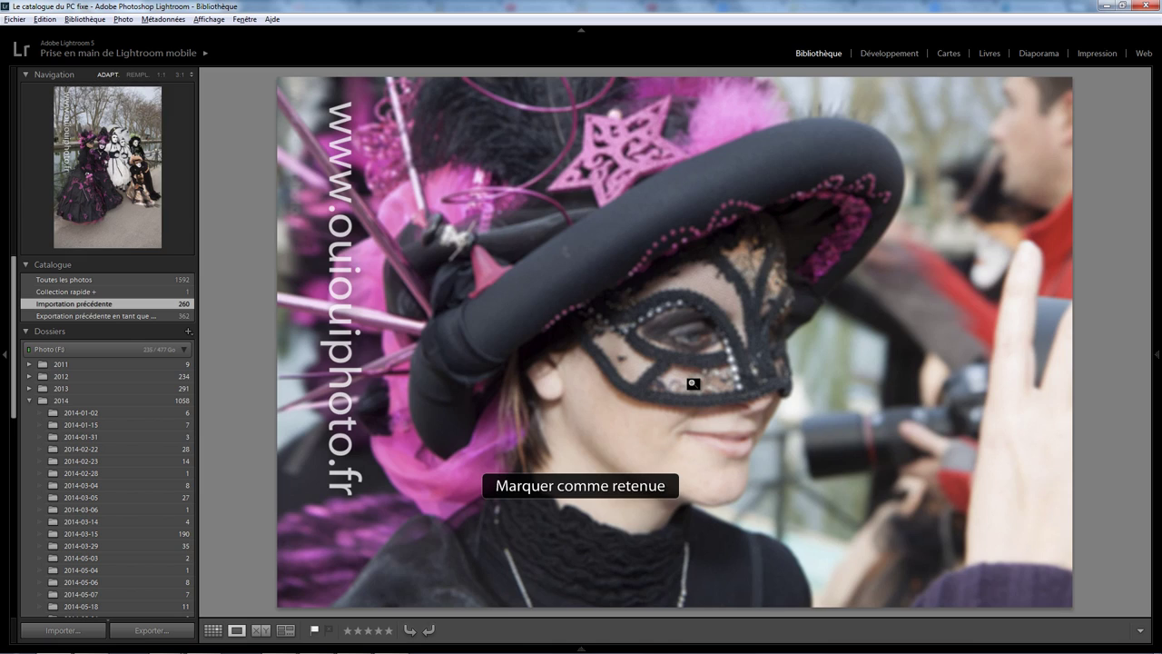
key(x)
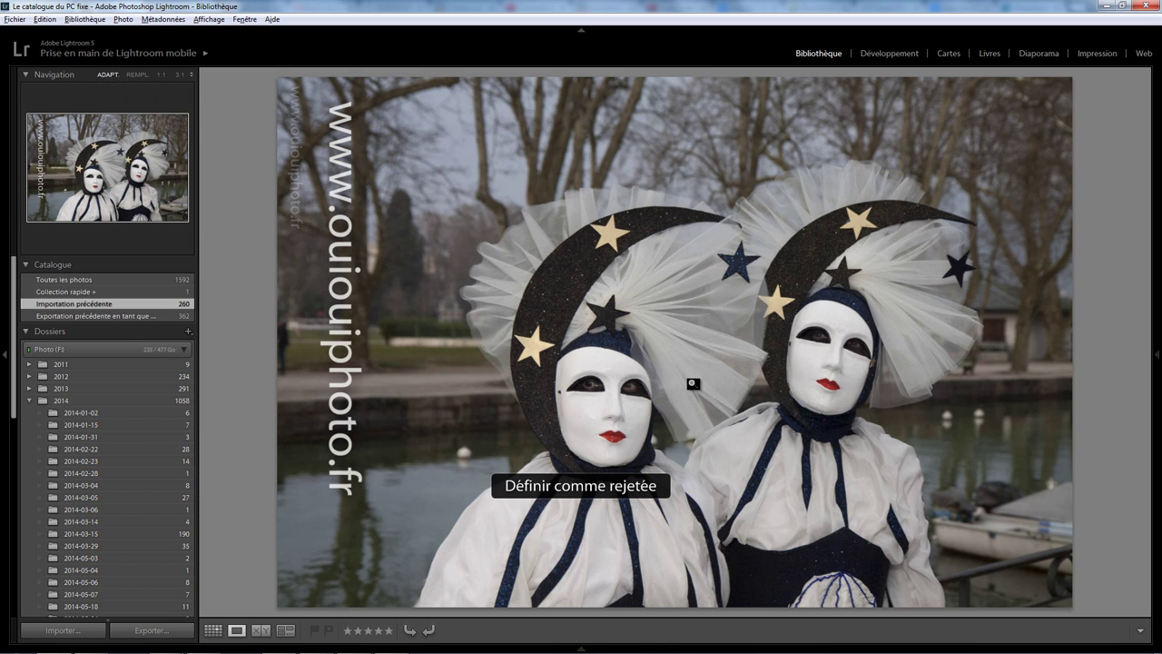
key(p)
key(p)
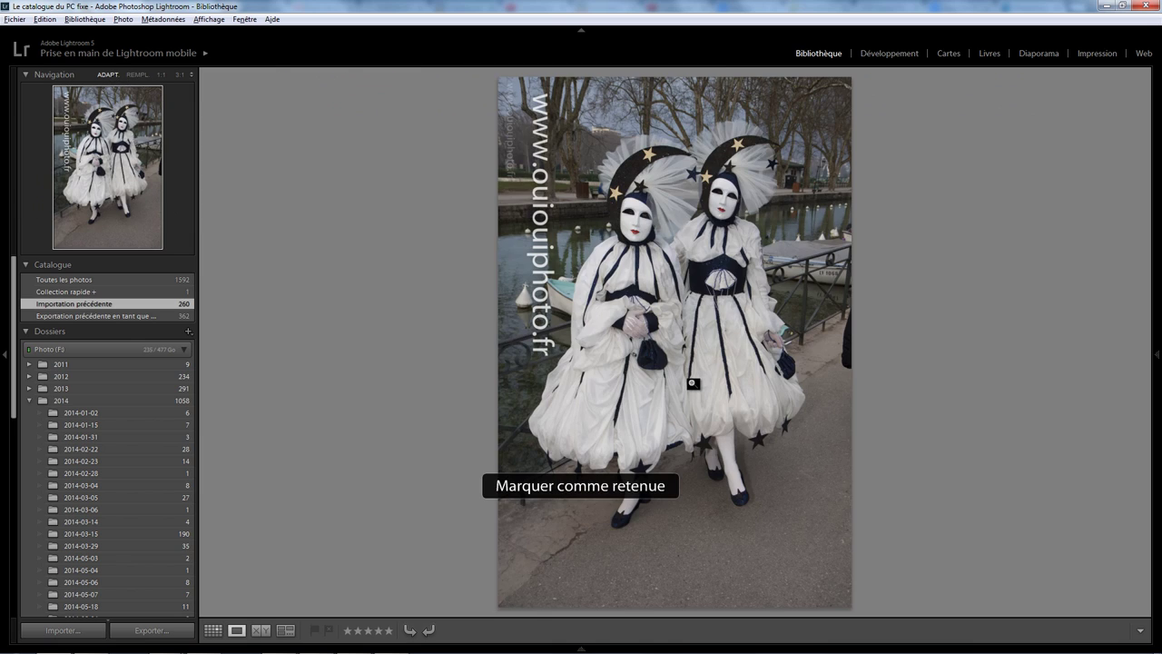
key(p)
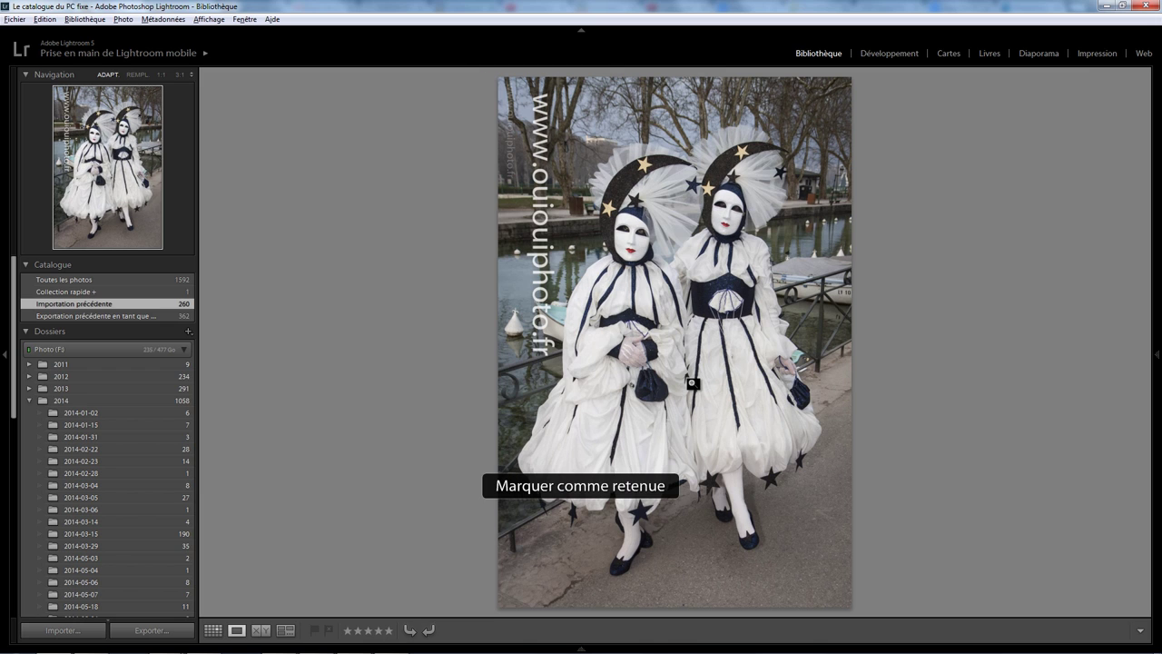
key(p)
key(x)
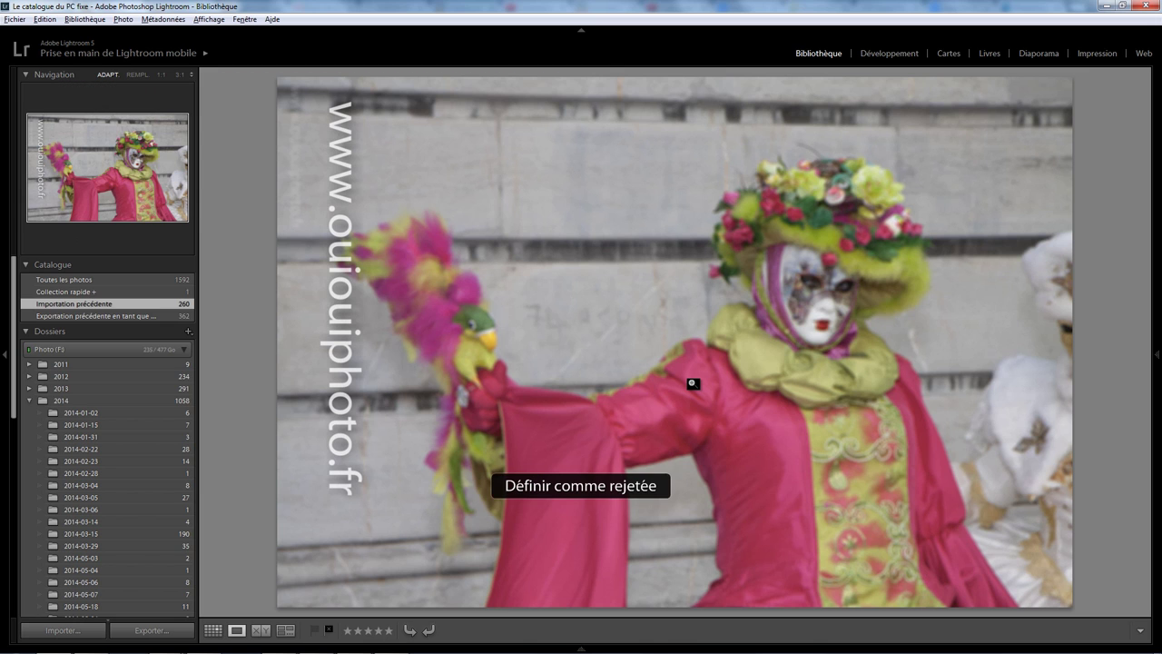
key(p)
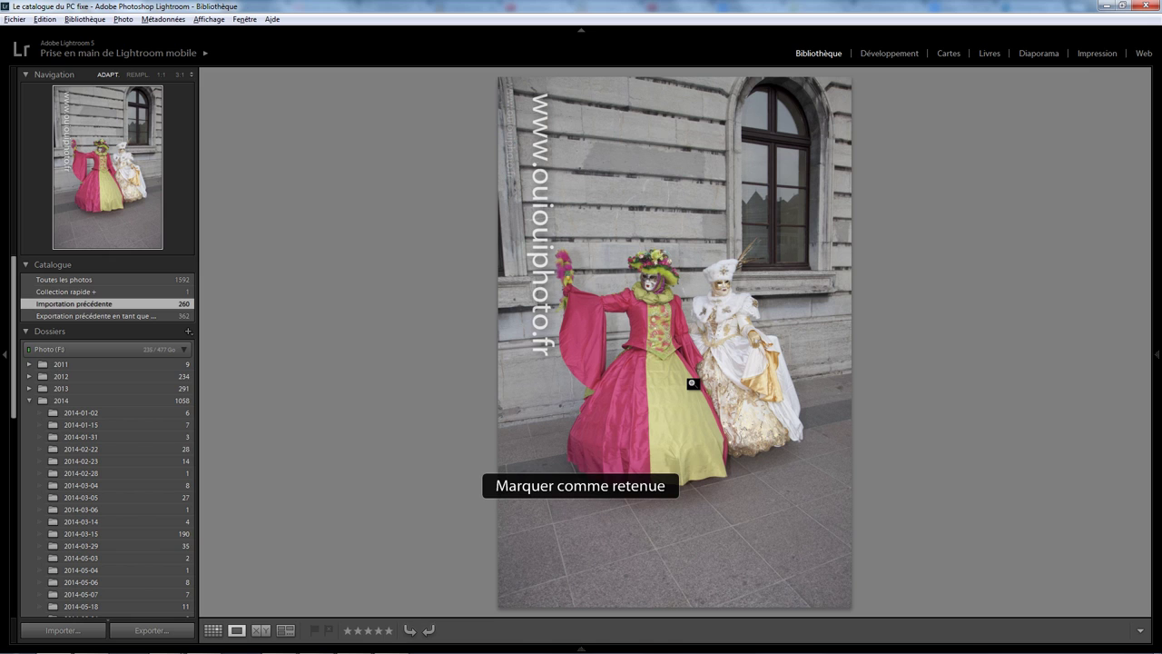
key(p)
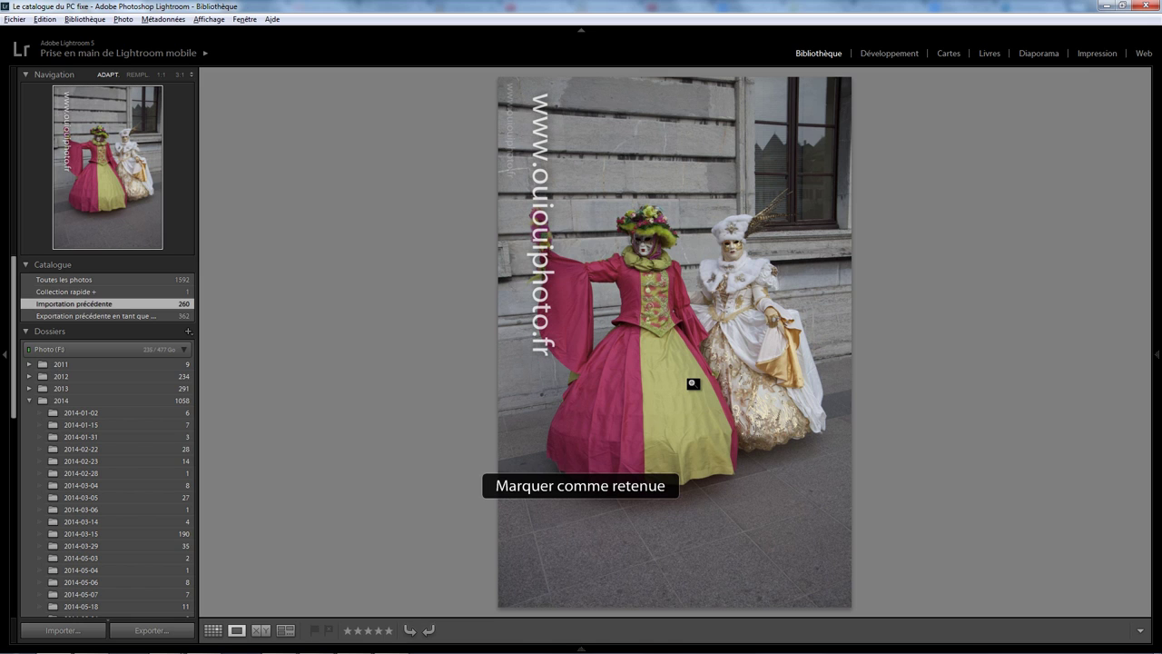
key(p)
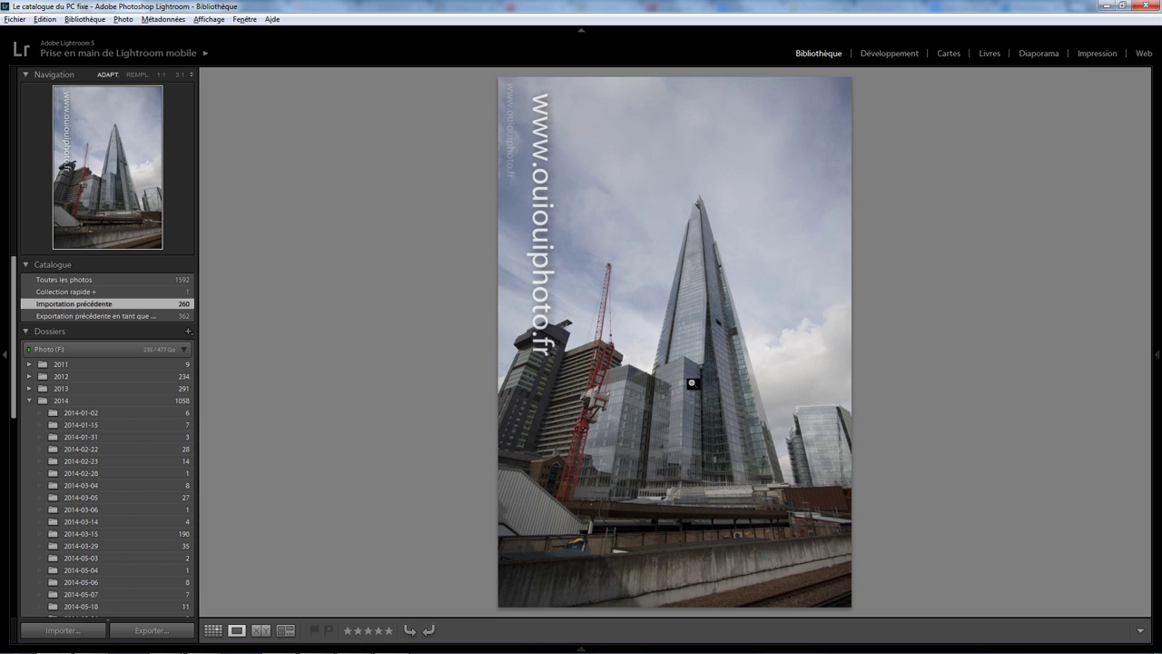
Reject the skyscraper shot and cull the mural, pier, carousel, storefront, vintage car and tower photos
key(p)
key(x)
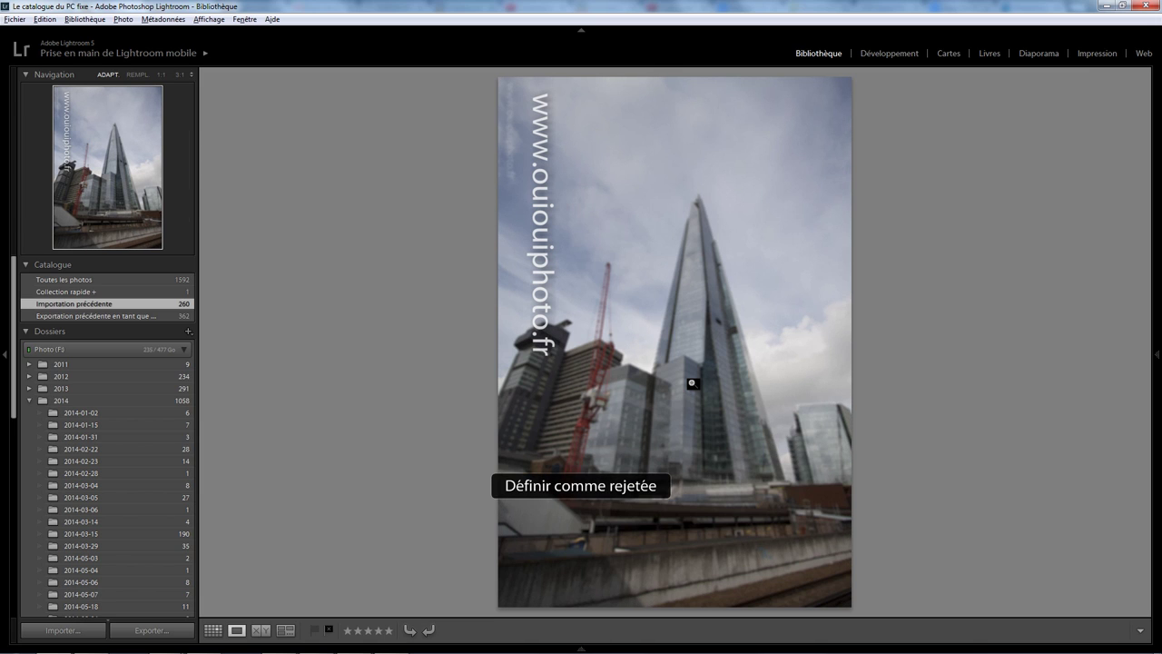
key(p)
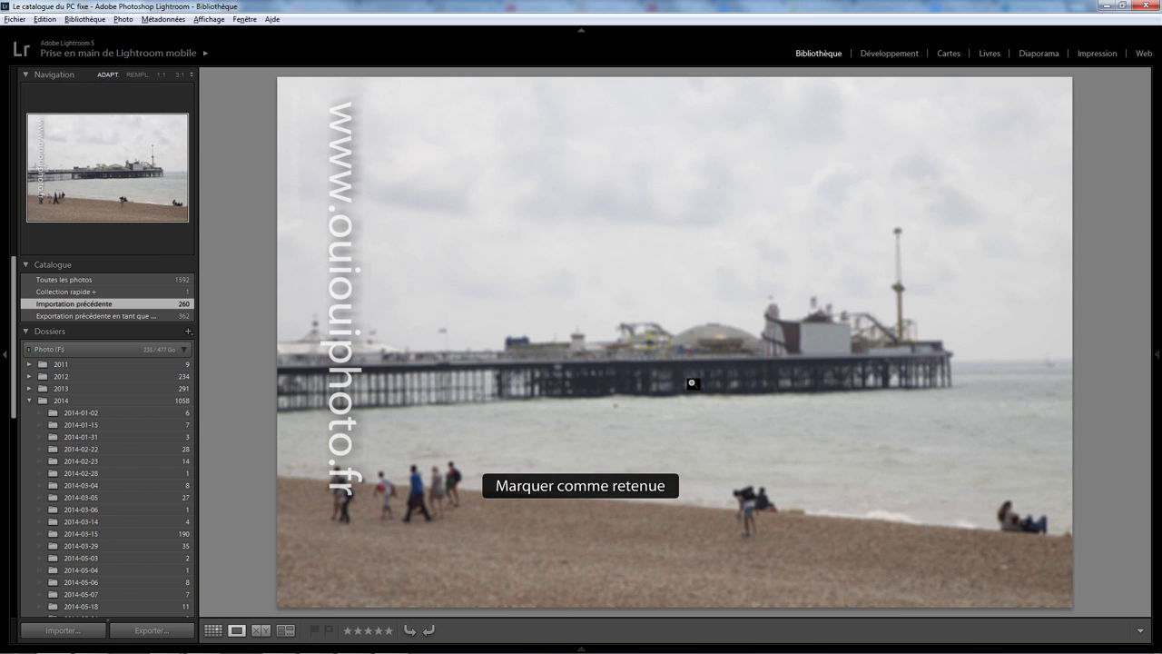
key(x)
key(p)
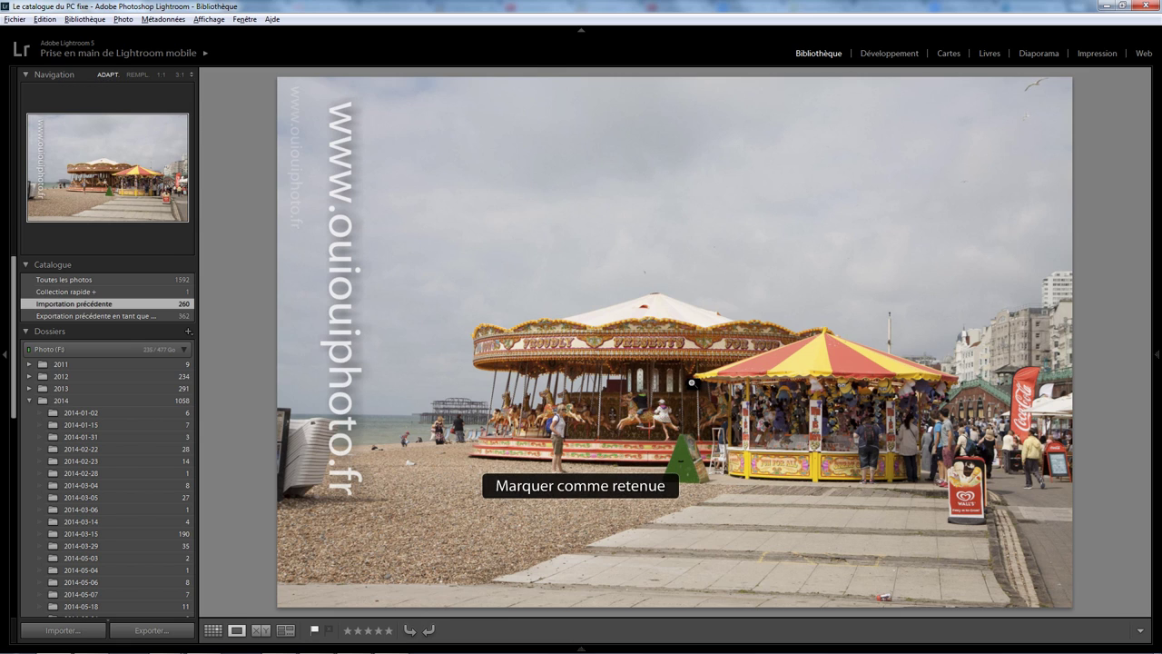
key(p)
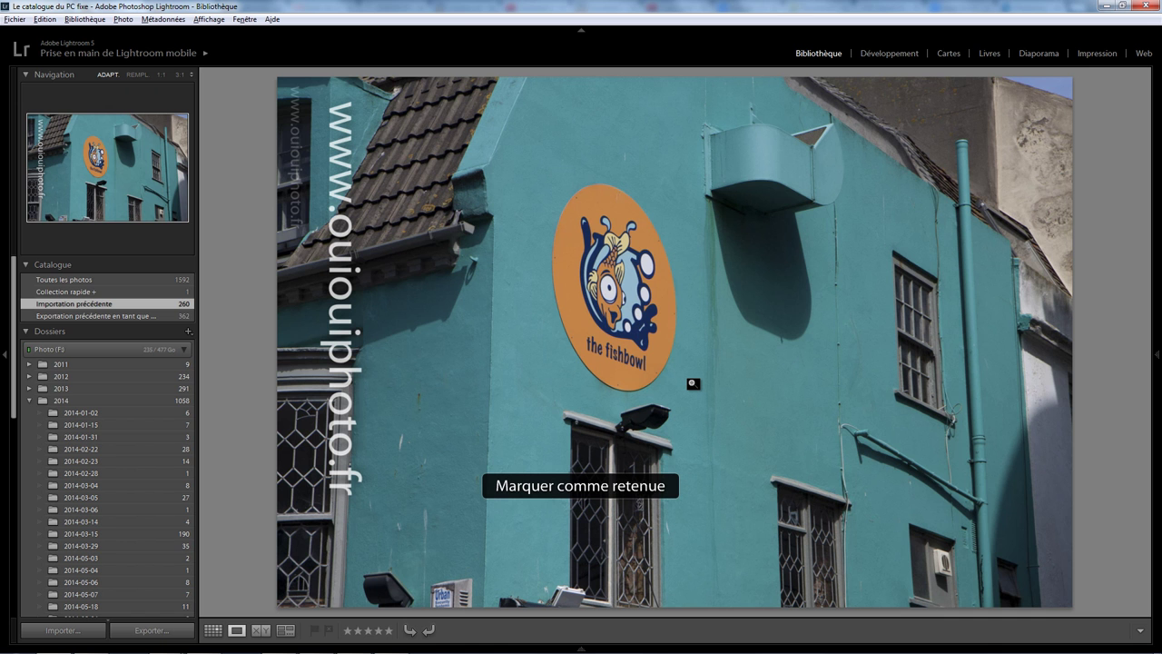
key(p)
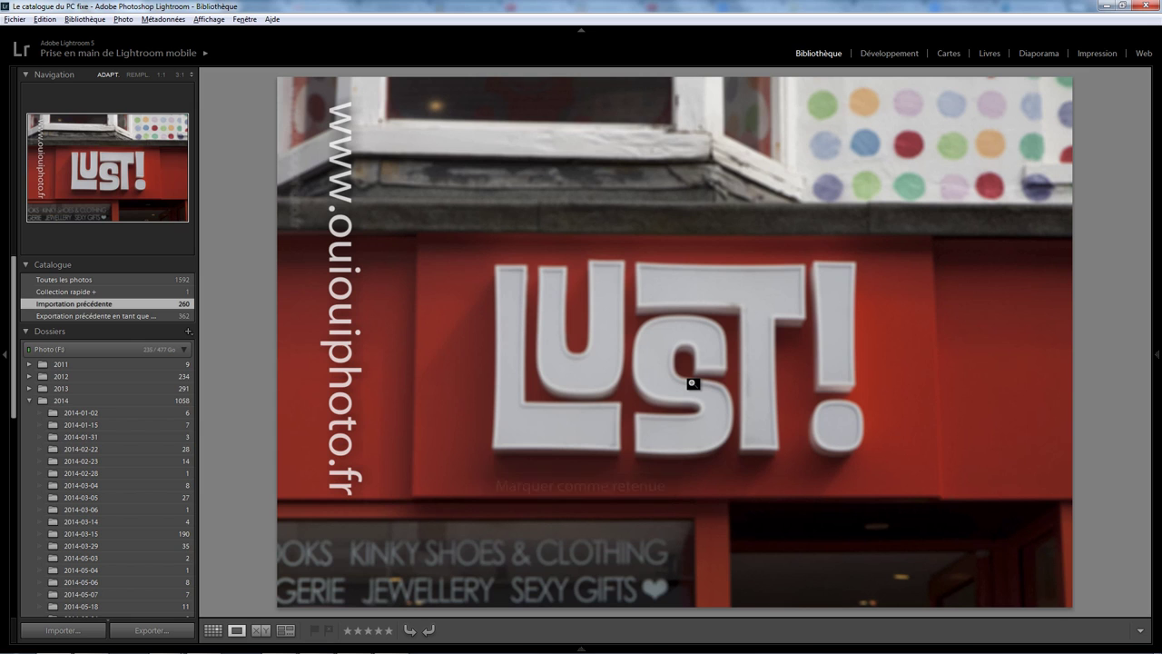
key(x)
key(p)
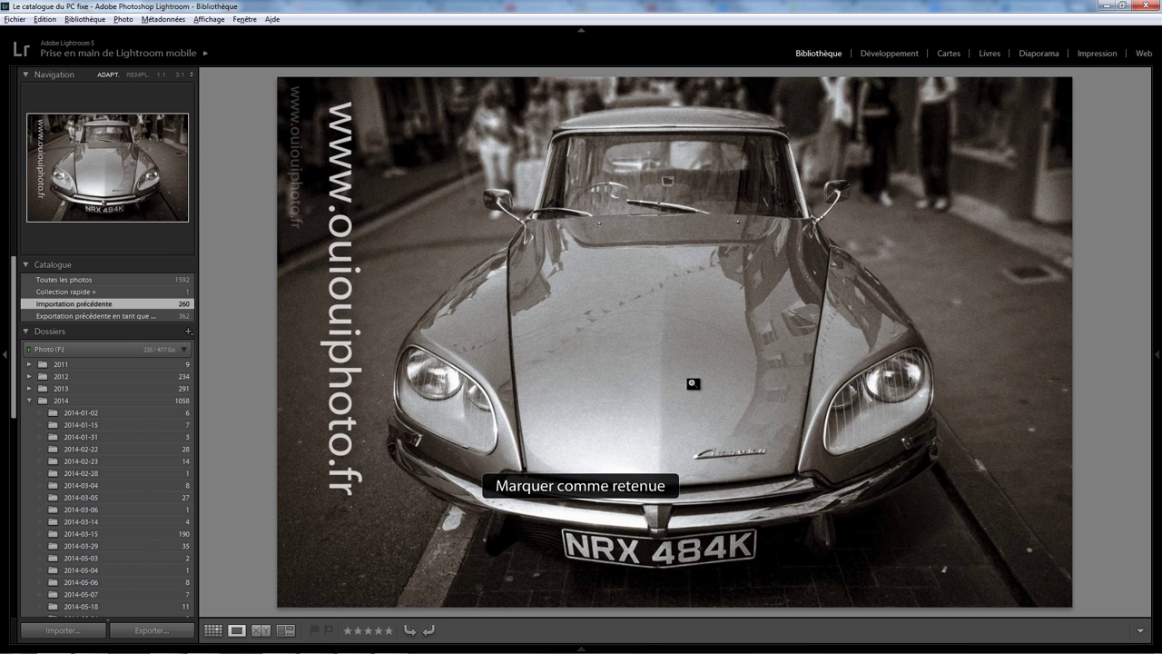
key(p)
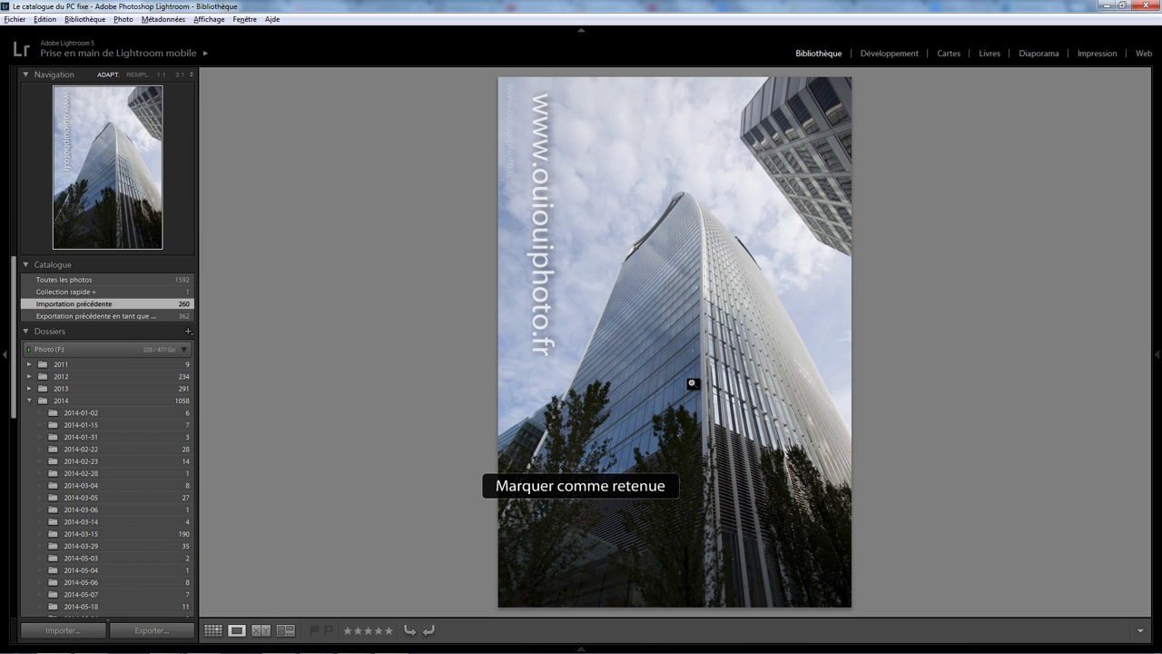
key(p)
key(p)
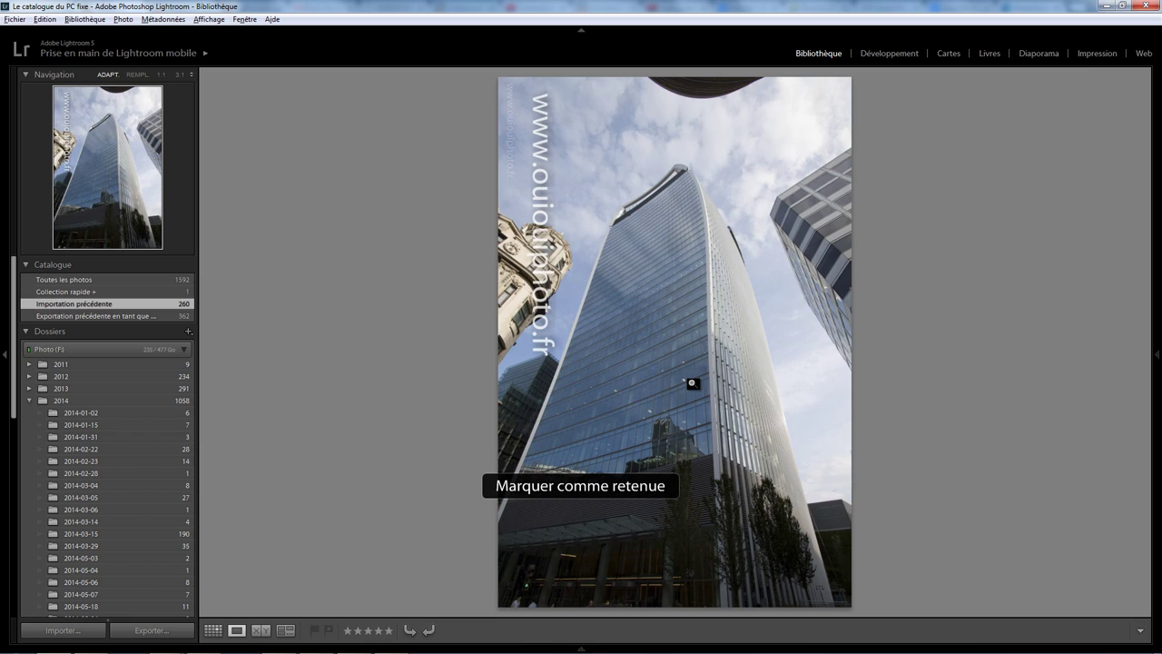
key(p)
key(p)
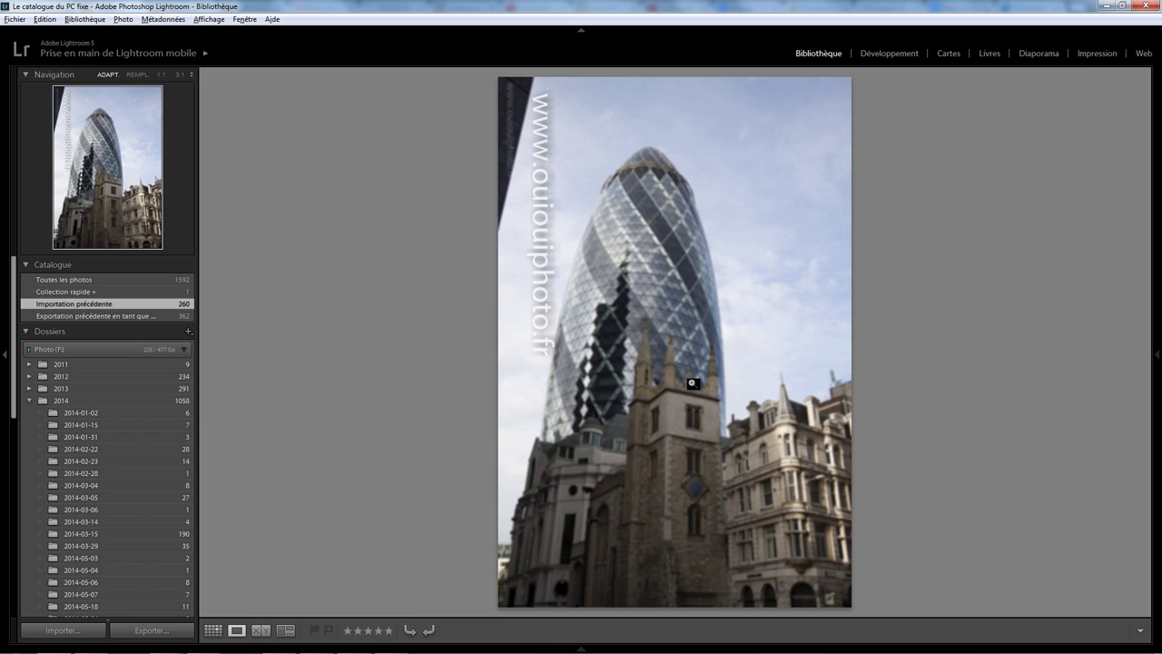
Cull the Gherkin and penguin shots, picking Chinese Medicine, London Eye, Shard and Thames photos
key(x)
key(p)
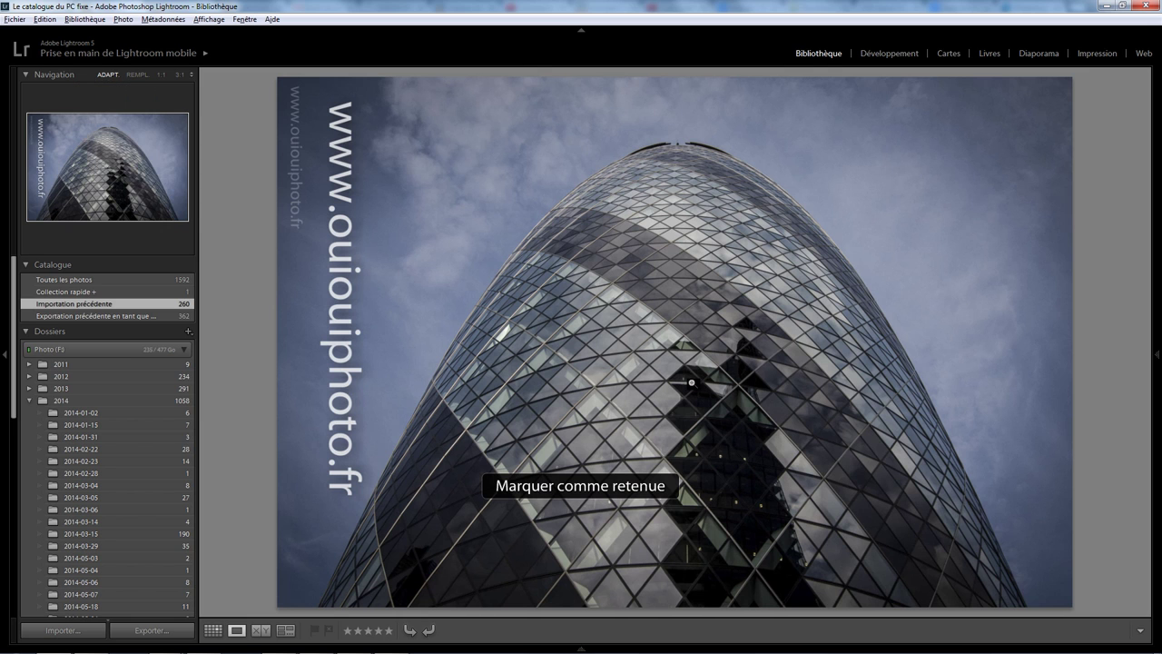
key(p)
key(p)
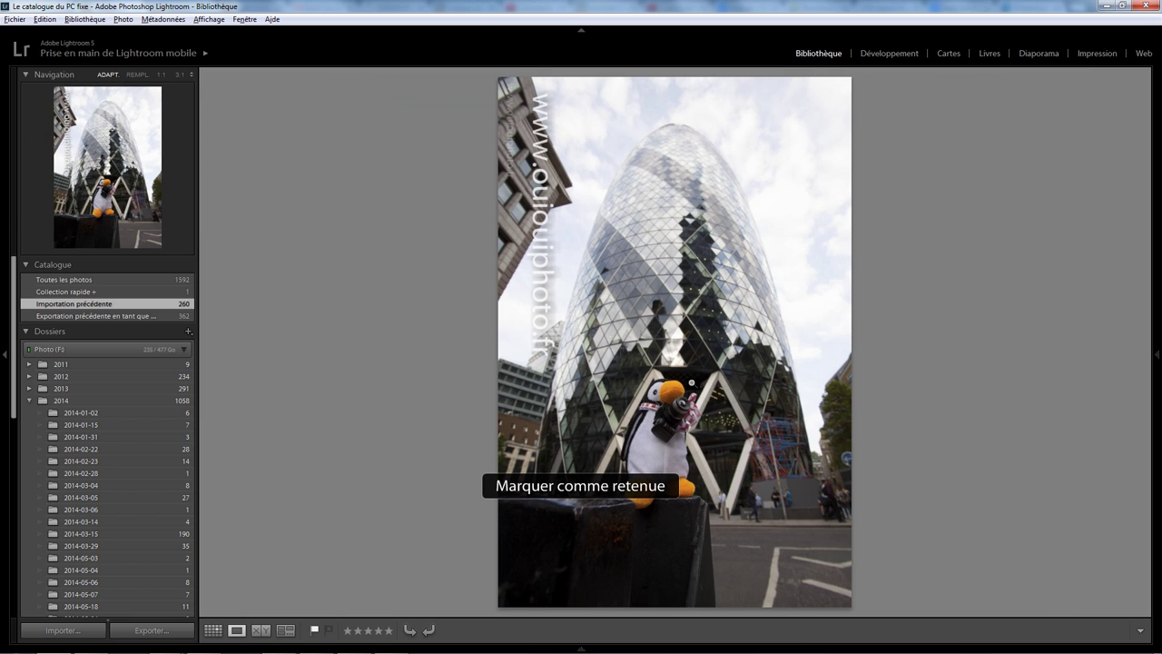
key(x)
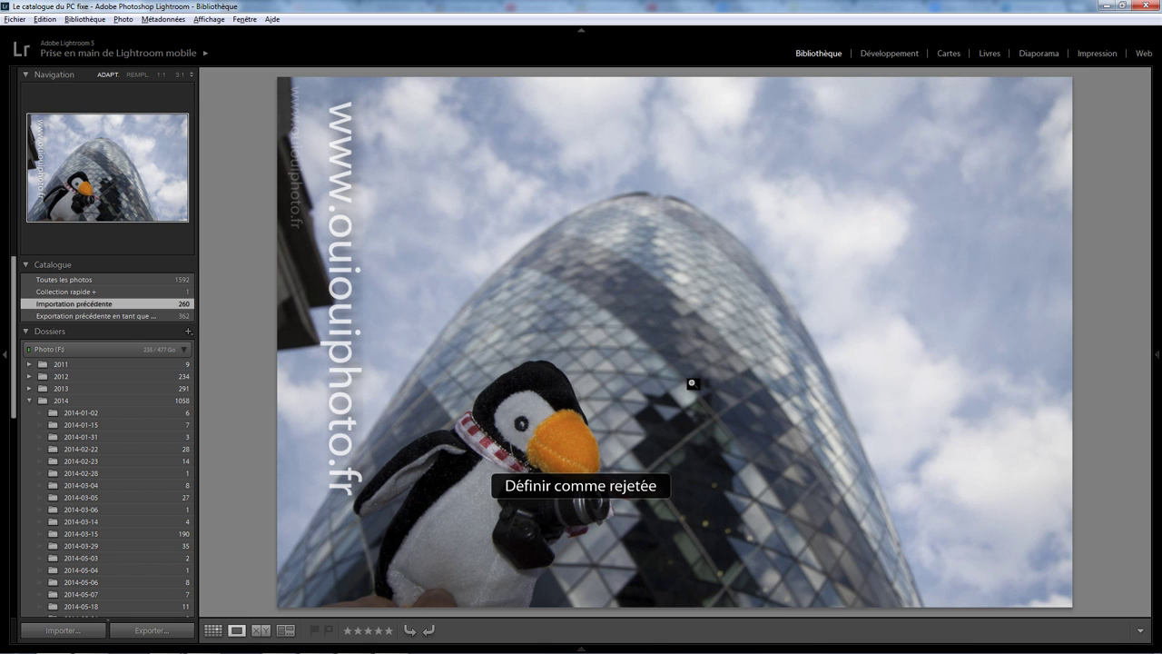
key(p)
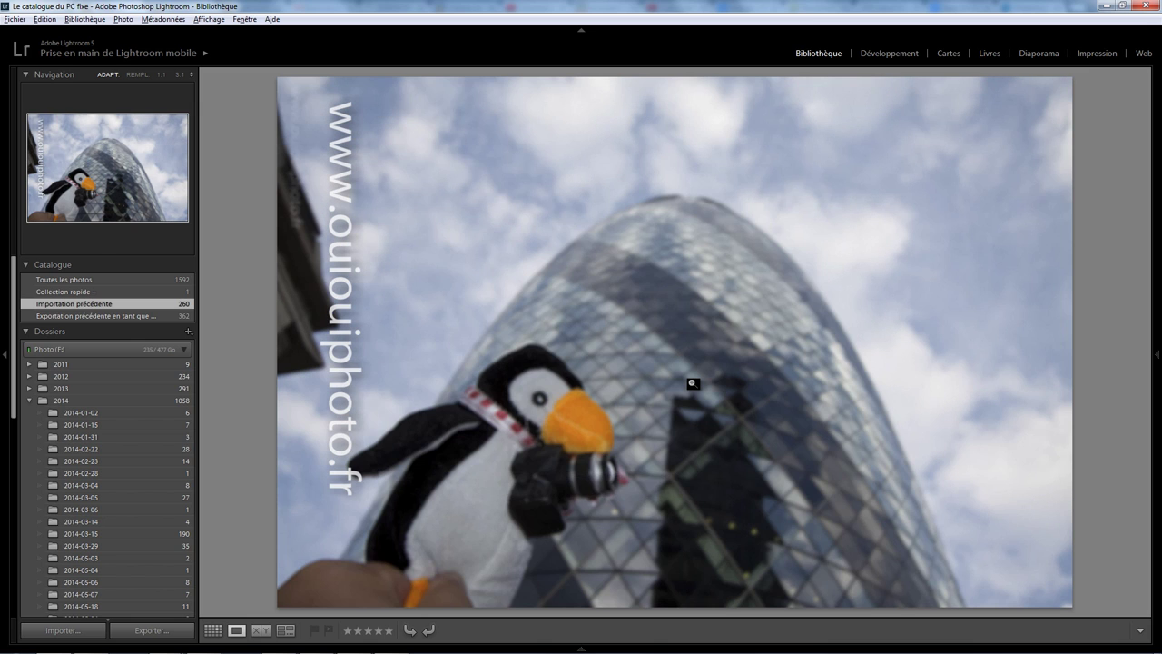
key(x)
key(p)
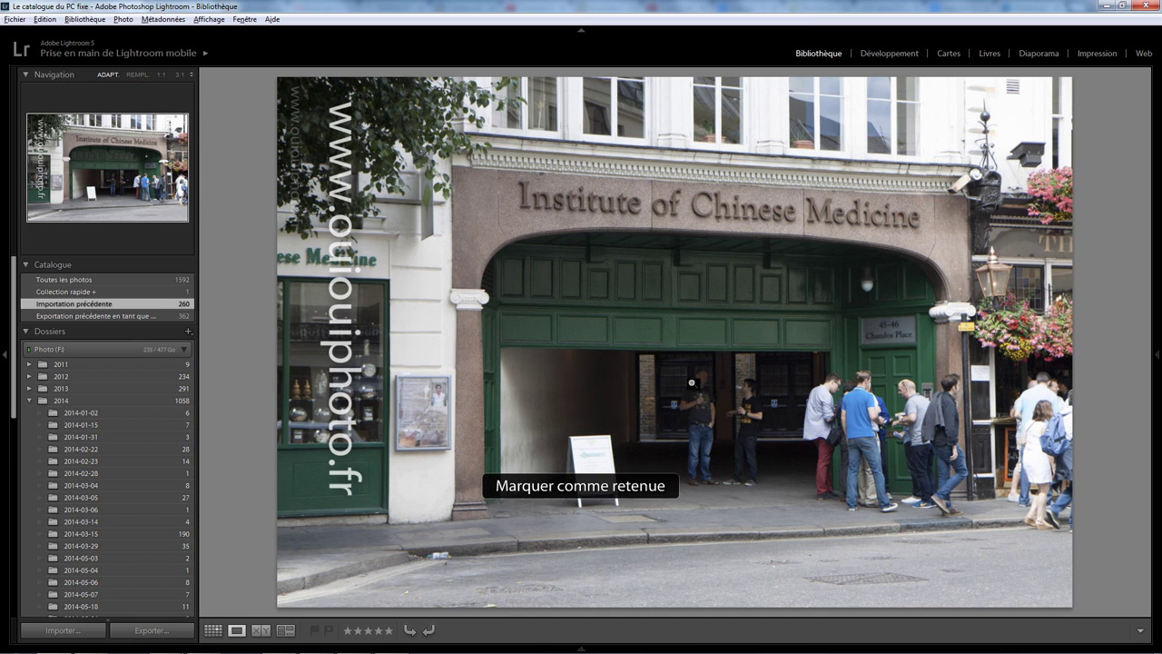
key(p)
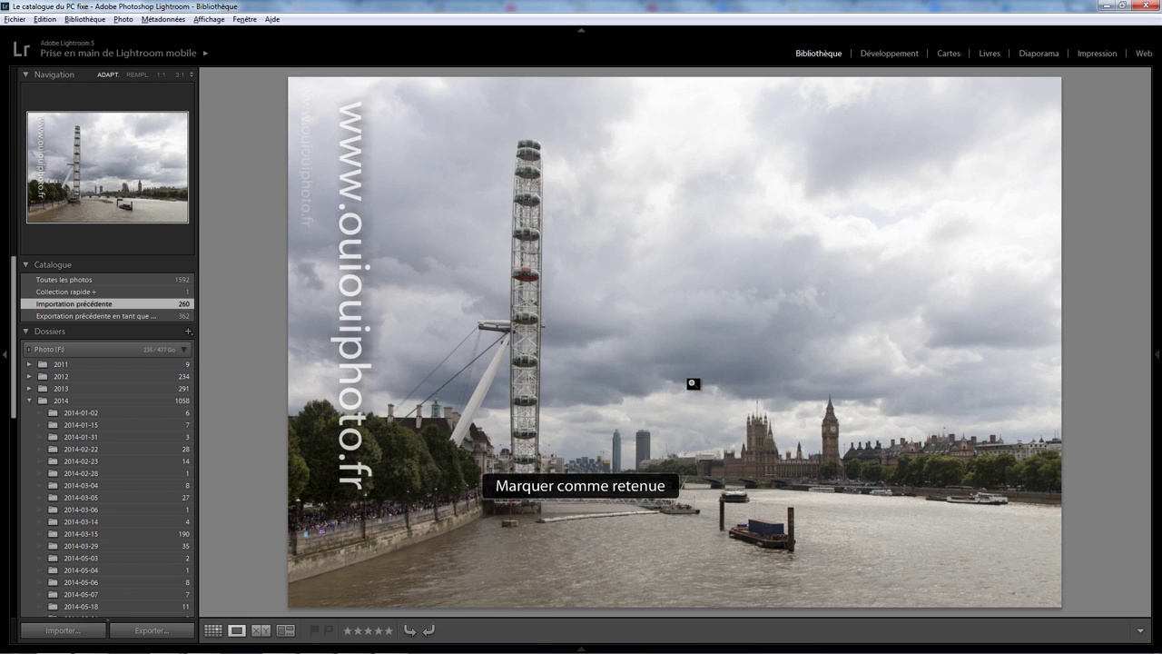
key(p)
key(p)
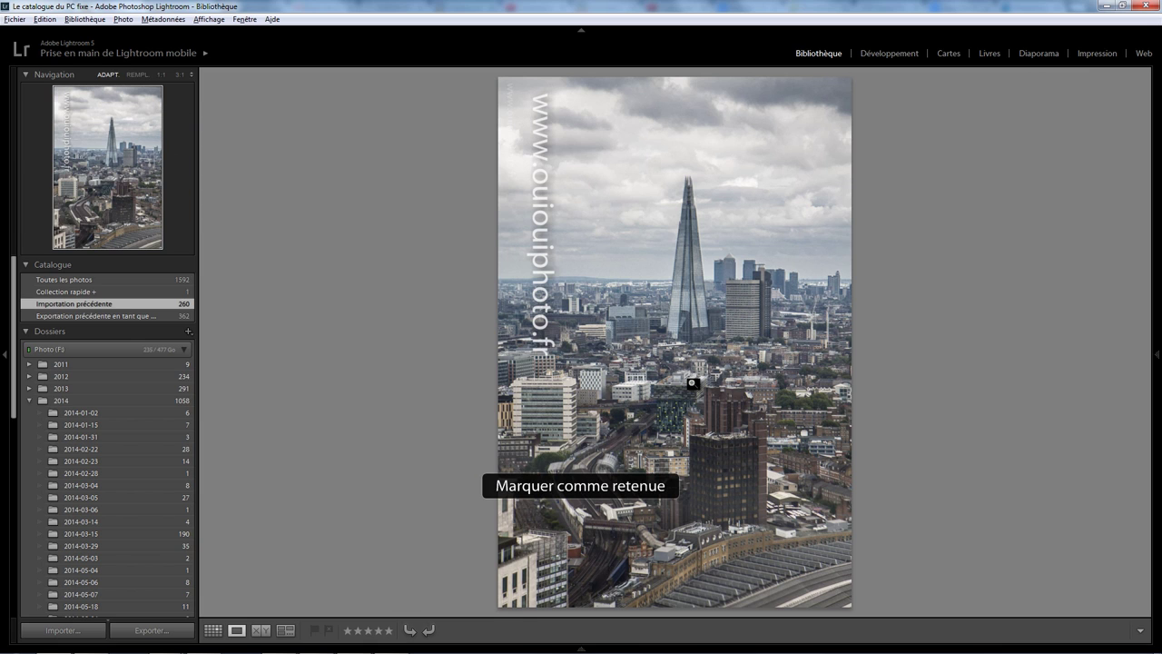
key(p)
key(p)
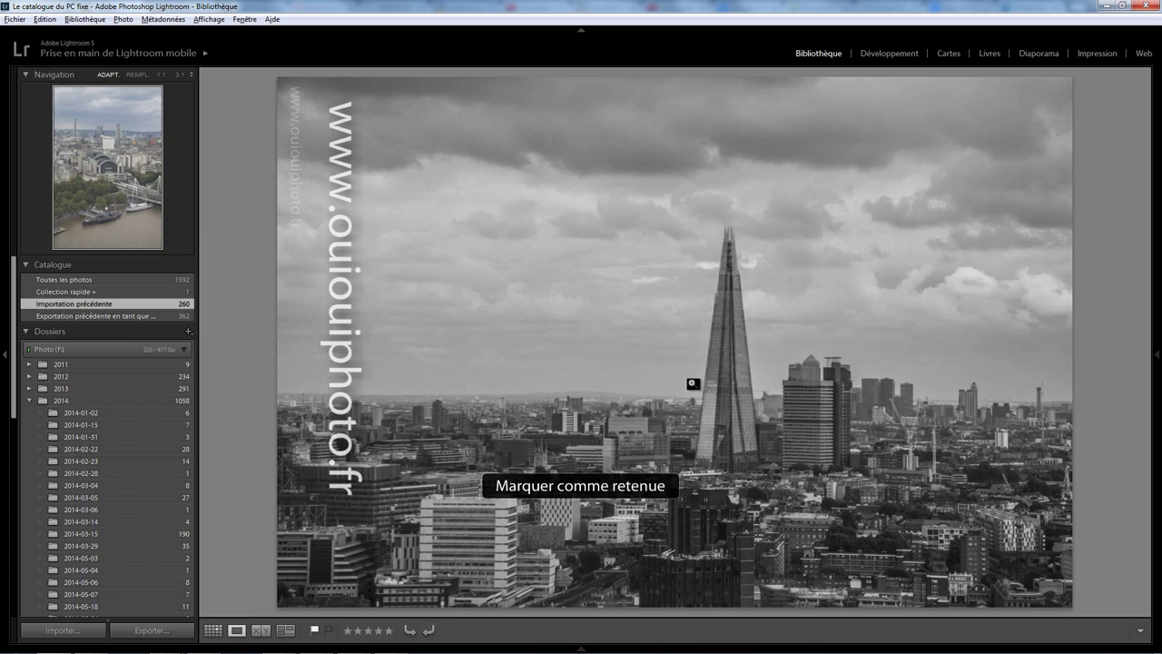
key(p)
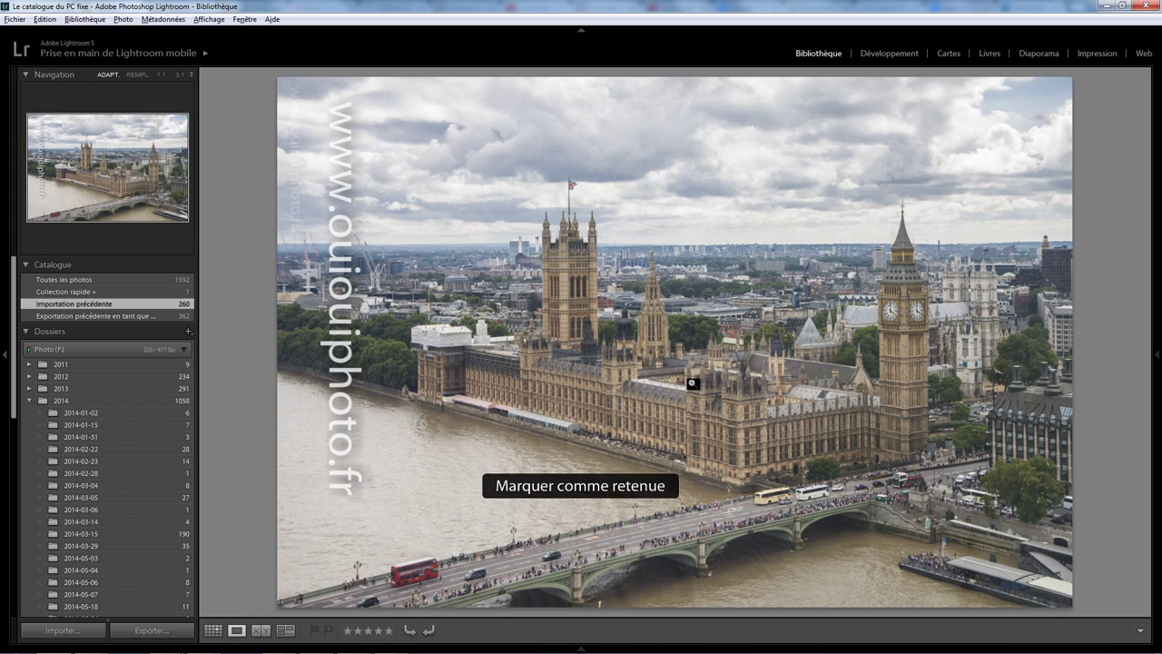
key(p)
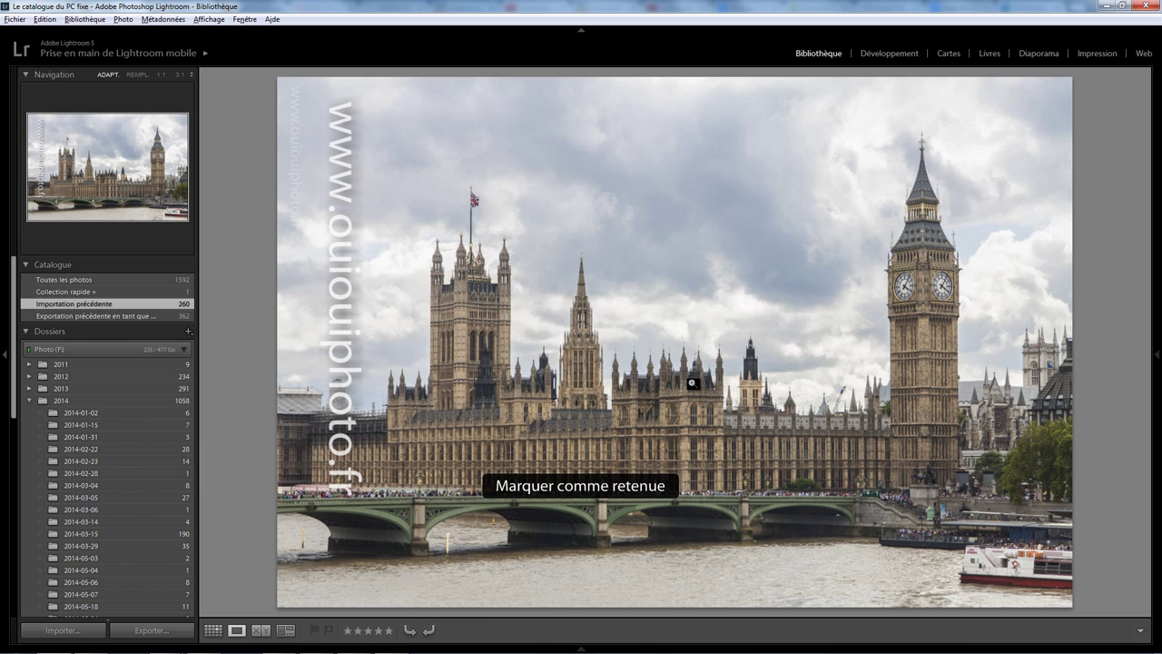
Pick the Westminster, townhouse, London School and museum court shots; reject the lion and glass-roof statue
key(p)
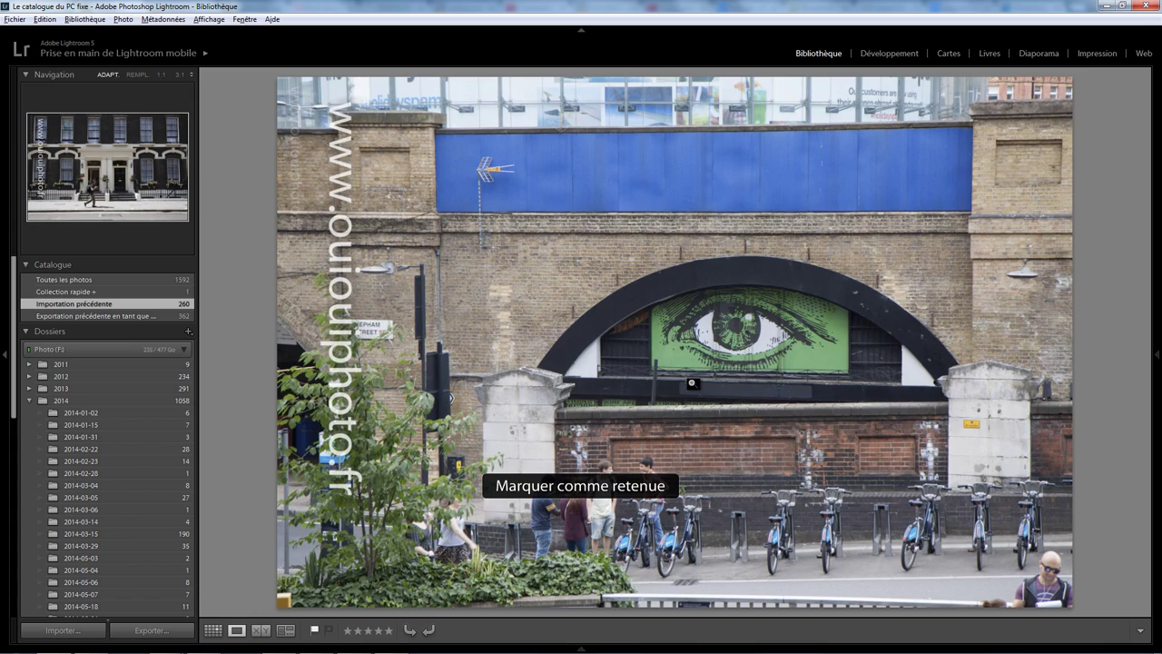
key(p)
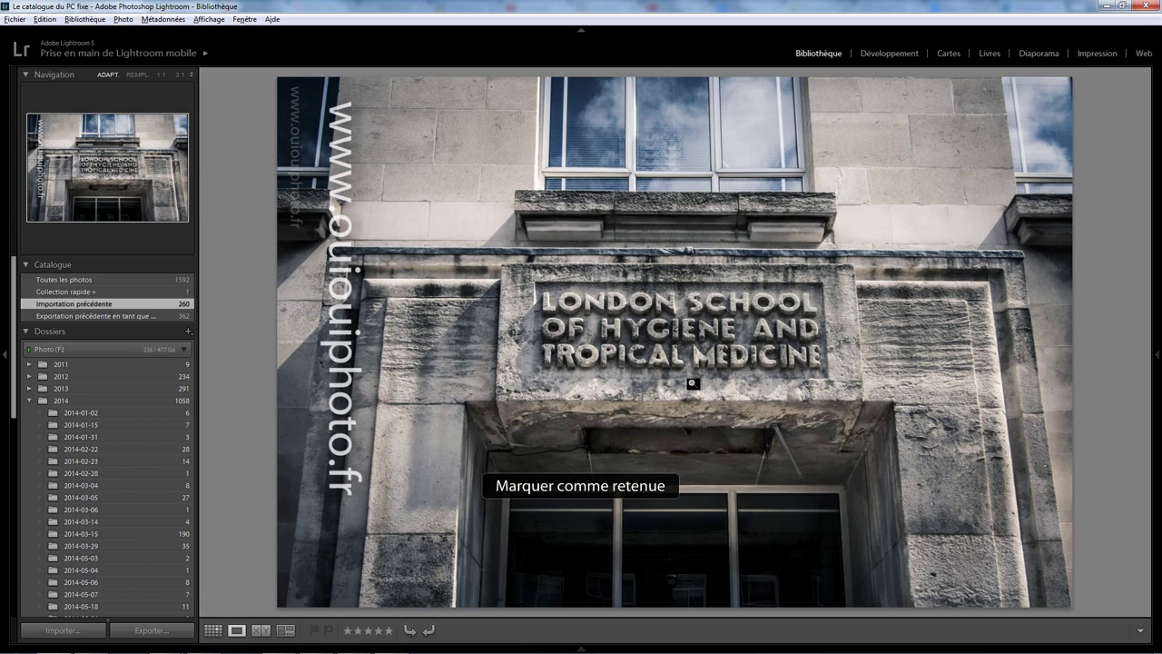
key(p)
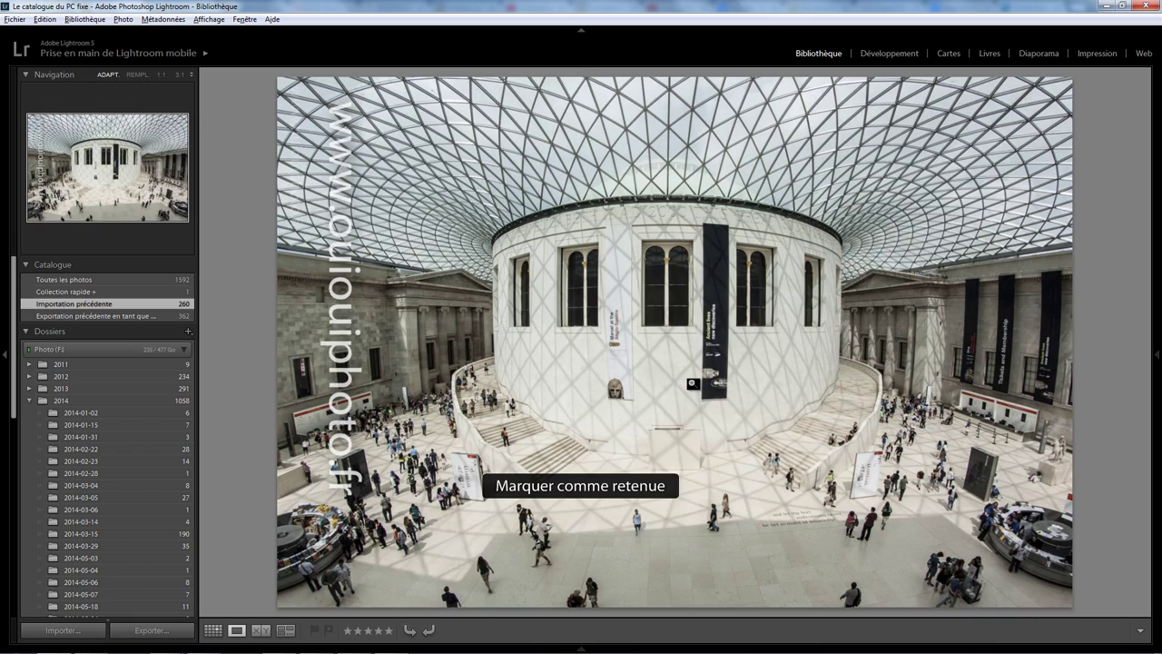
key(p)
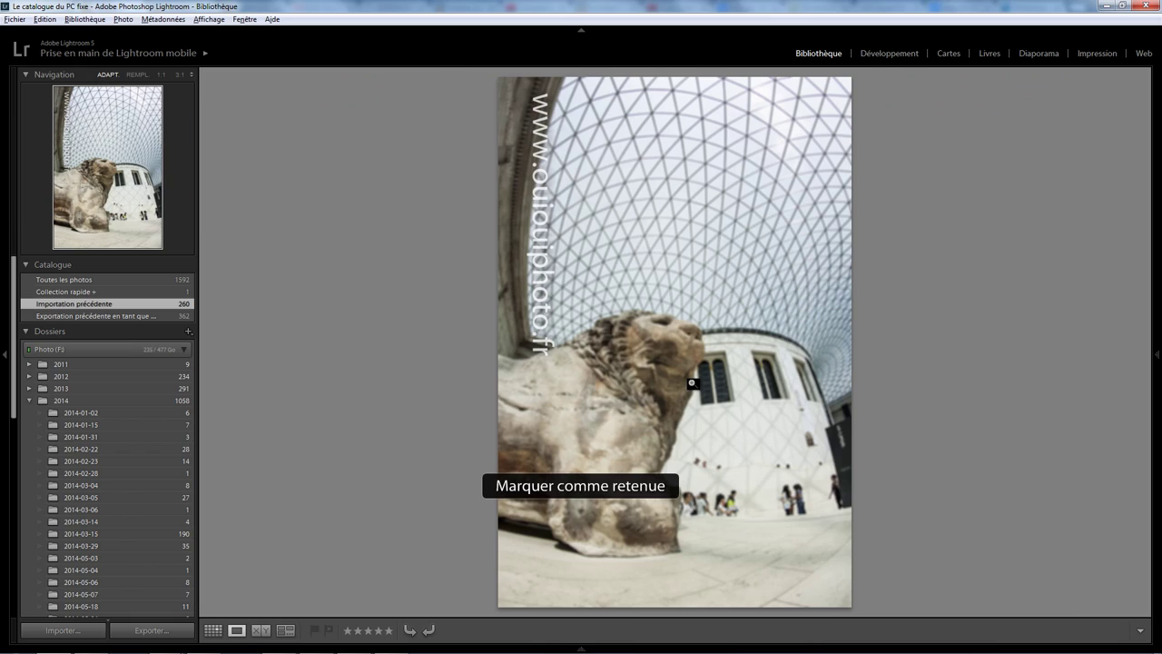
key(x)
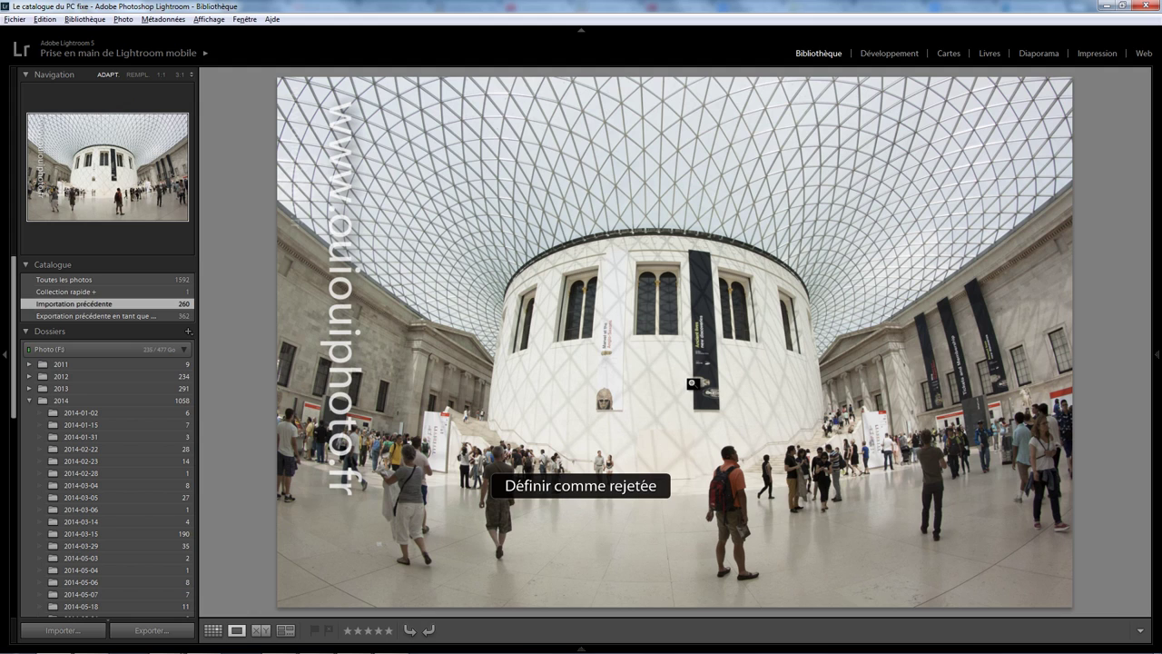
key(p)
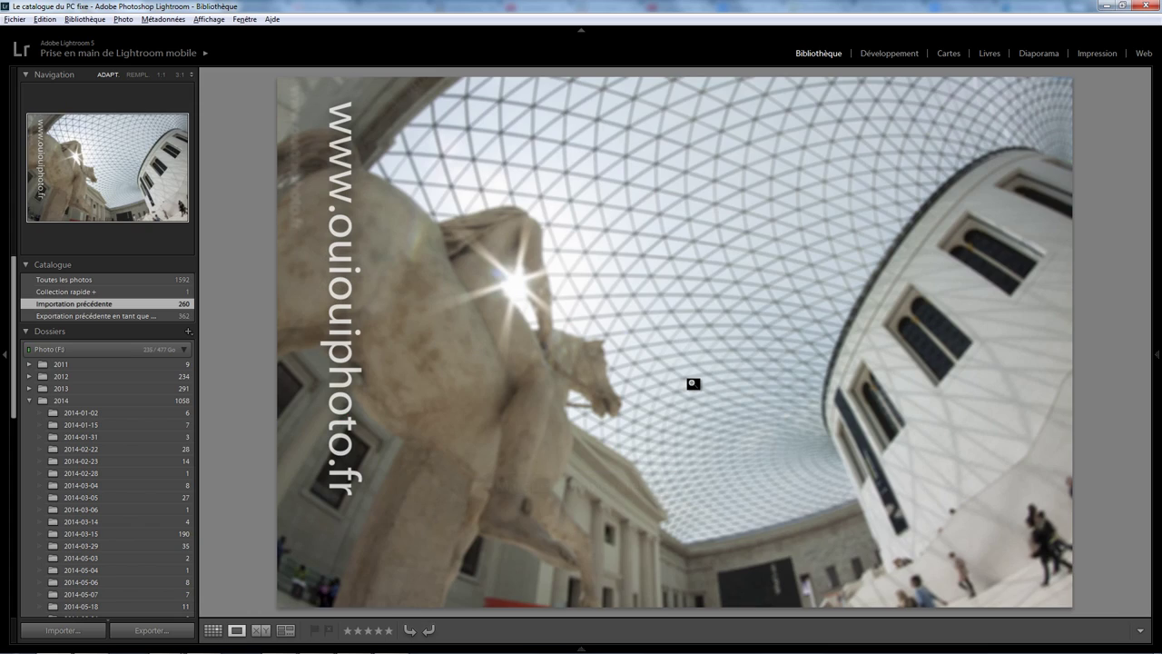
key(x)
key(p)
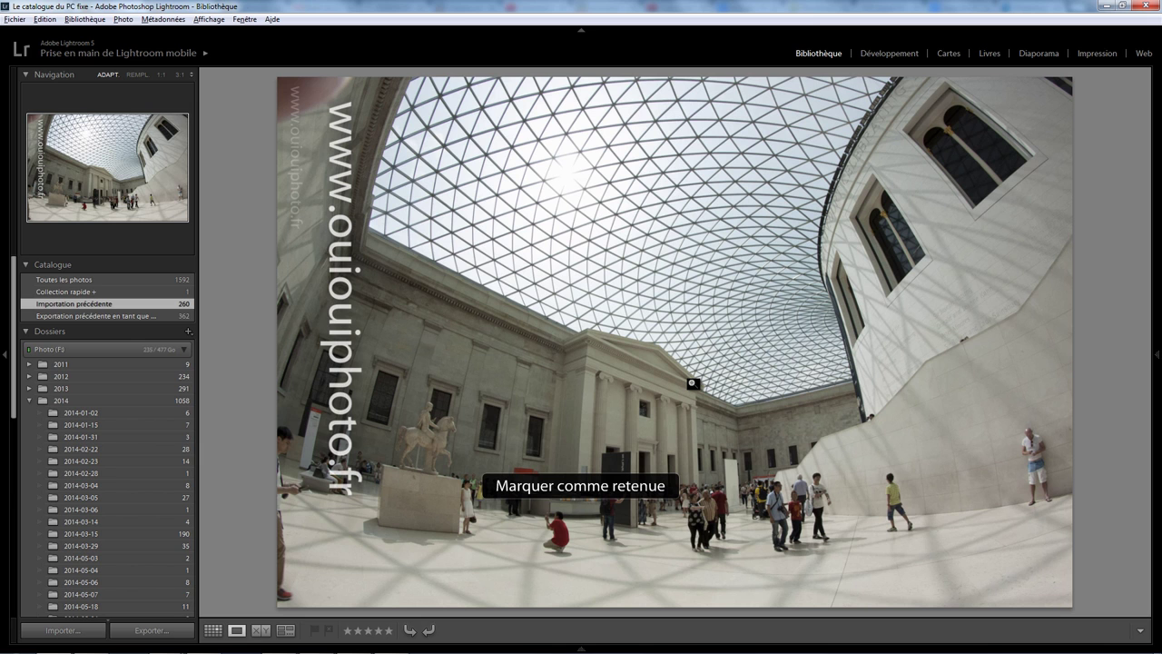
Pick the museum court, facade, dome, pharaoh head and inscription shots; reject the winged bull and pharaoh statue
key(p)
key(p)
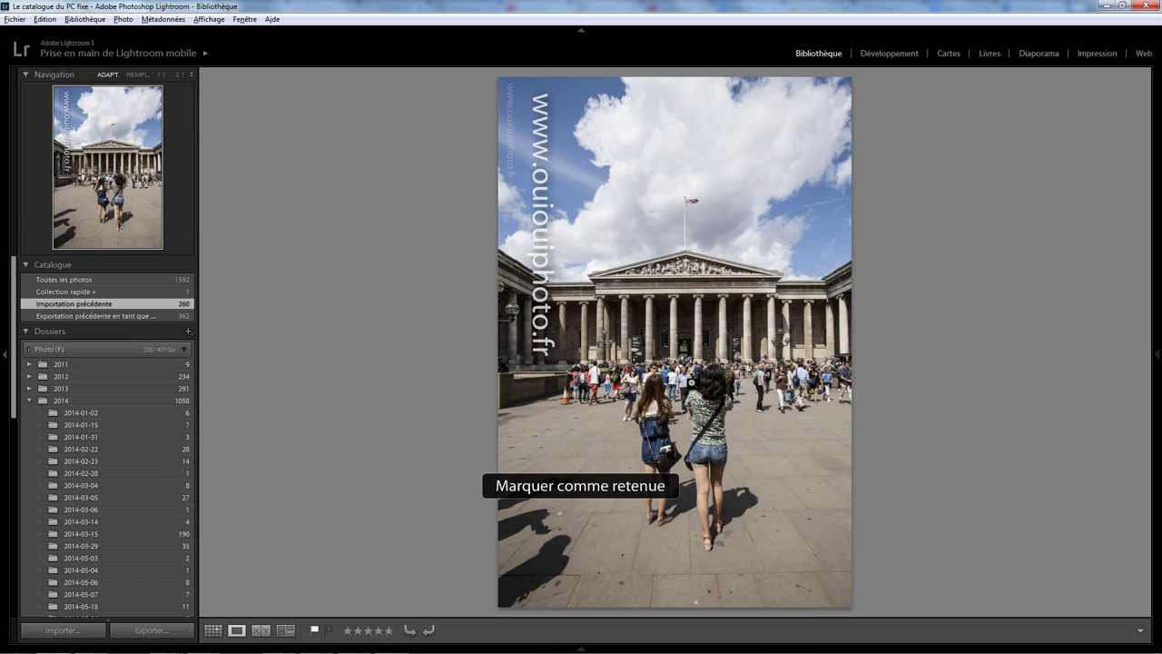
key(p)
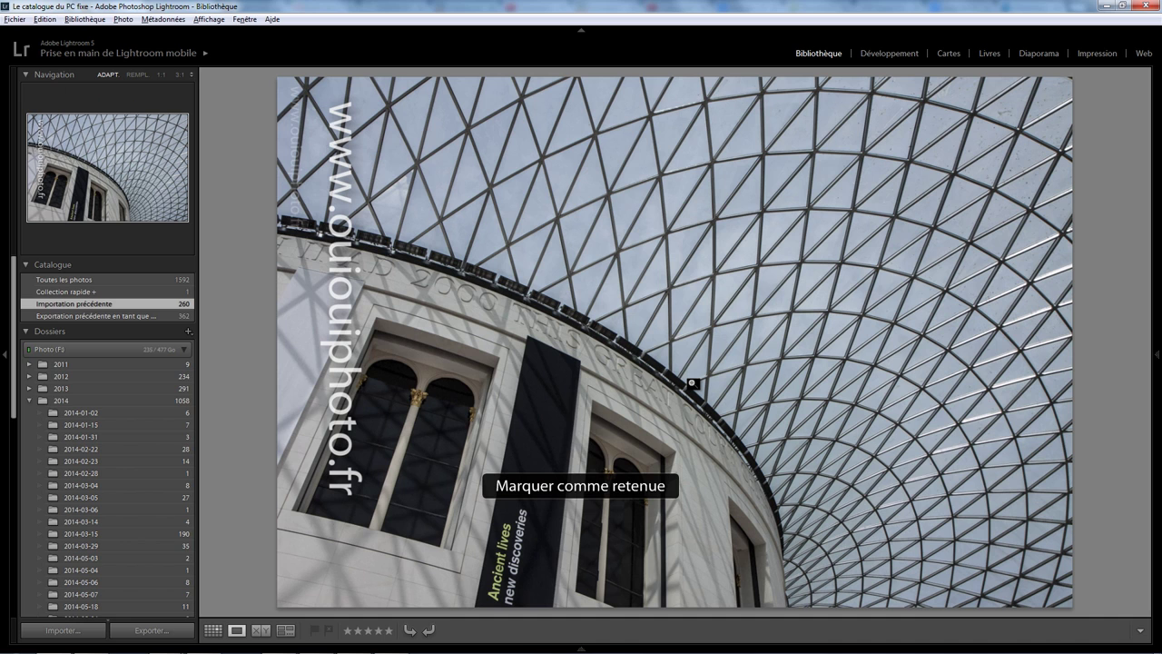
key(p)
key(p)
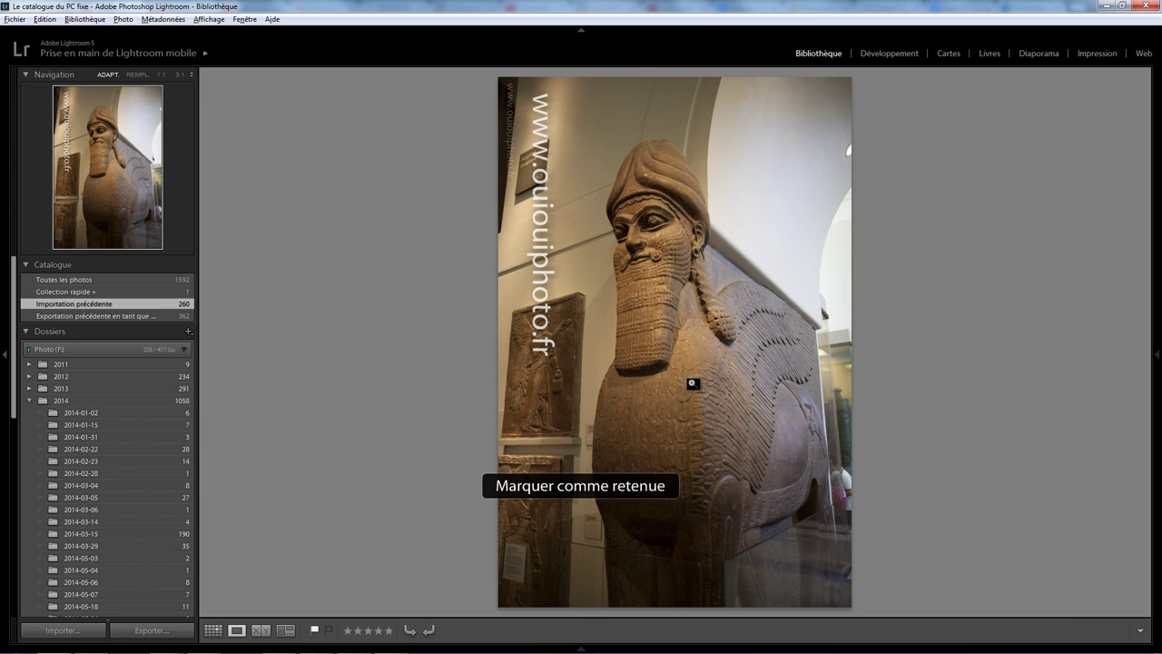
key(x)
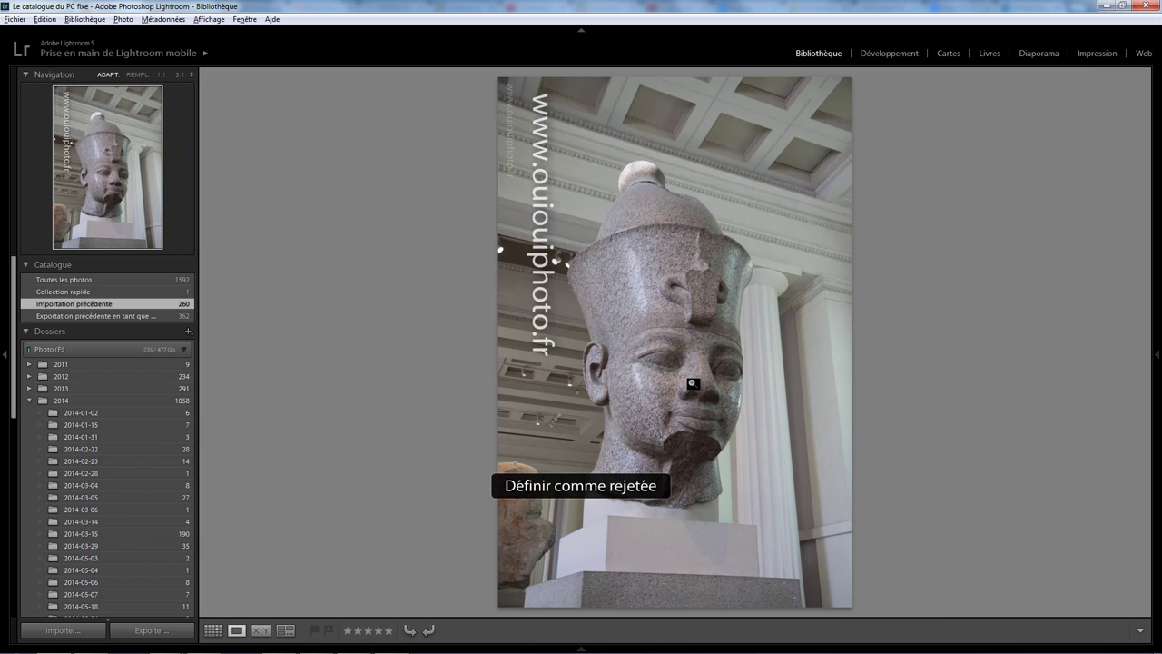
key(p)
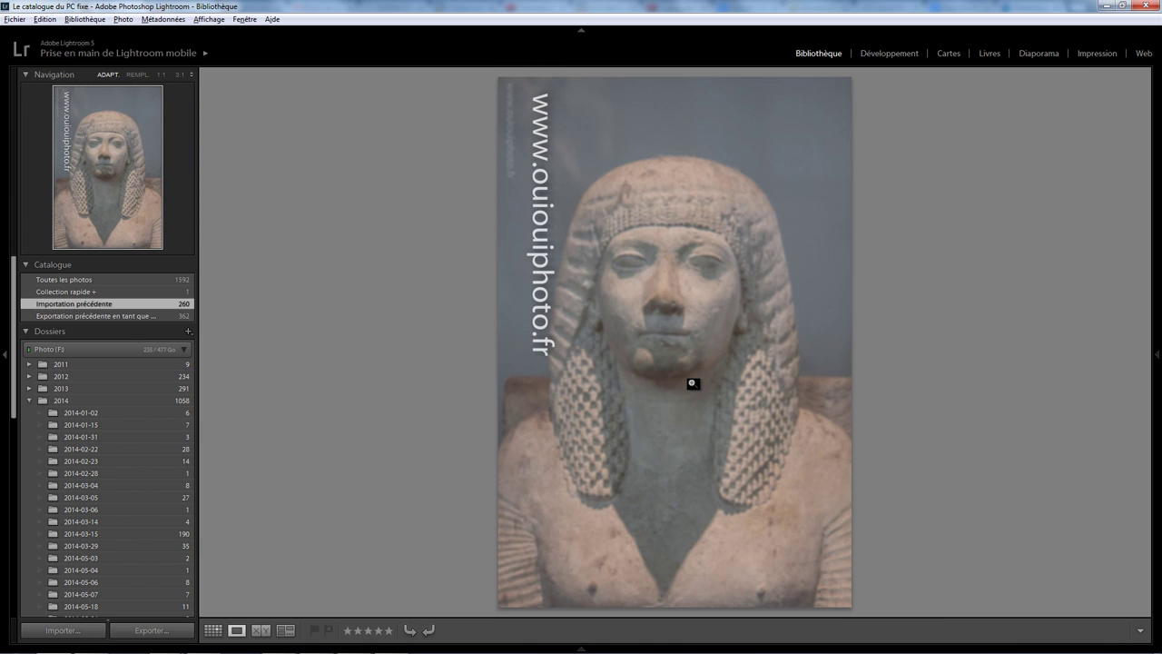
key(x)
key(p)
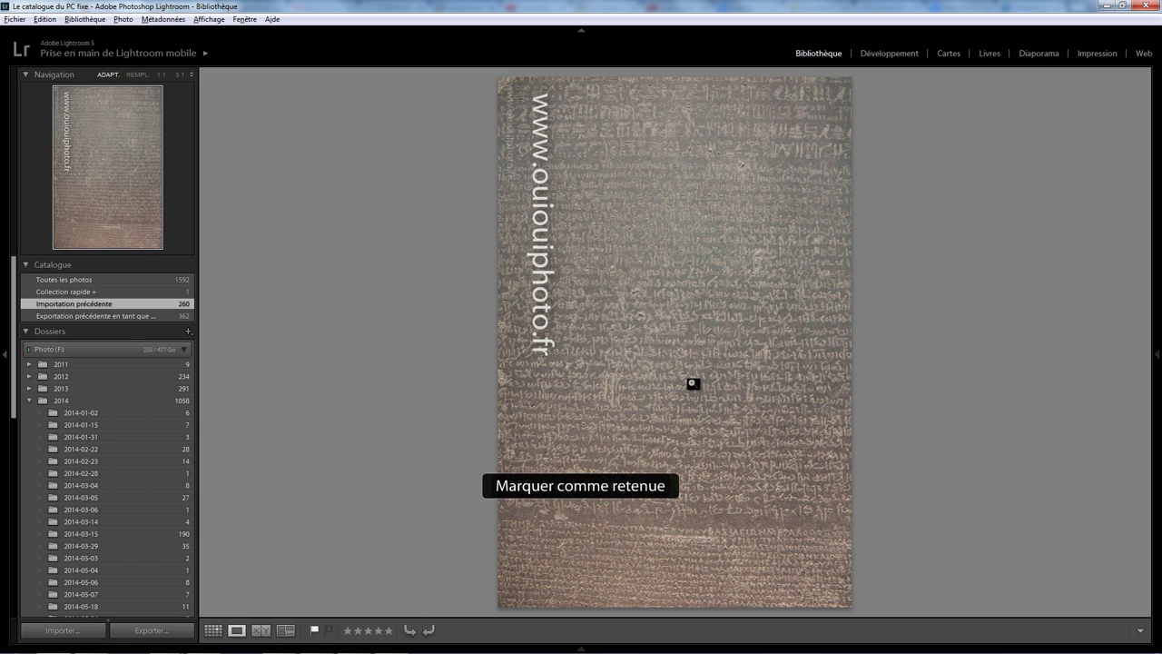
key(p)
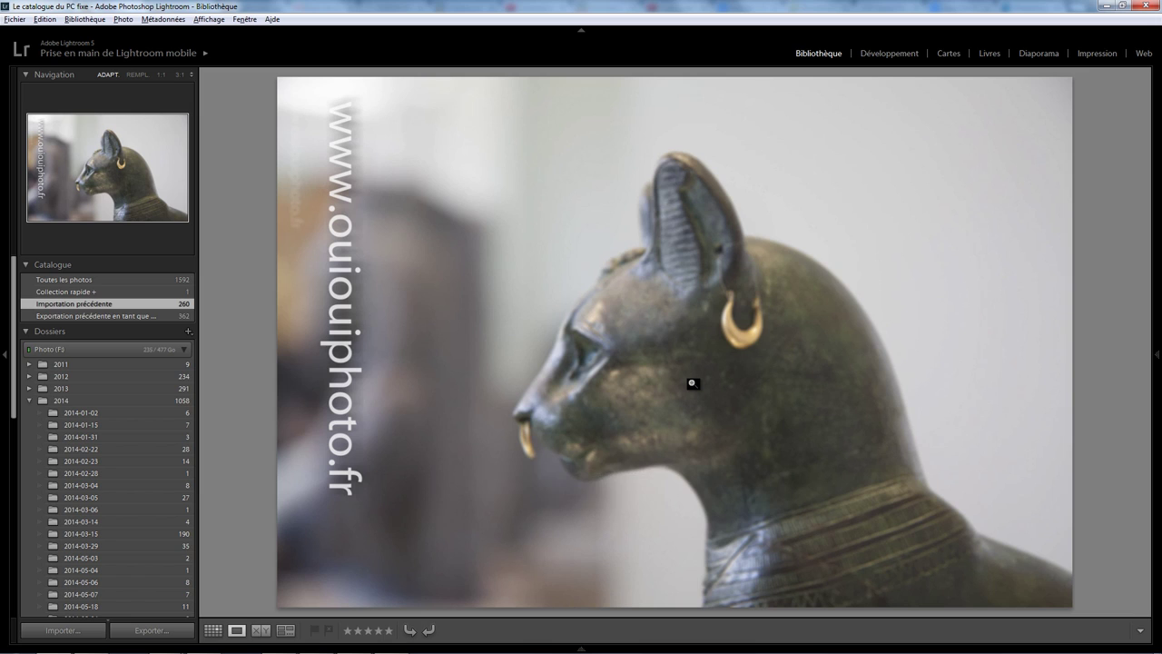
Pick the cat and bird statue photos, rejecting the close-up and blurry cat shots
key(x)
key(p)
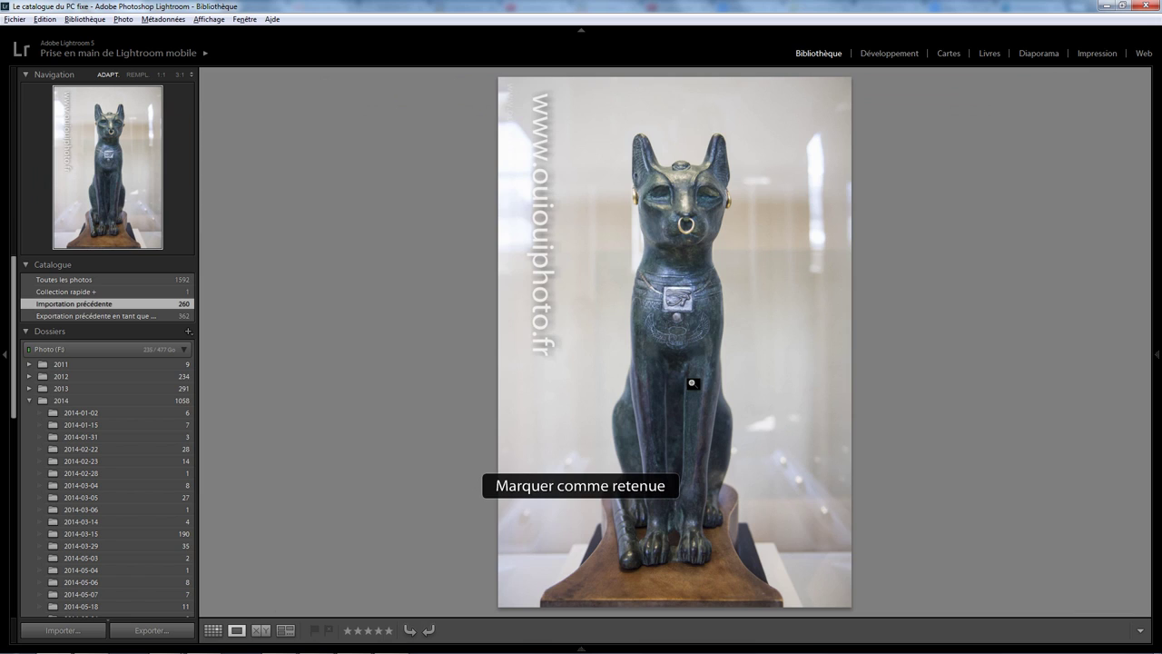
key(p)
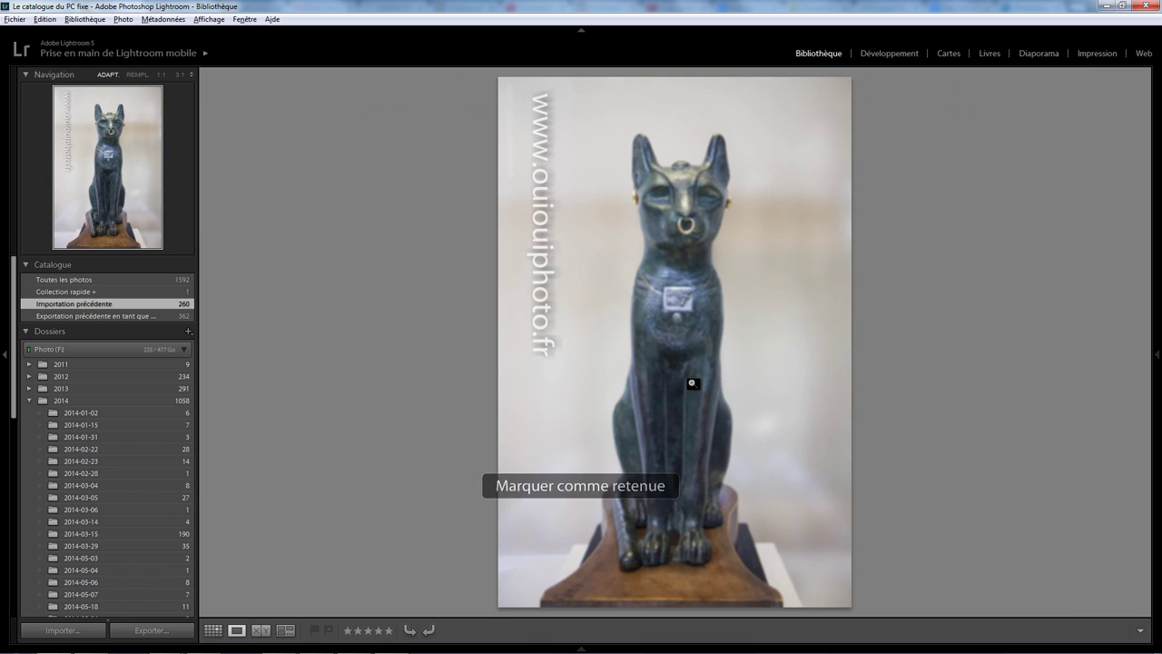
key(x)
key(p)
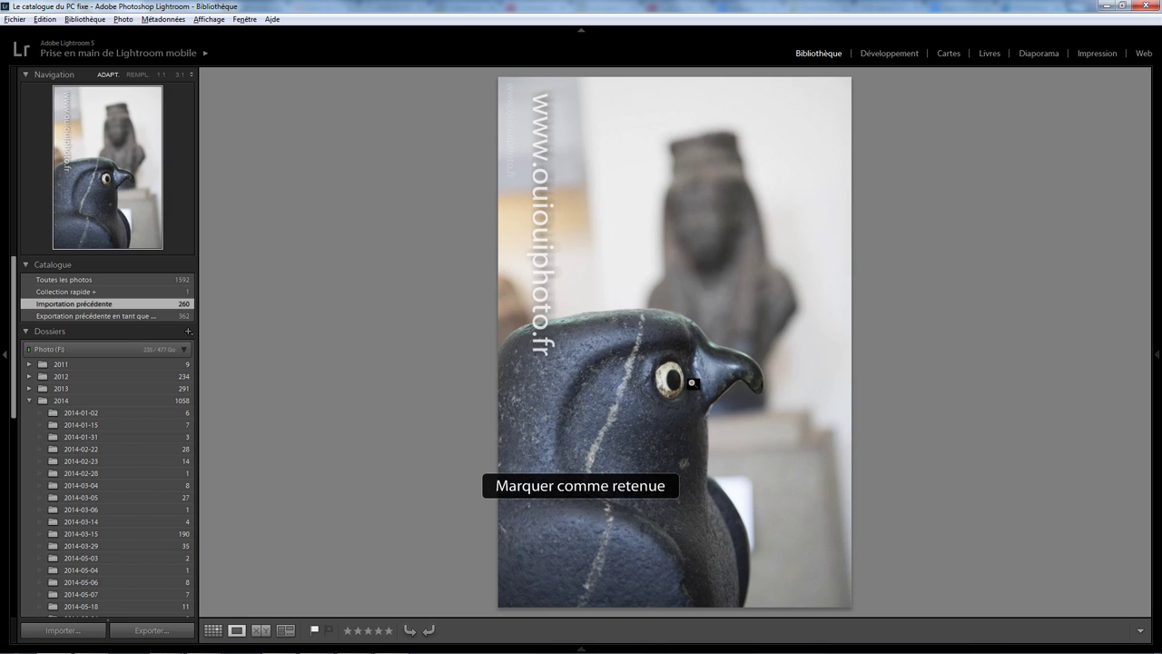
key(p)
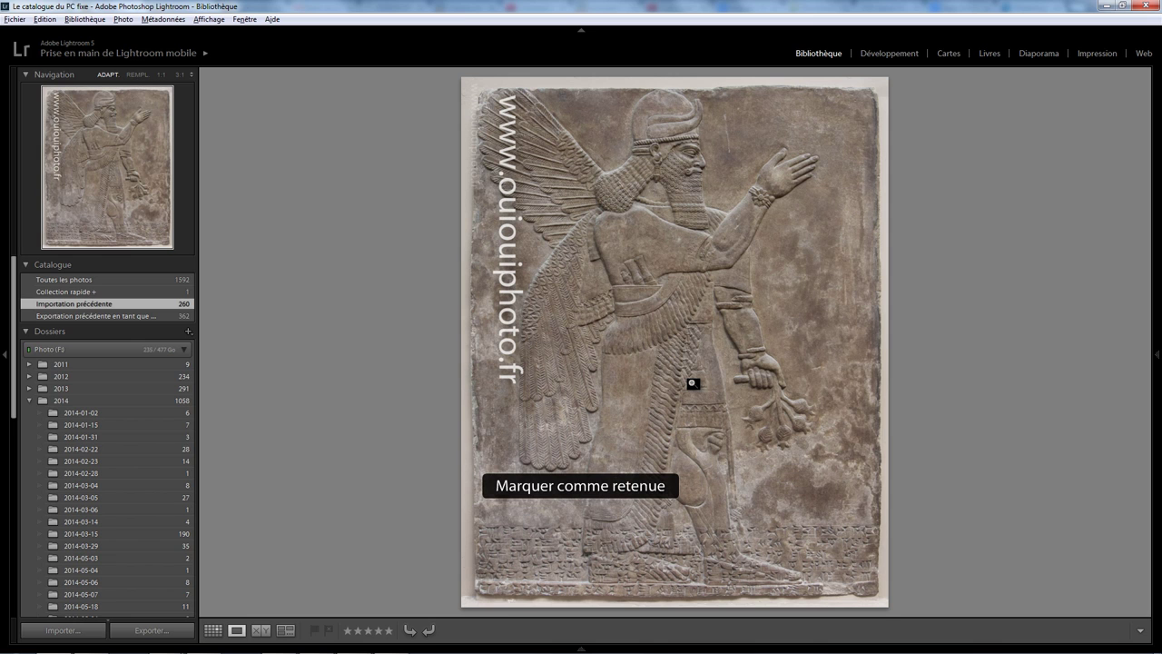
Pick the winged, lion, archer and chariot relief photos; reject the blurry sacred-tree relief
key(p)
key(p)
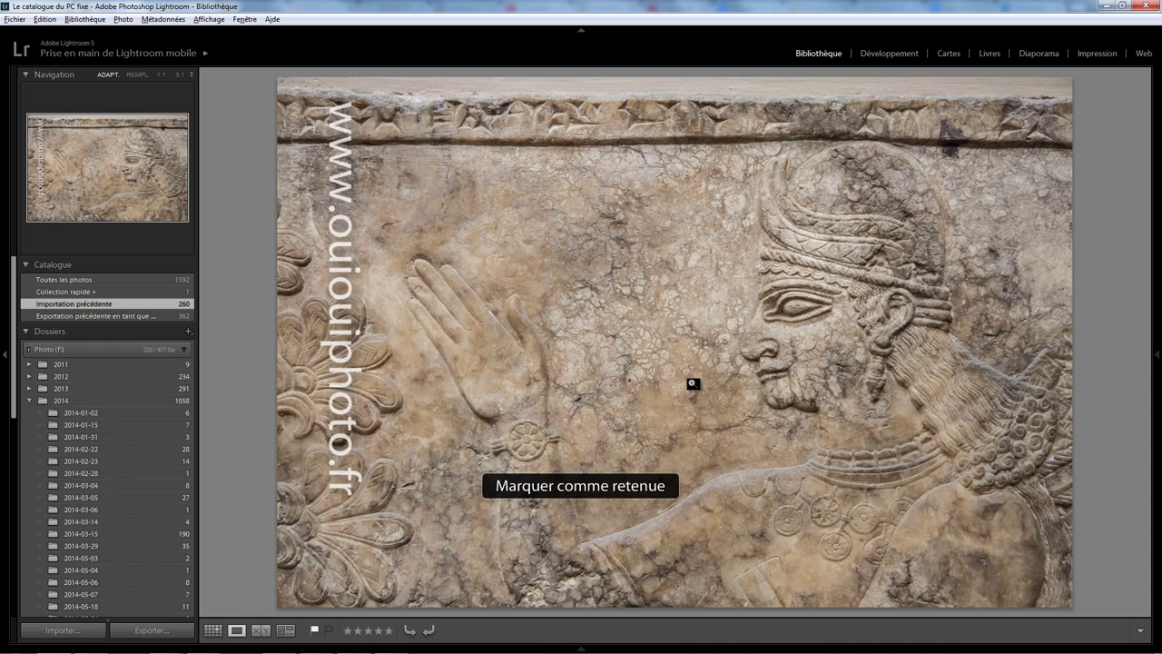
key(p)
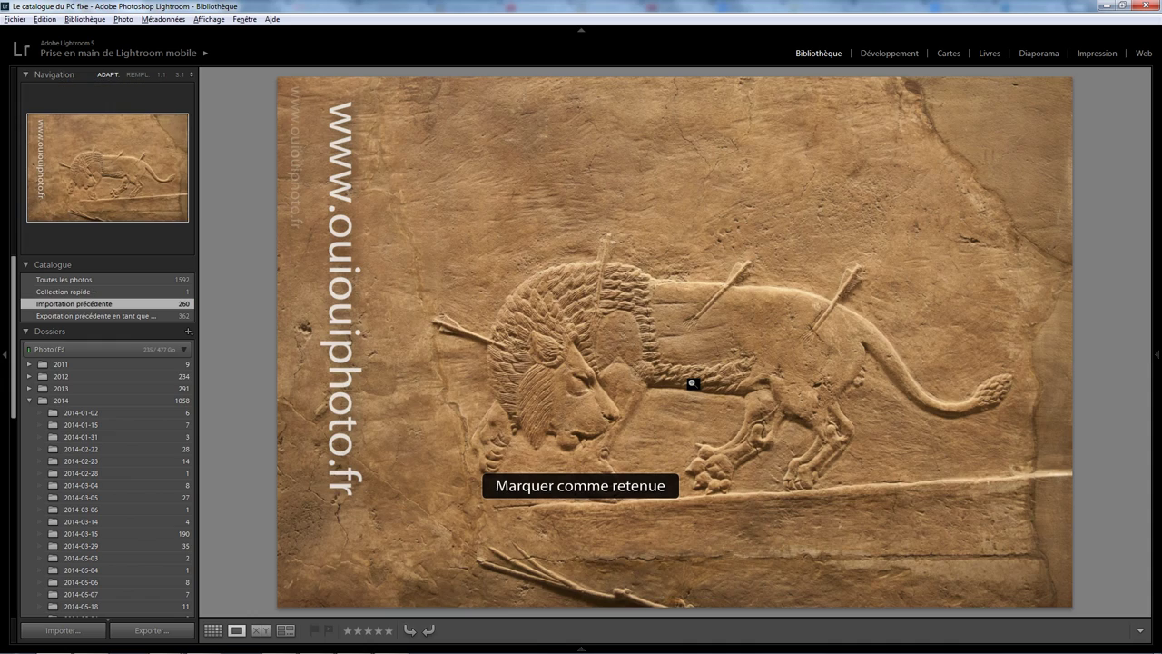
key(p)
key(p)
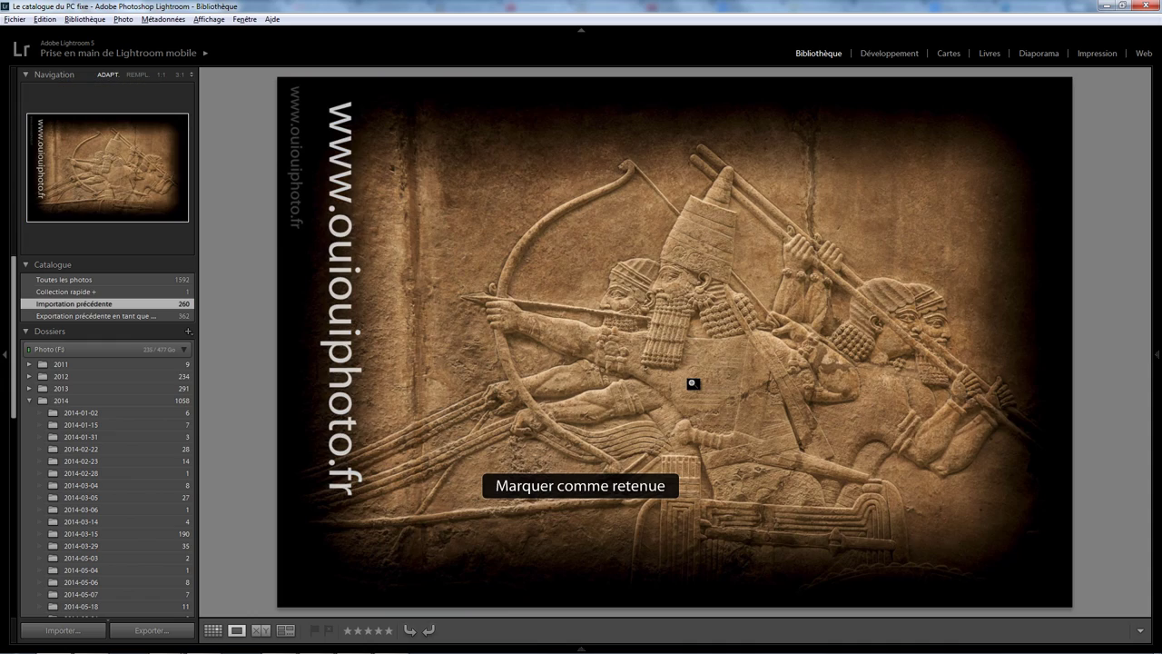
key(p)
key(p)
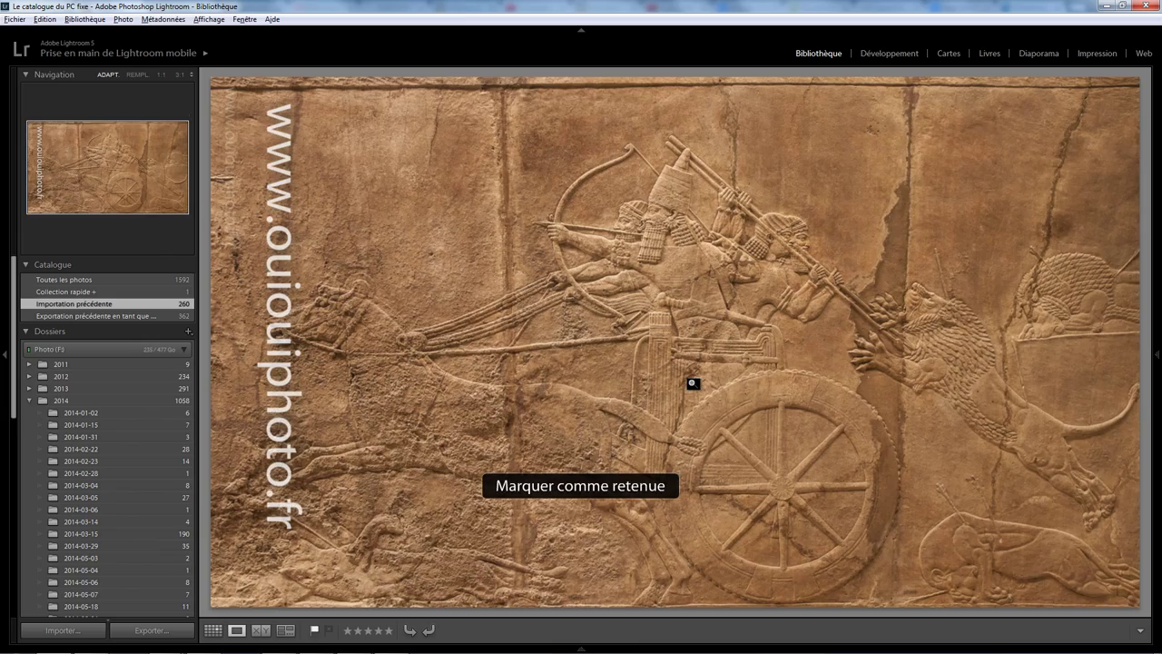
key(p)
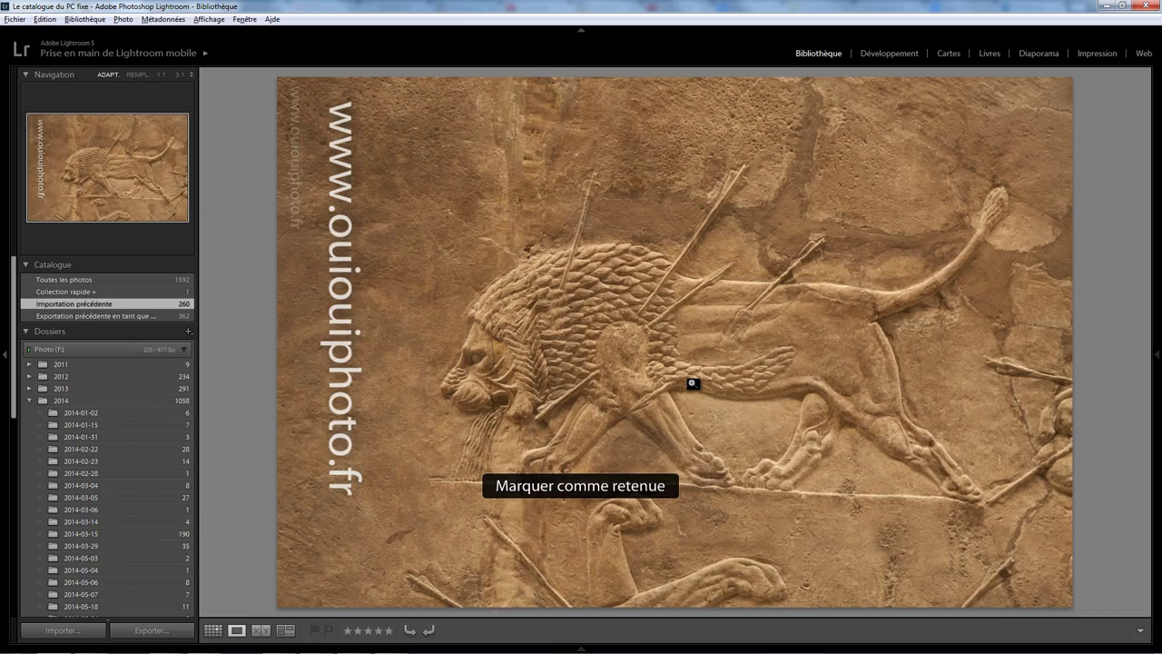
key(p)
key(p)
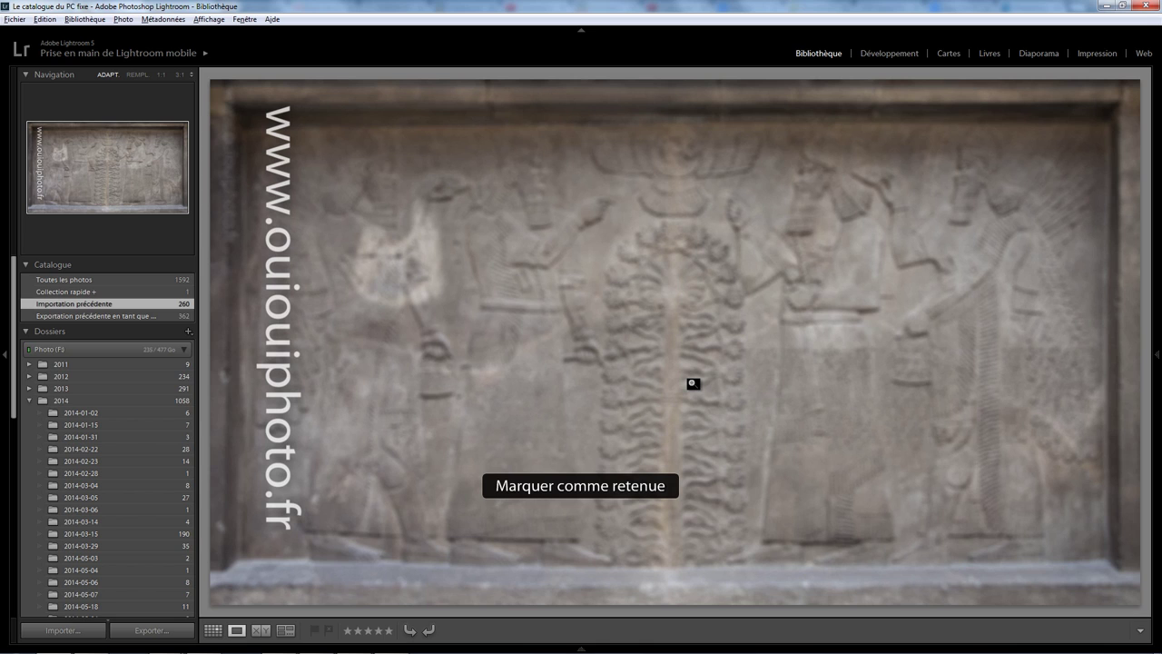
key(x)
Pick the pharaoh bust, stone head, pharaoh, standing and cat statues; reject the blurry painted bust
key(p)
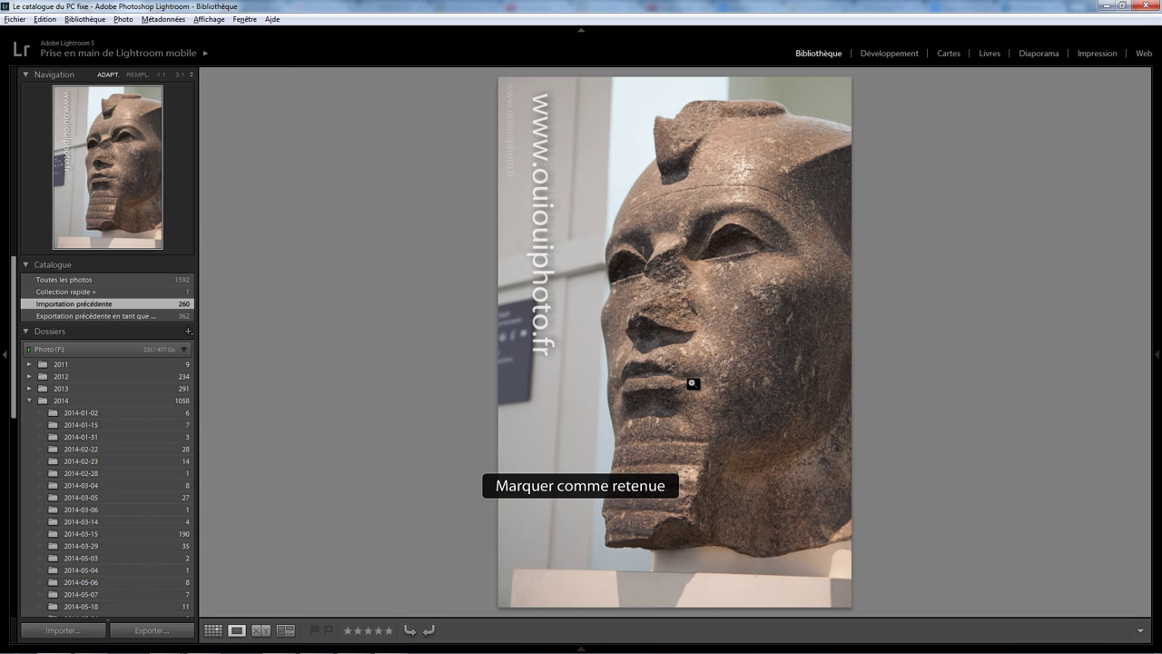
key(p)
key(p)
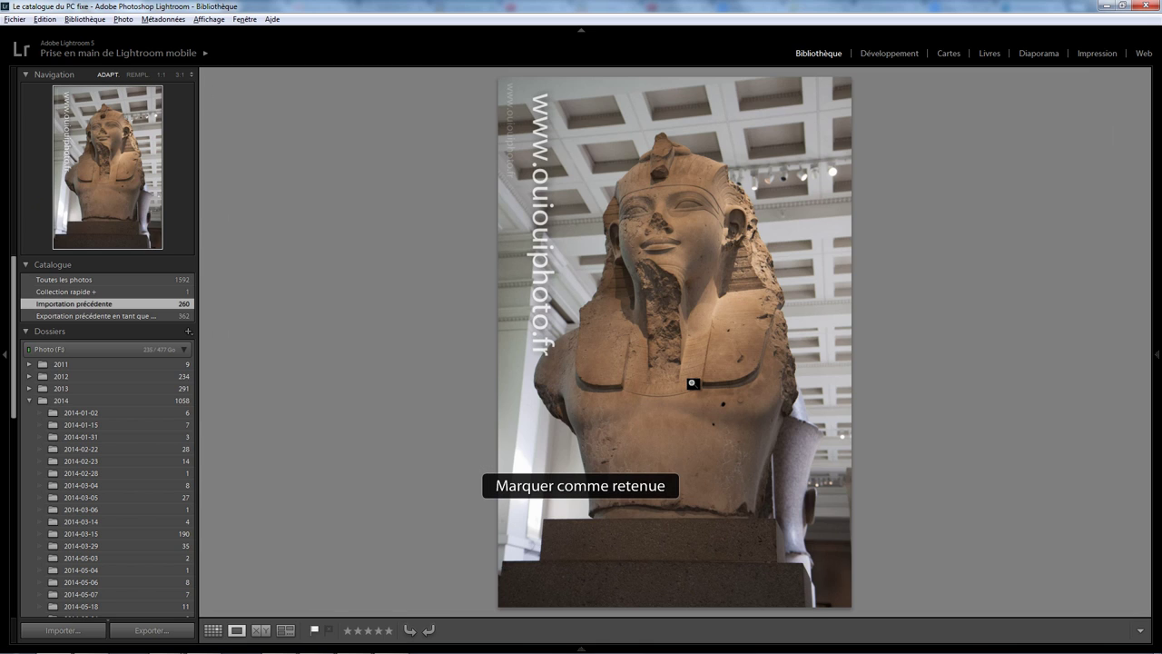
key(p)
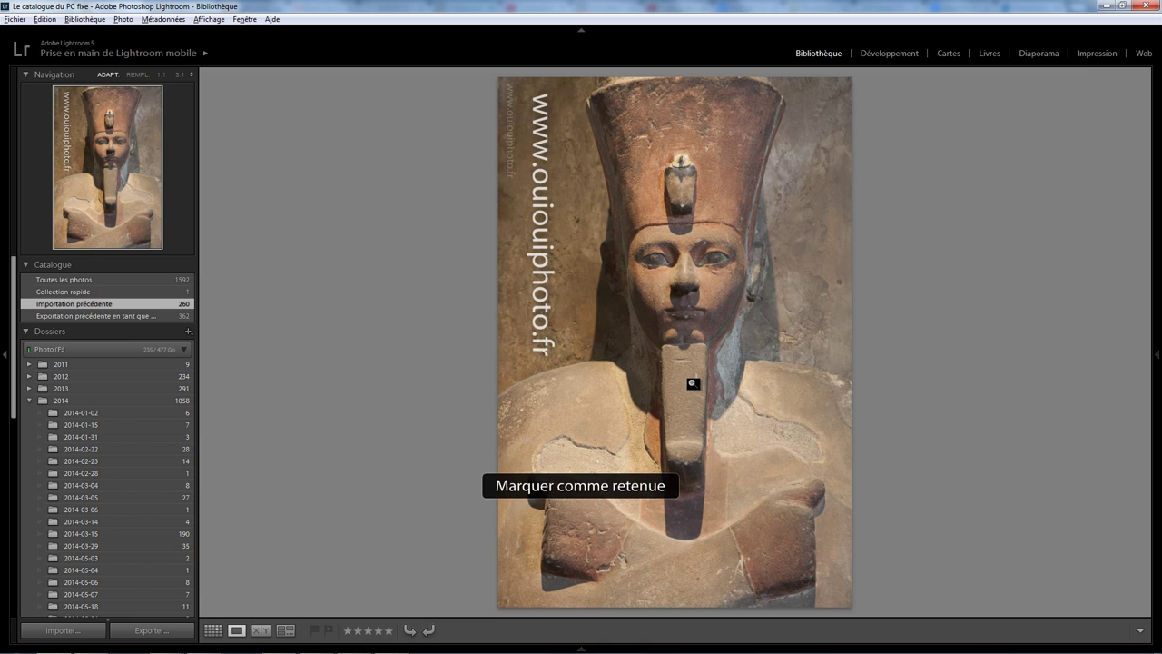
key(p)
key(p)
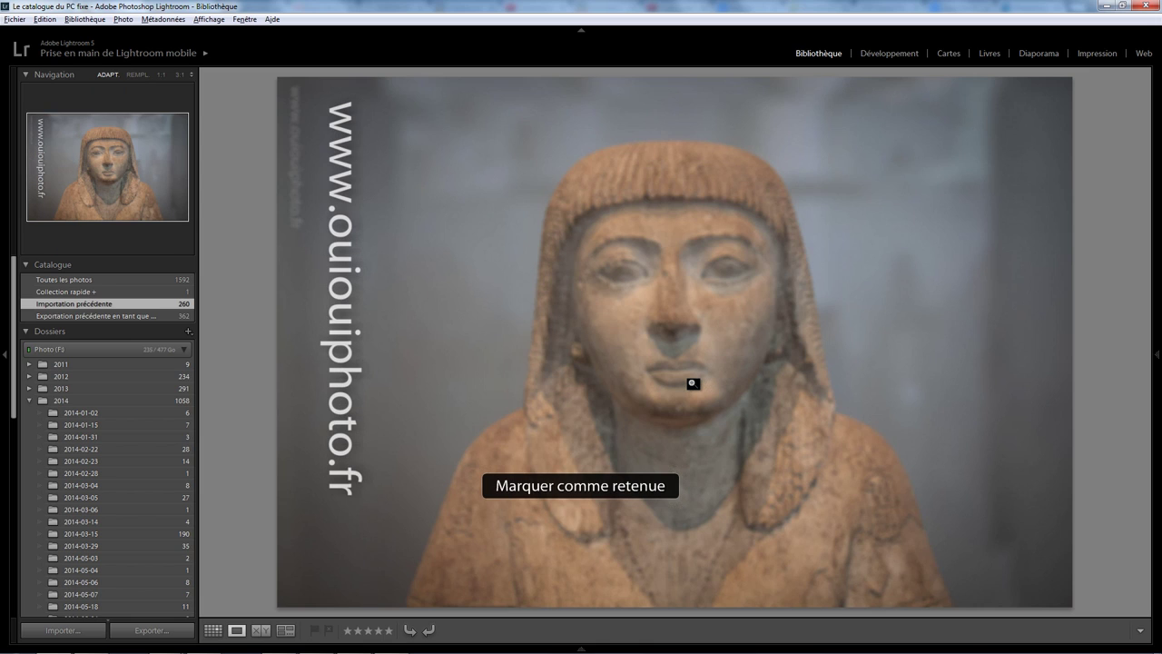
key(x)
key(p)
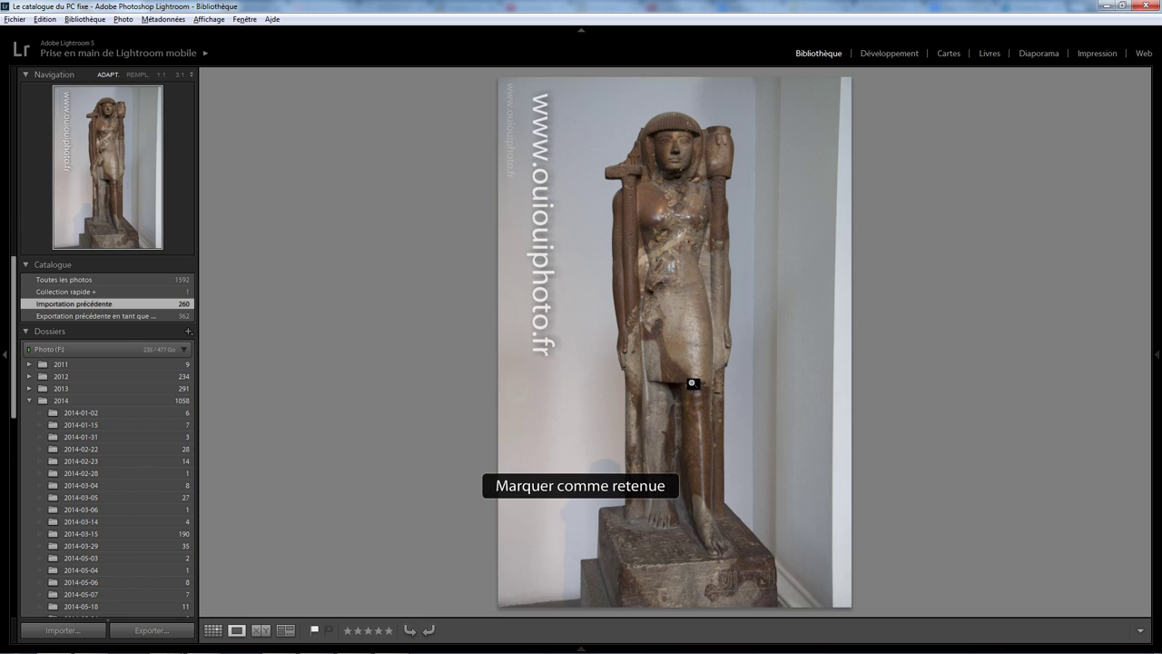
key(p)
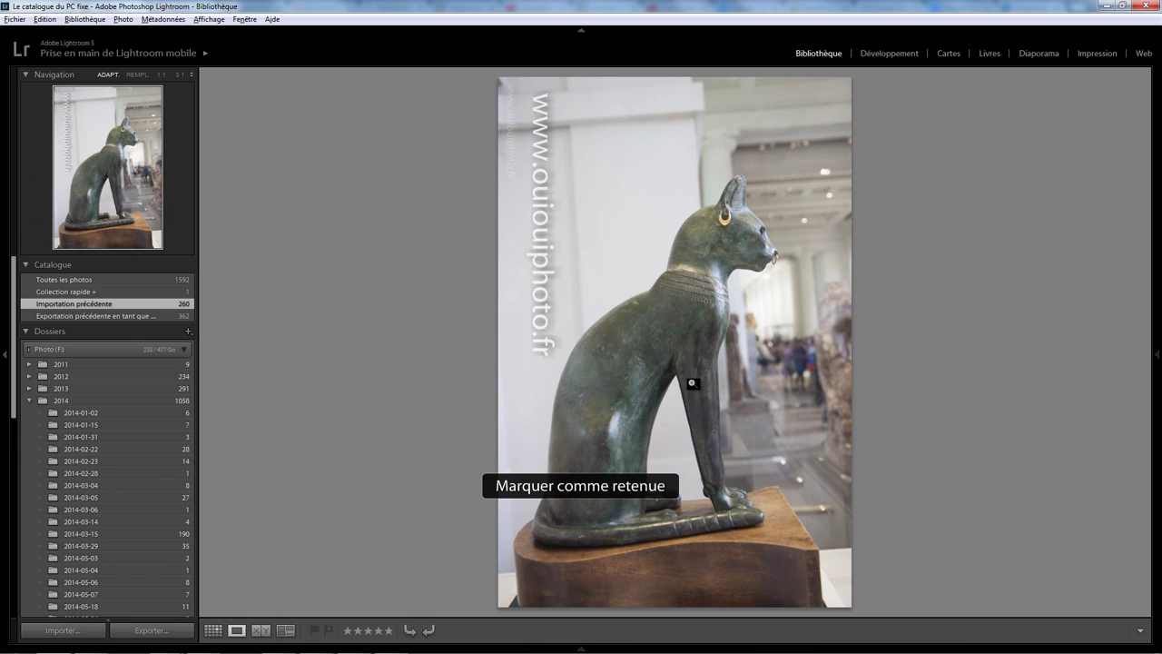
key(p)
key(p)
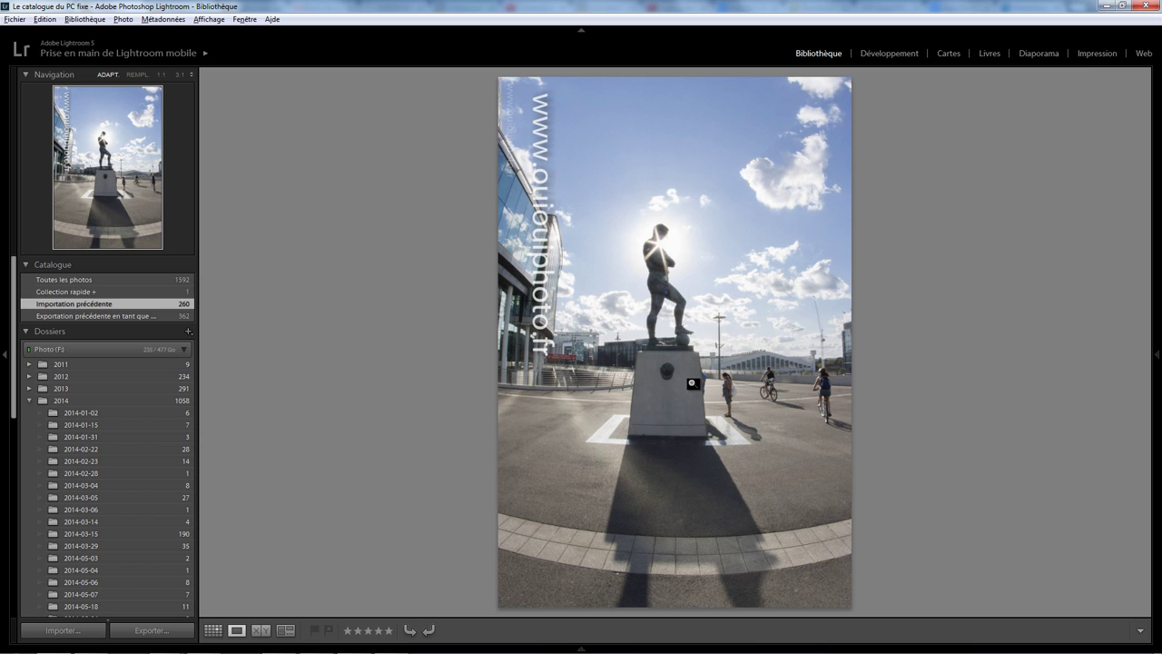
Pick the statue shots, changing the backlit one from reject to pick, and cull the Wembley stadium photos
key(p)
key(x)
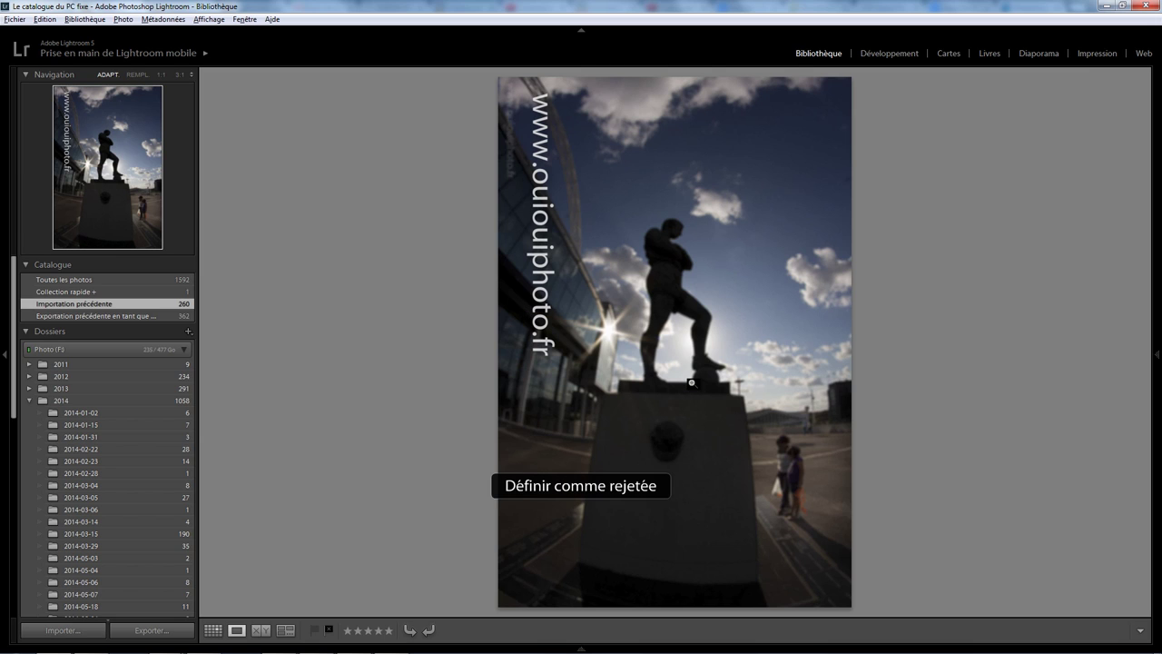
key(Left)
key(p)
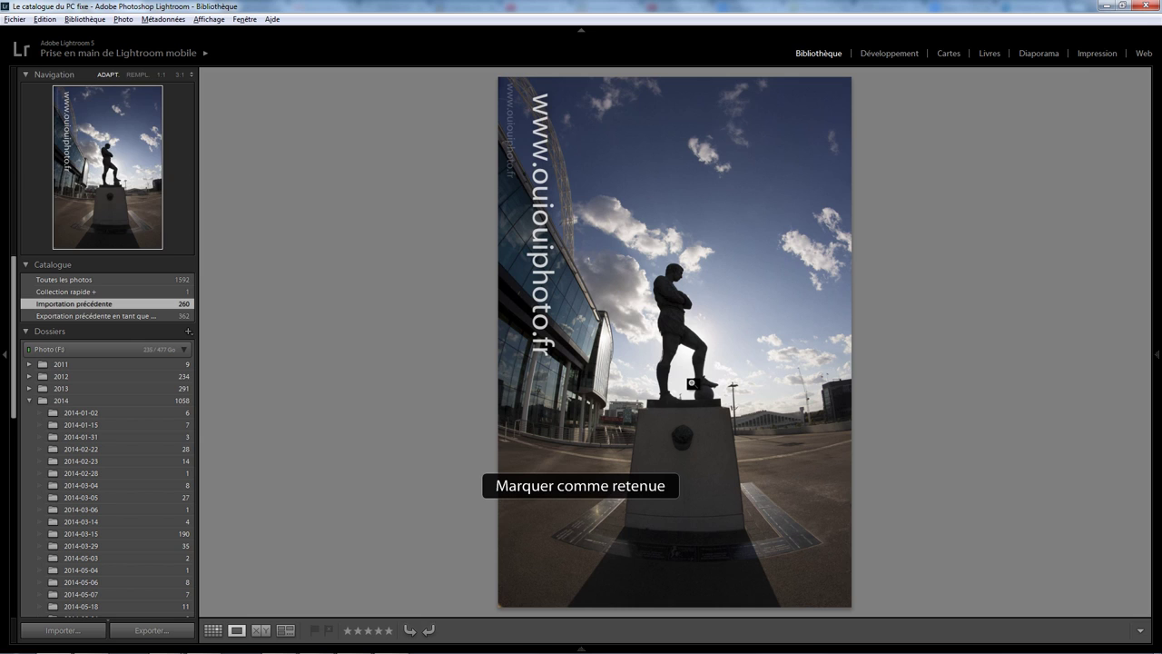
key(x)
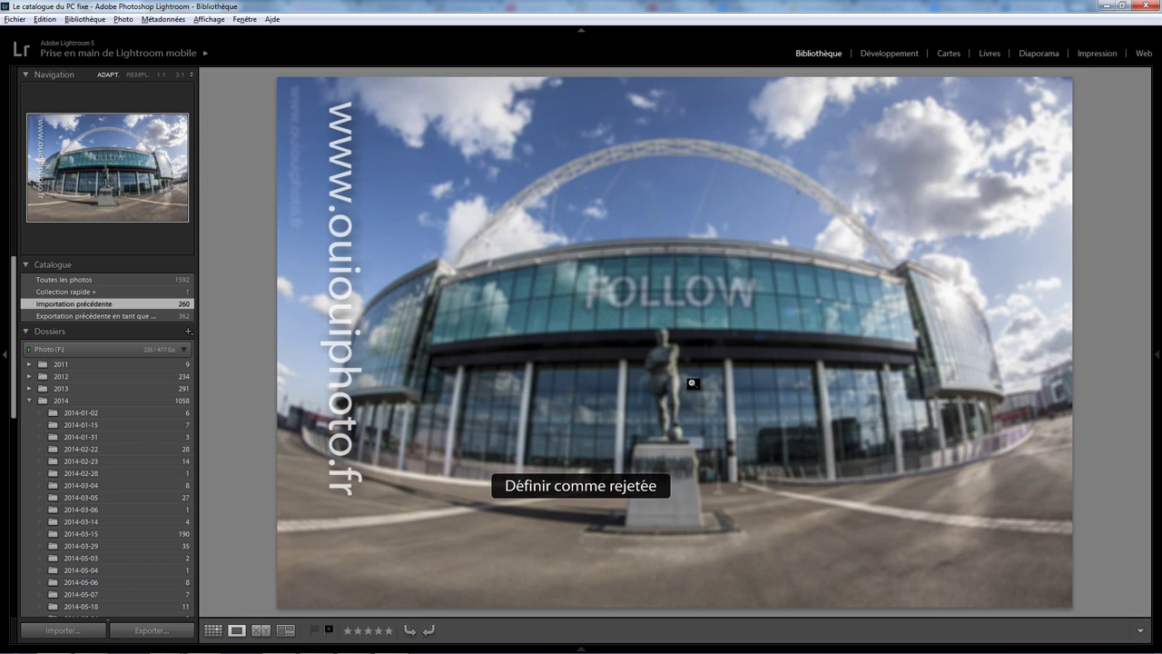
key(p)
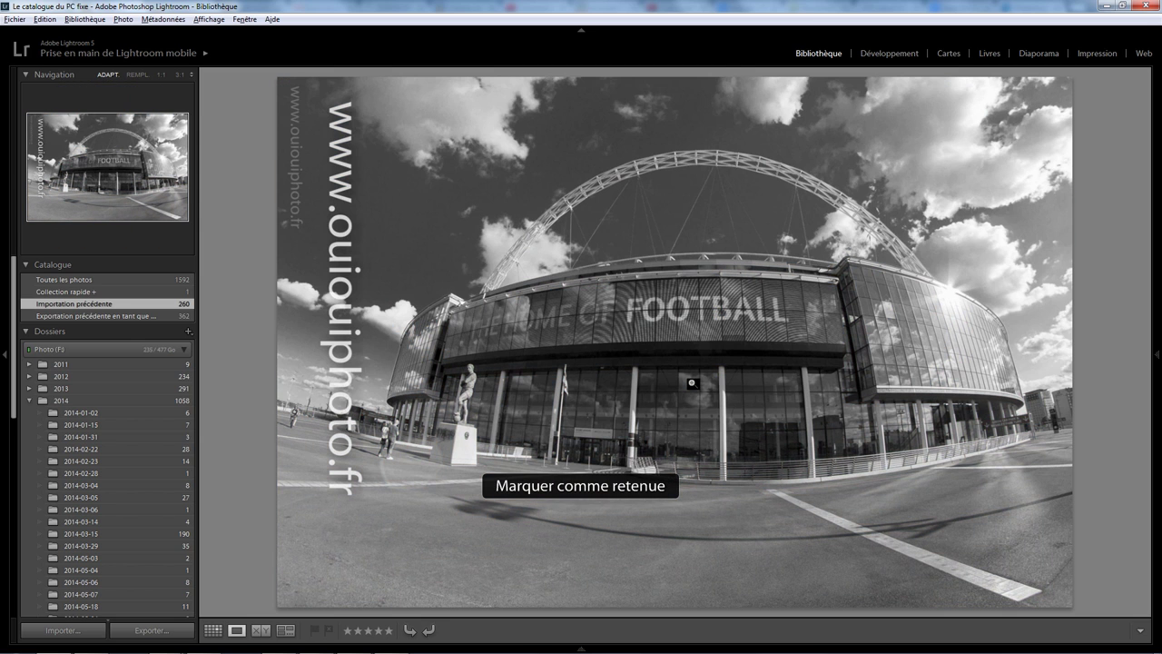
key(p)
key(p)
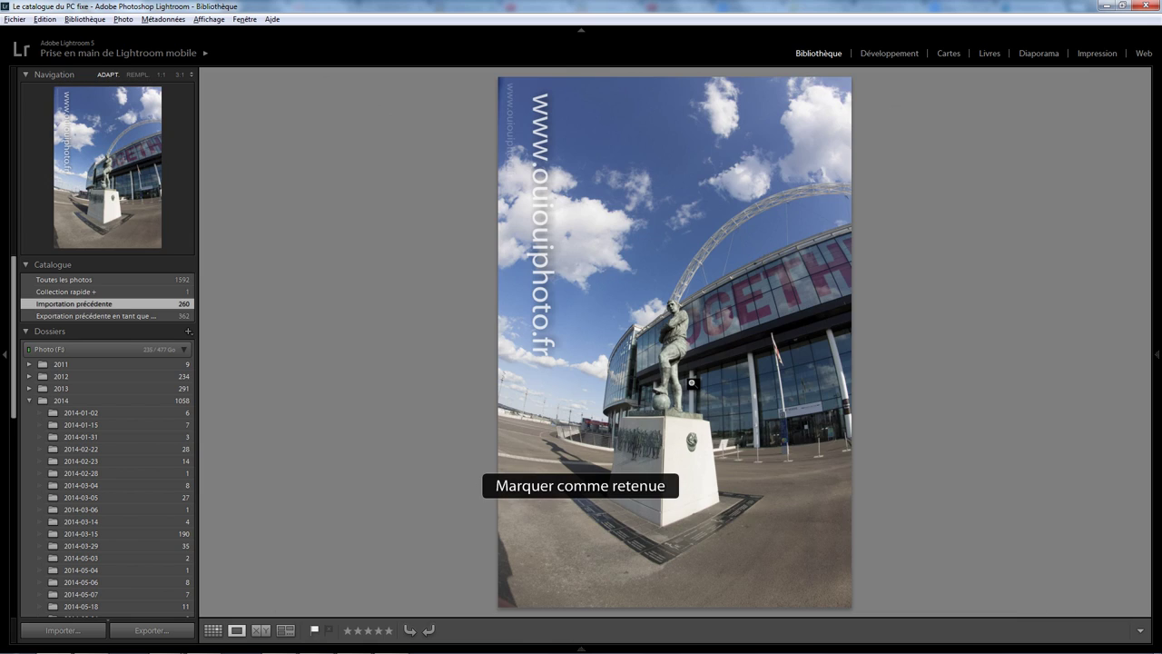
key(x)
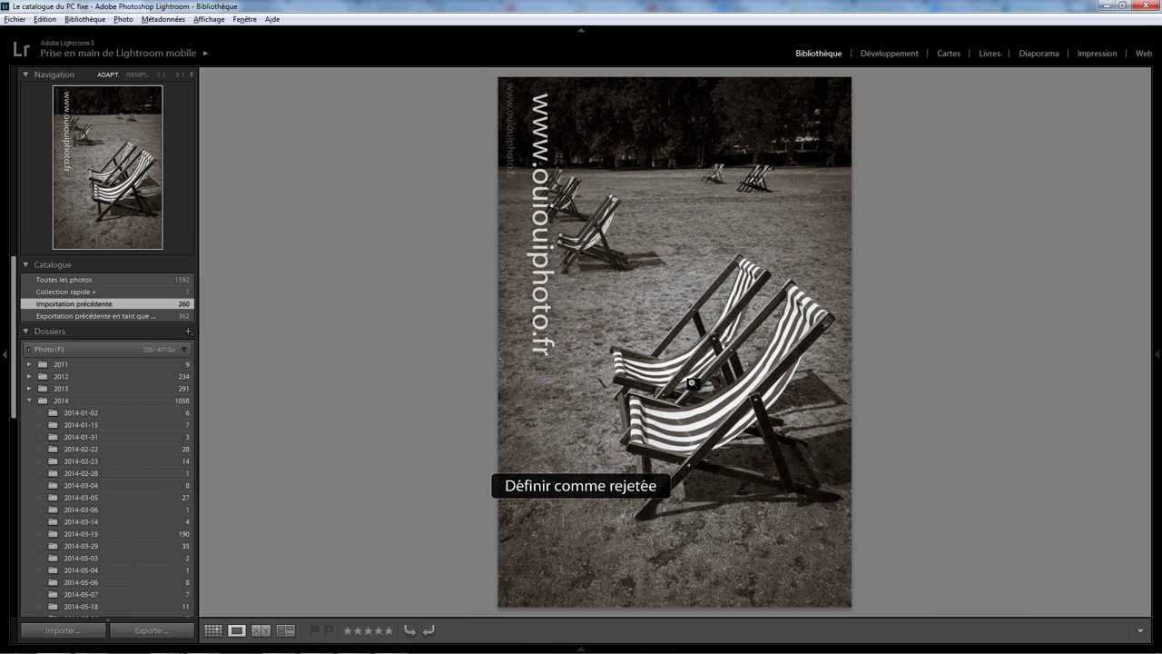
key(p)
Pick the palace gate, Montpelier Walk, church, Harrods, Bugatti and garden shots; reject the blurry mews and sign
key(p)
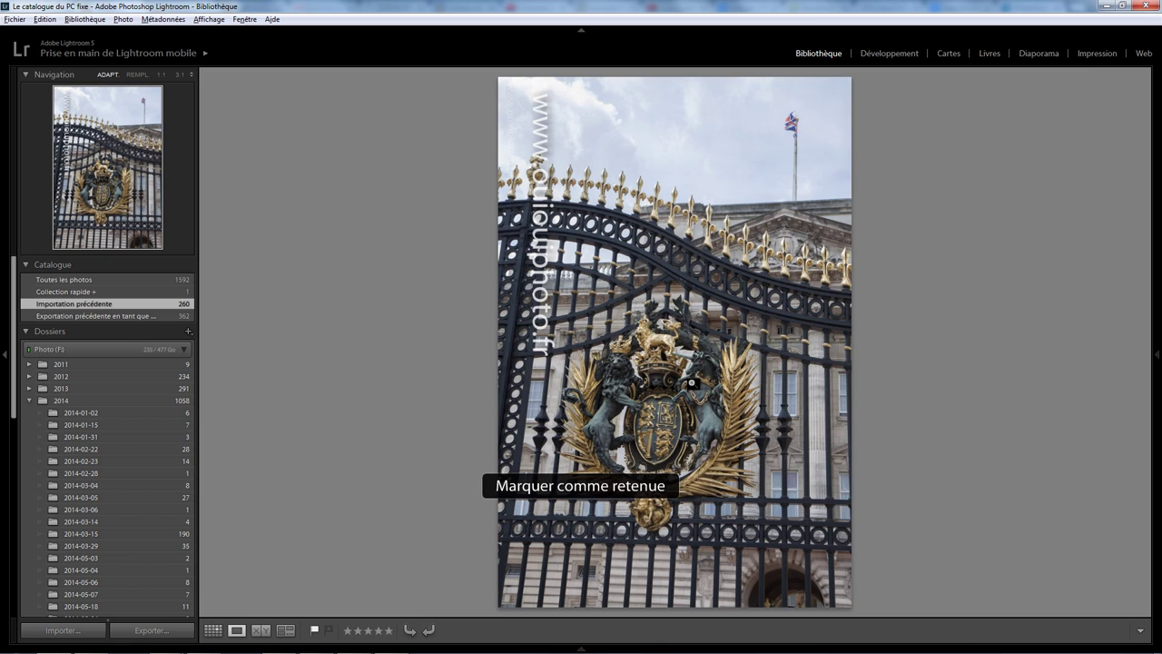
key(p)
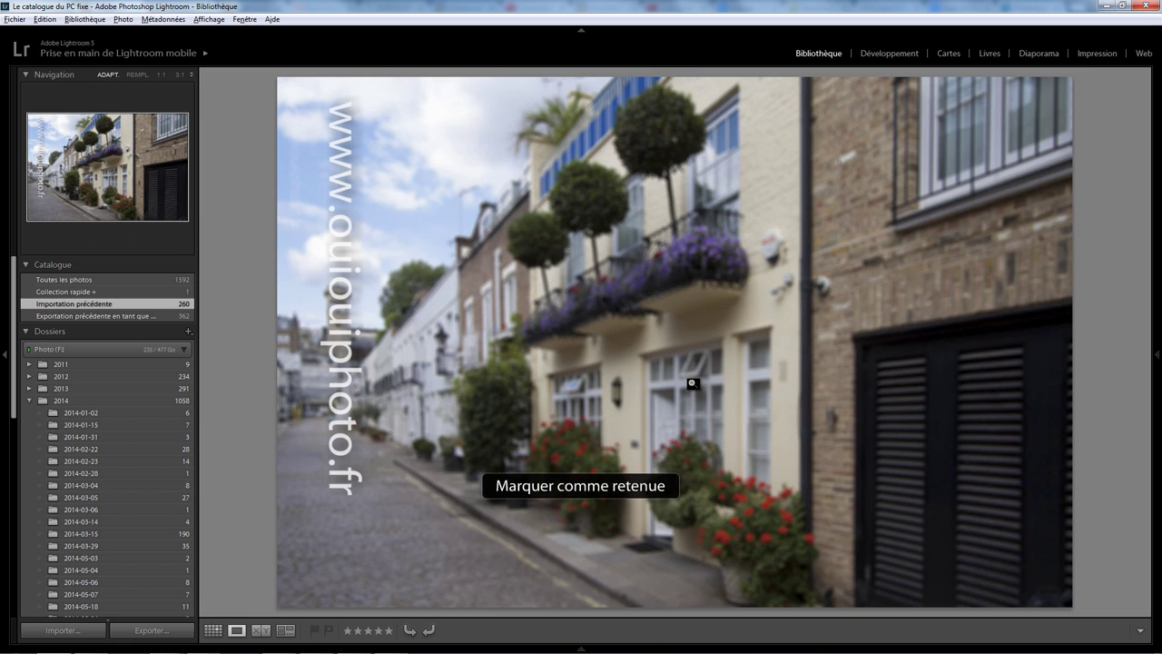
key(x)
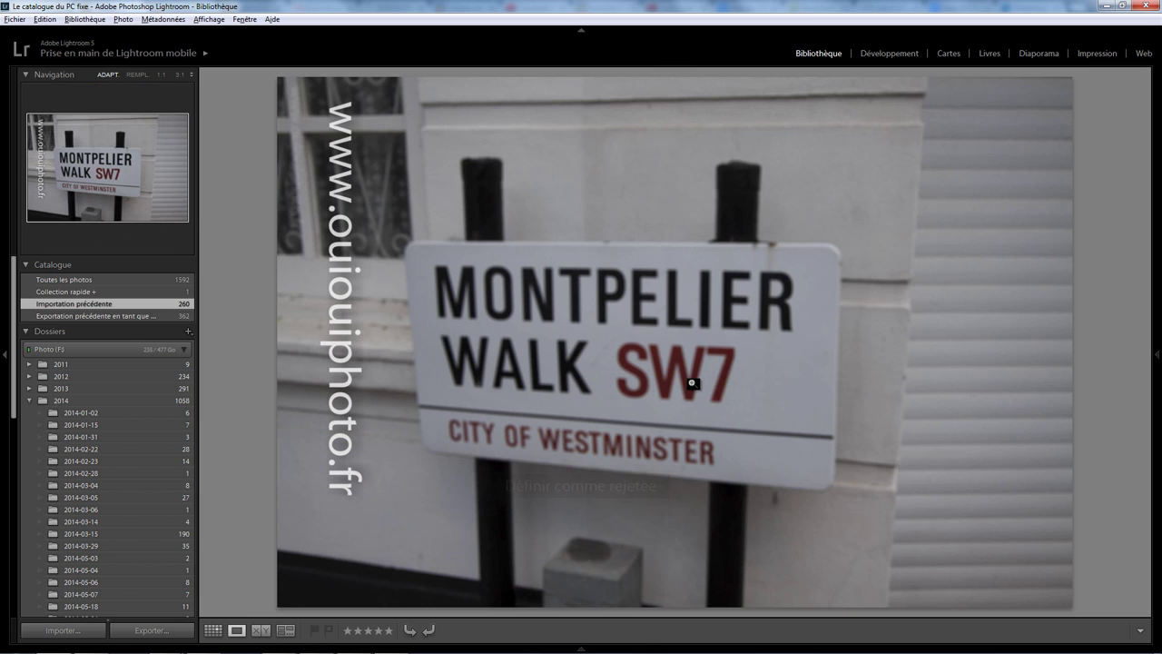
key(x)
key(p)
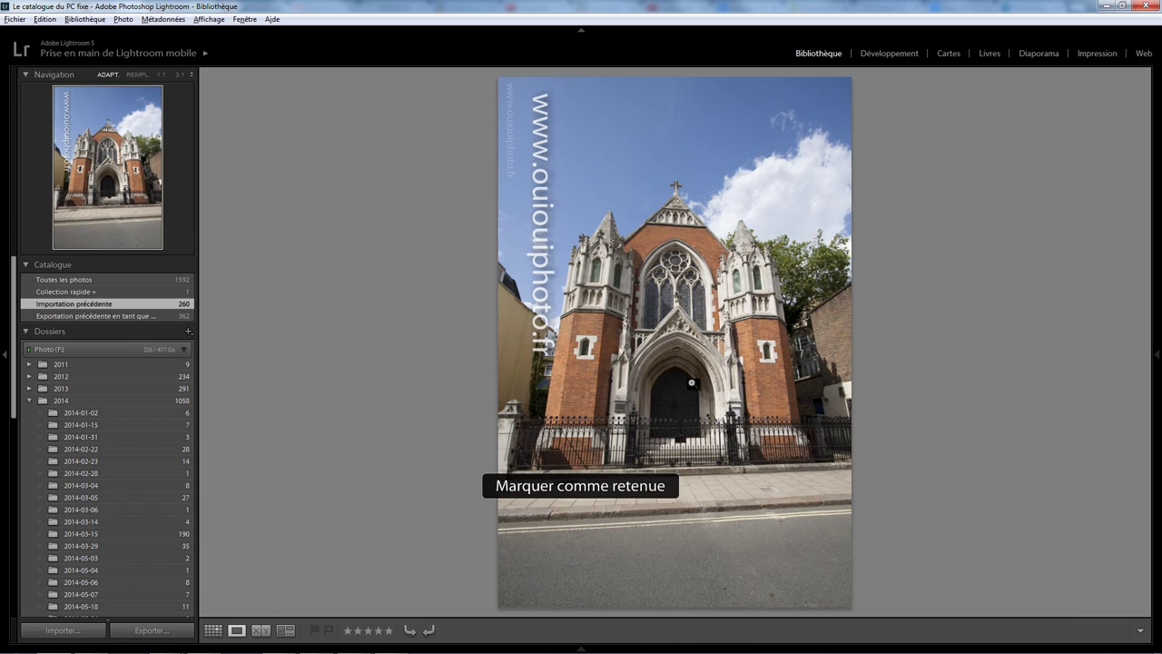
key(p)
key(p)
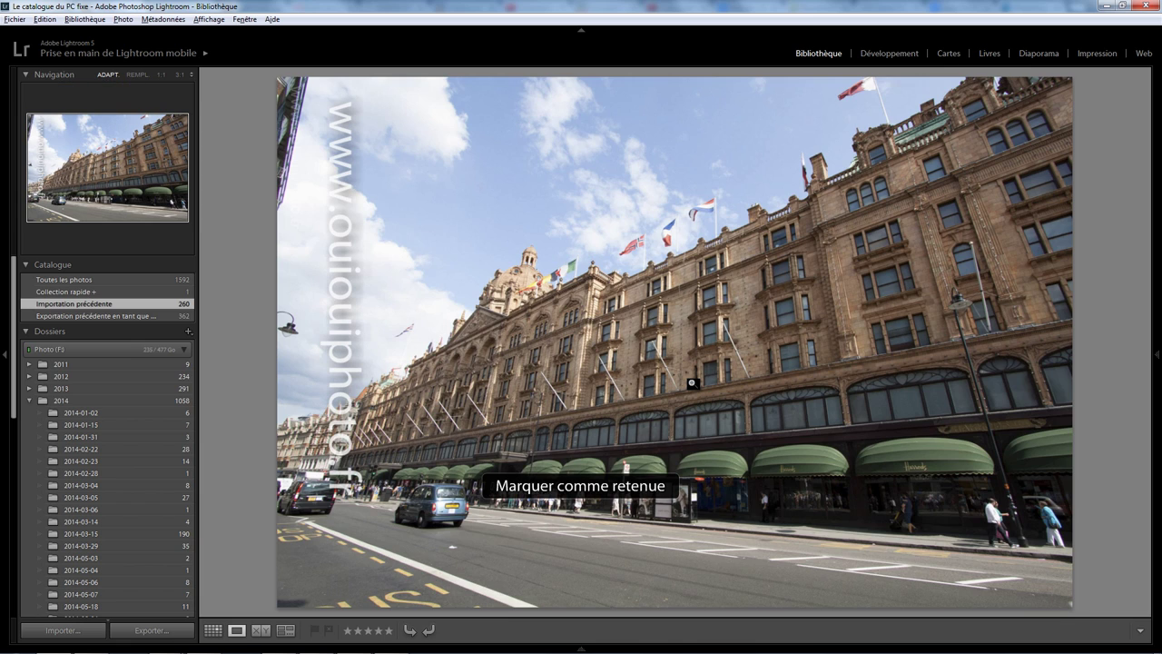
key(p)
key(p)
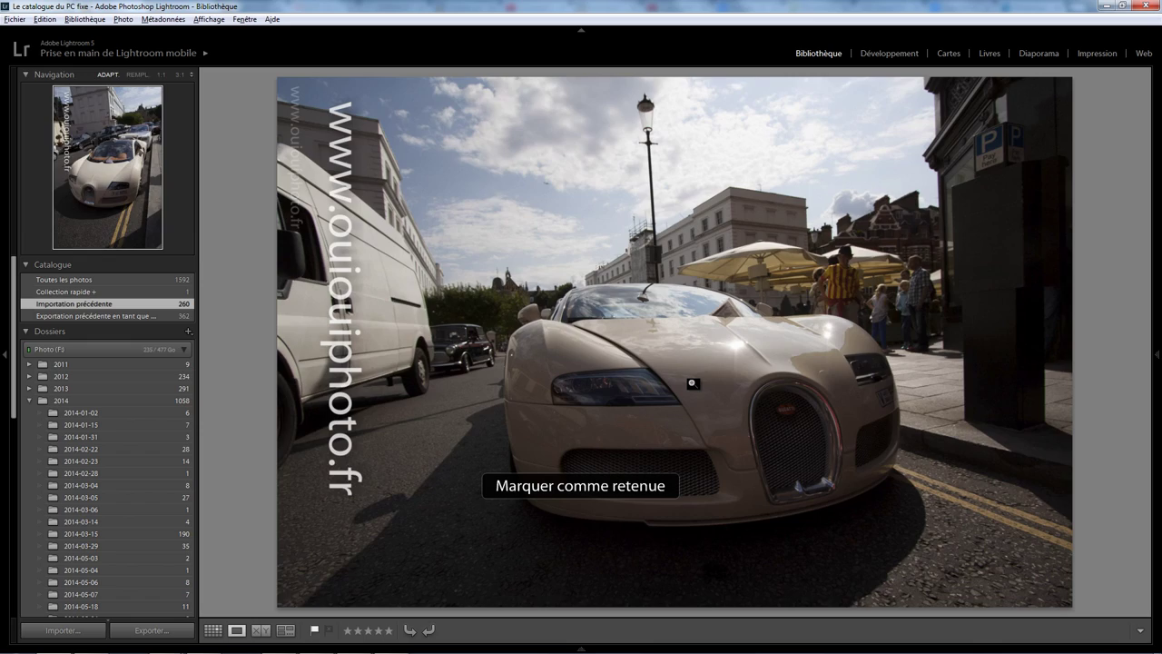
key(p)
key(p)
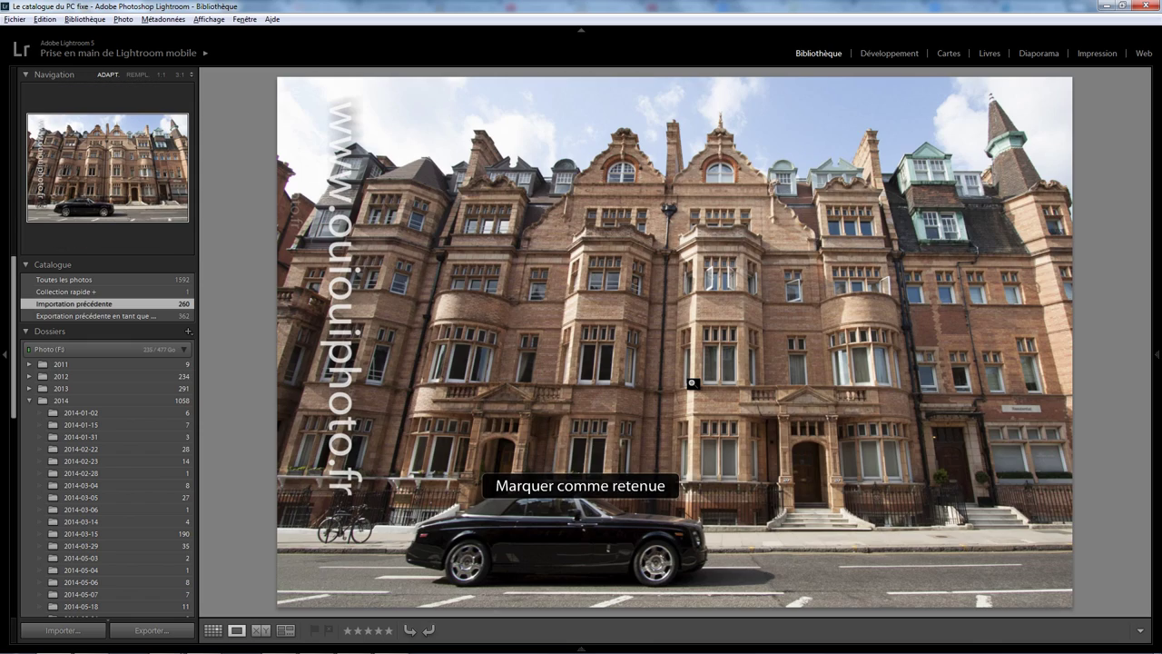
key(p)
key(p)
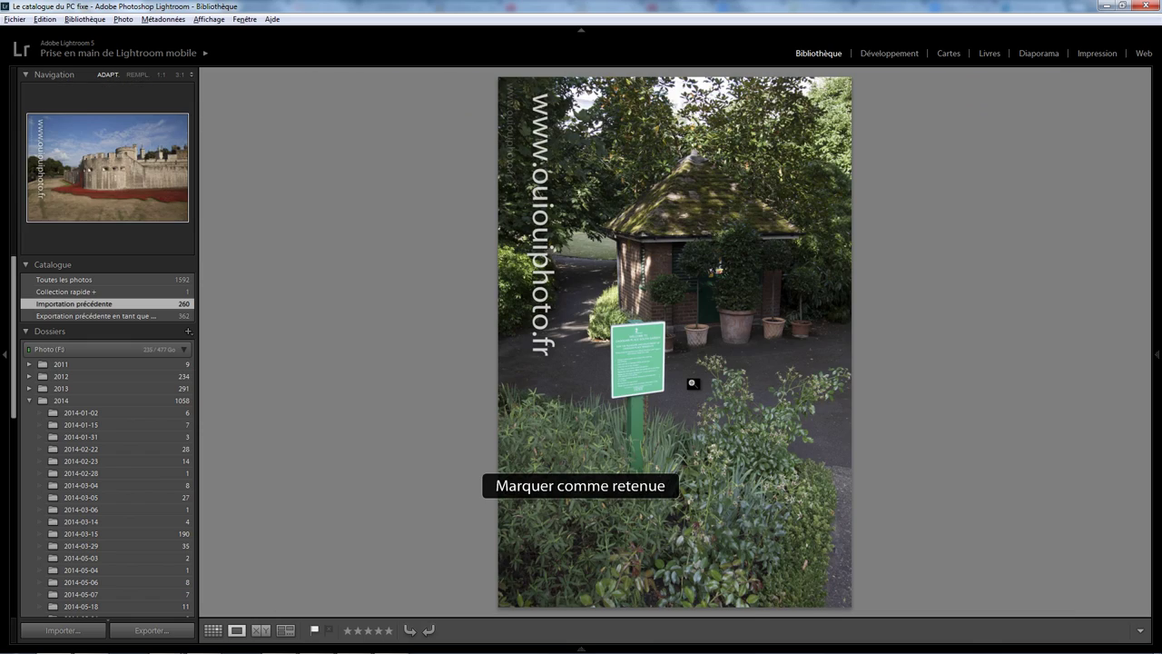
Cull the Tower, guards, Westminster Abbey and Victoria Tower shots, rejecting the Big Ben lamp and policeman photos
key(p)
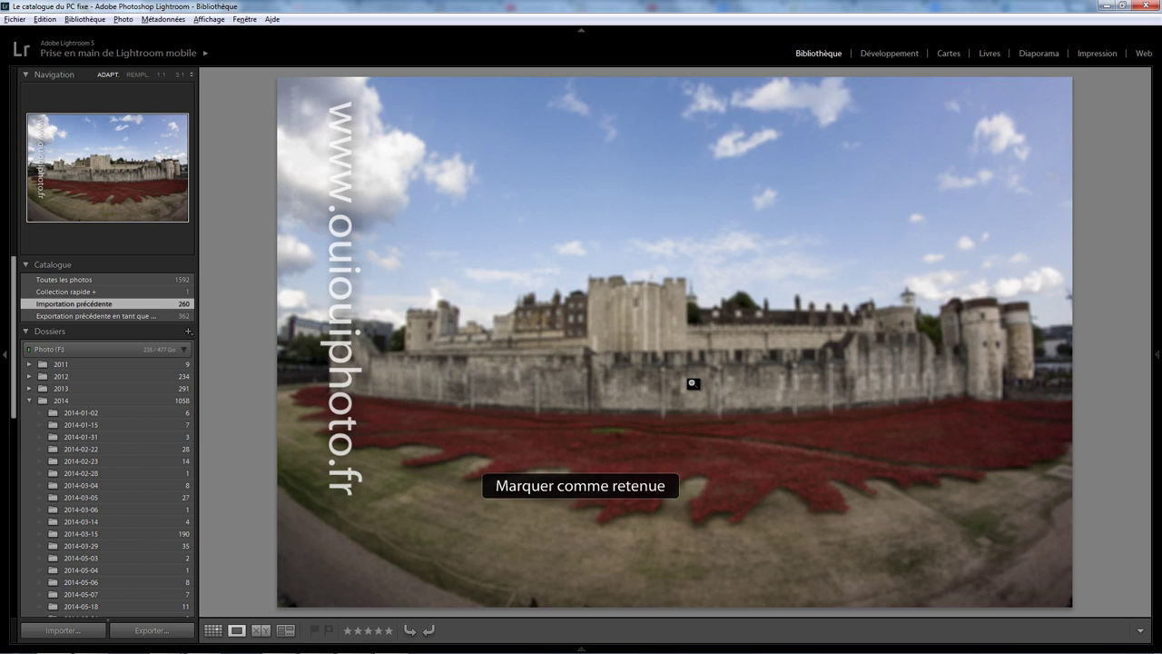
key(x)
key(p)
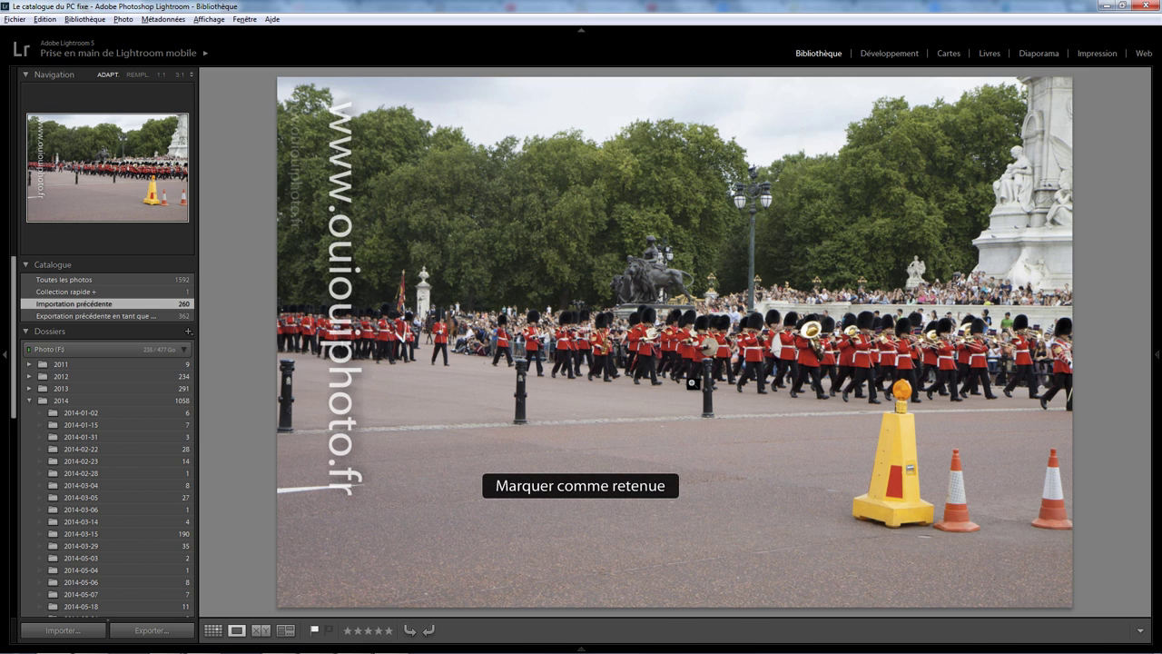
key(x)
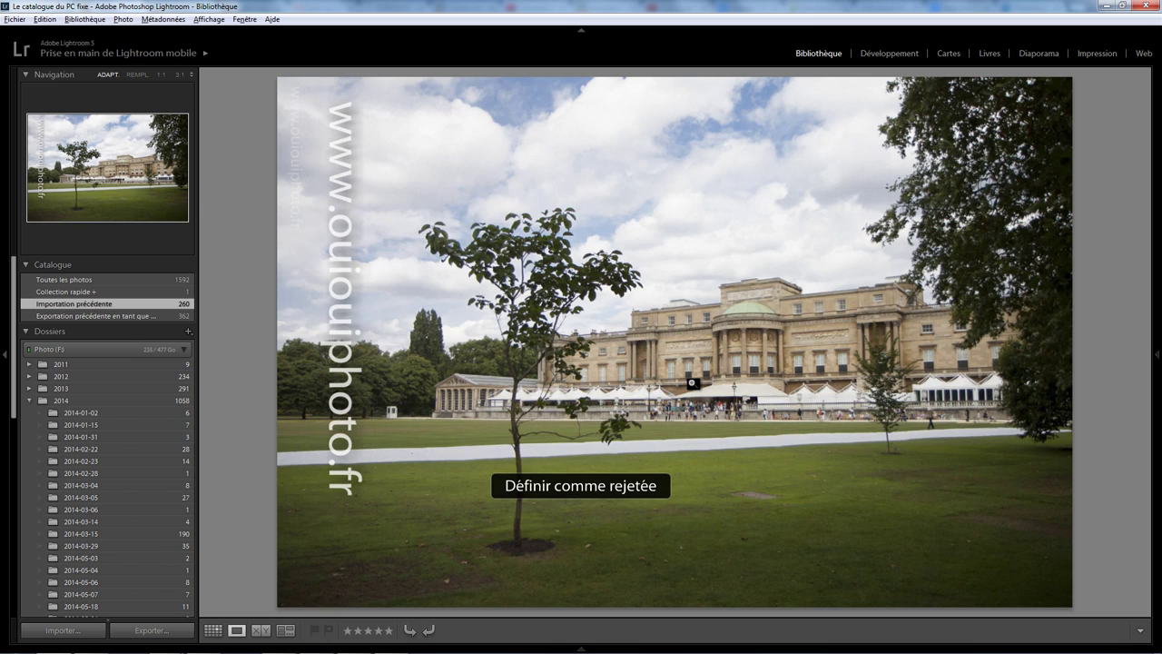
key(p)
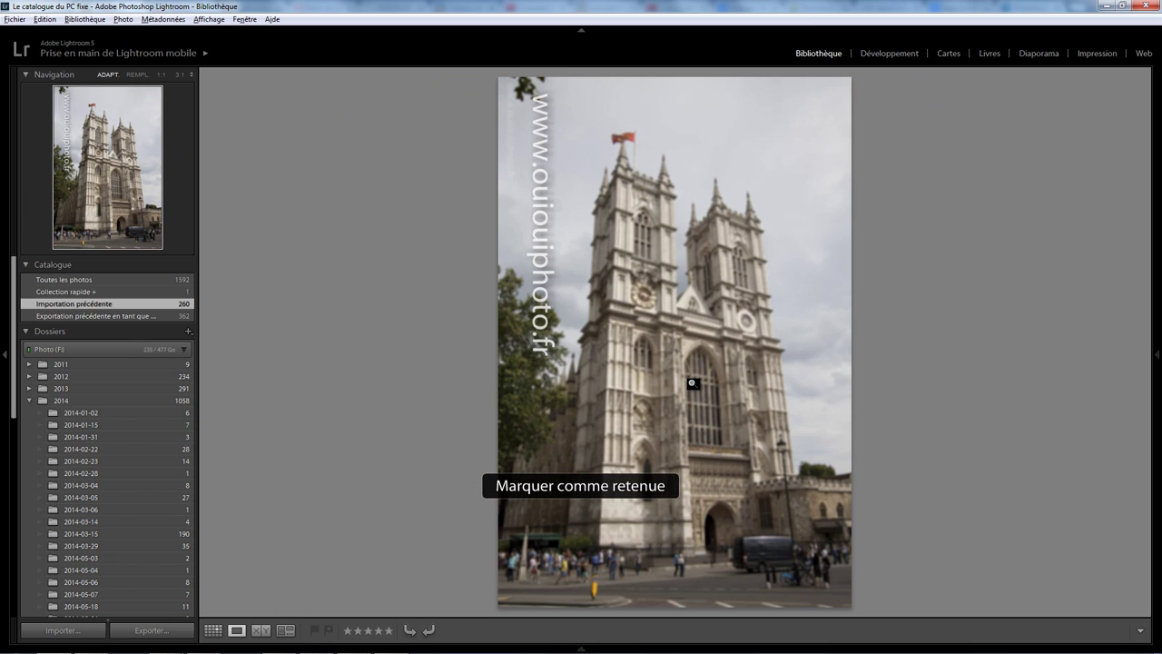
key(x)
key(p)
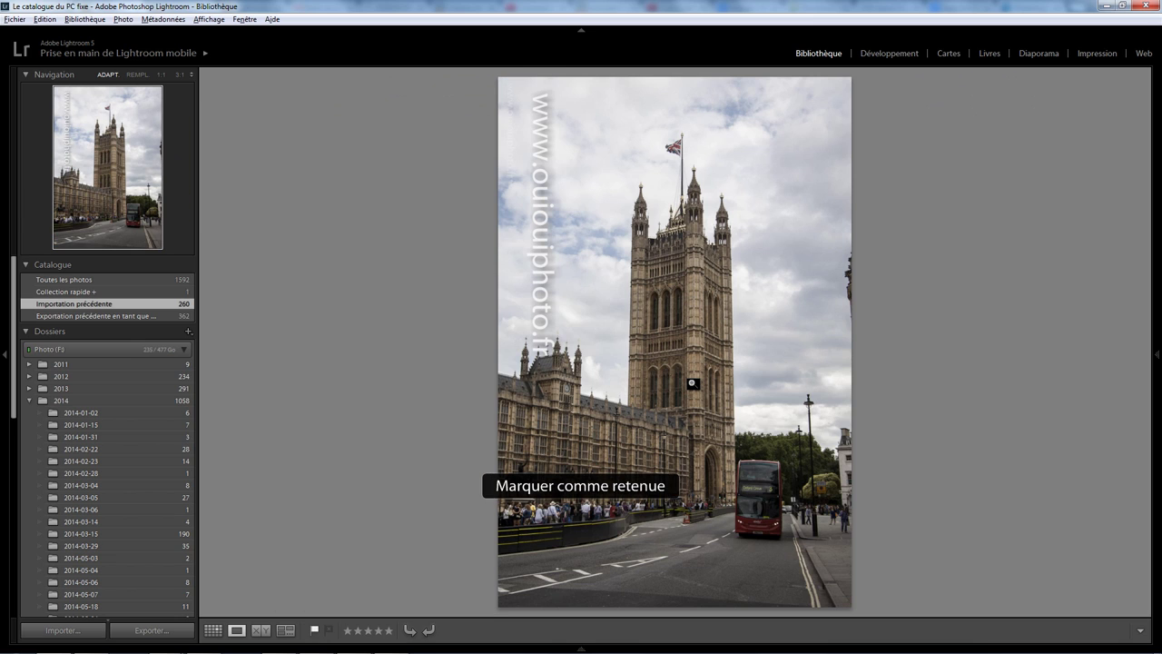
key(x)
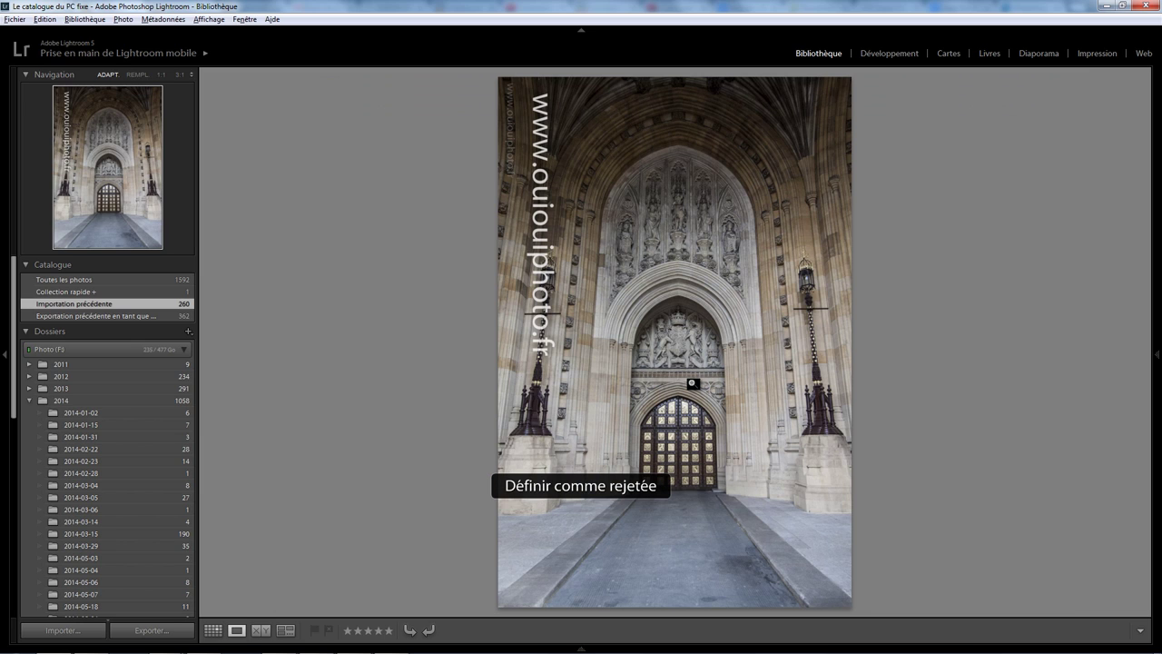
key(p)
key(p)
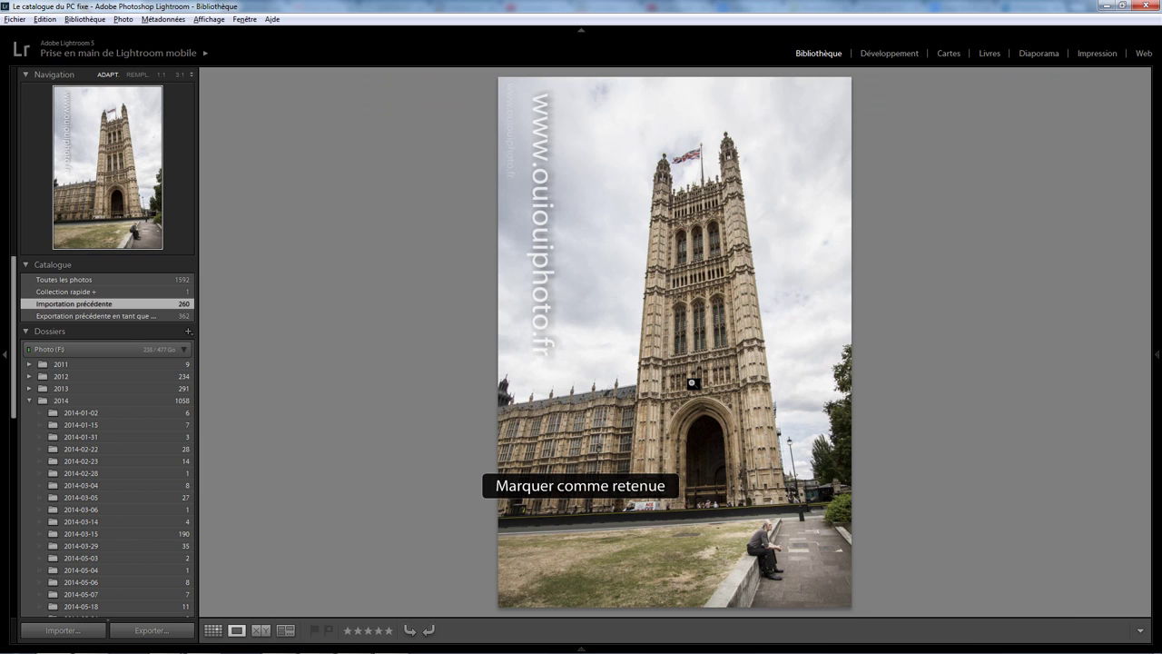
key(p)
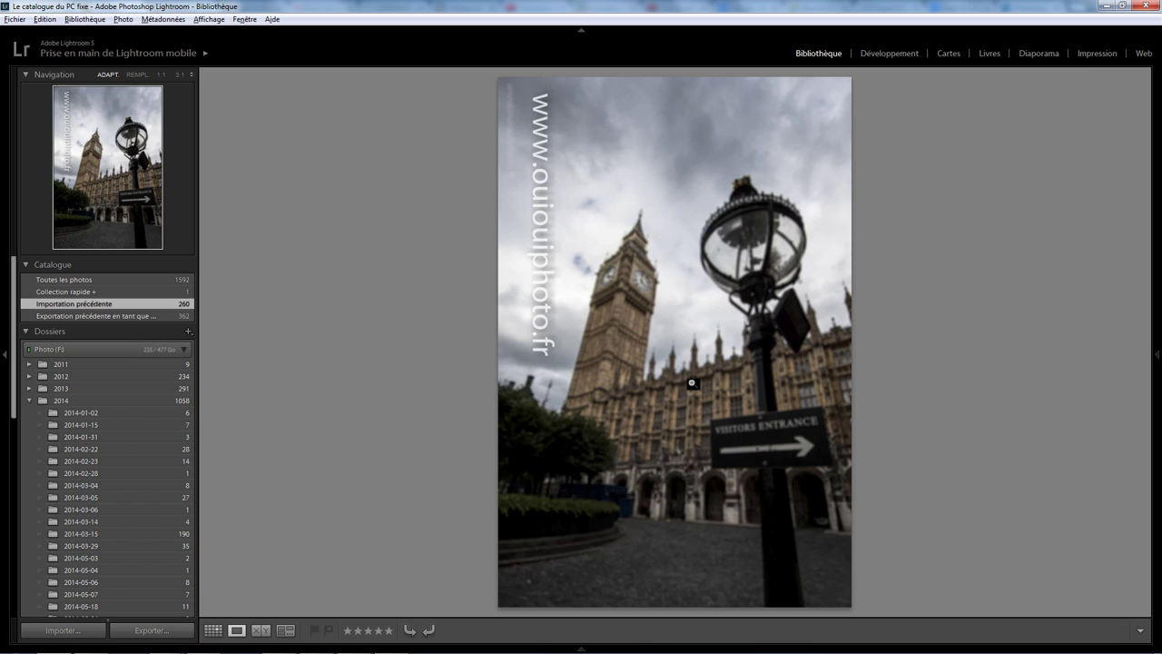
key(x)
key(x)
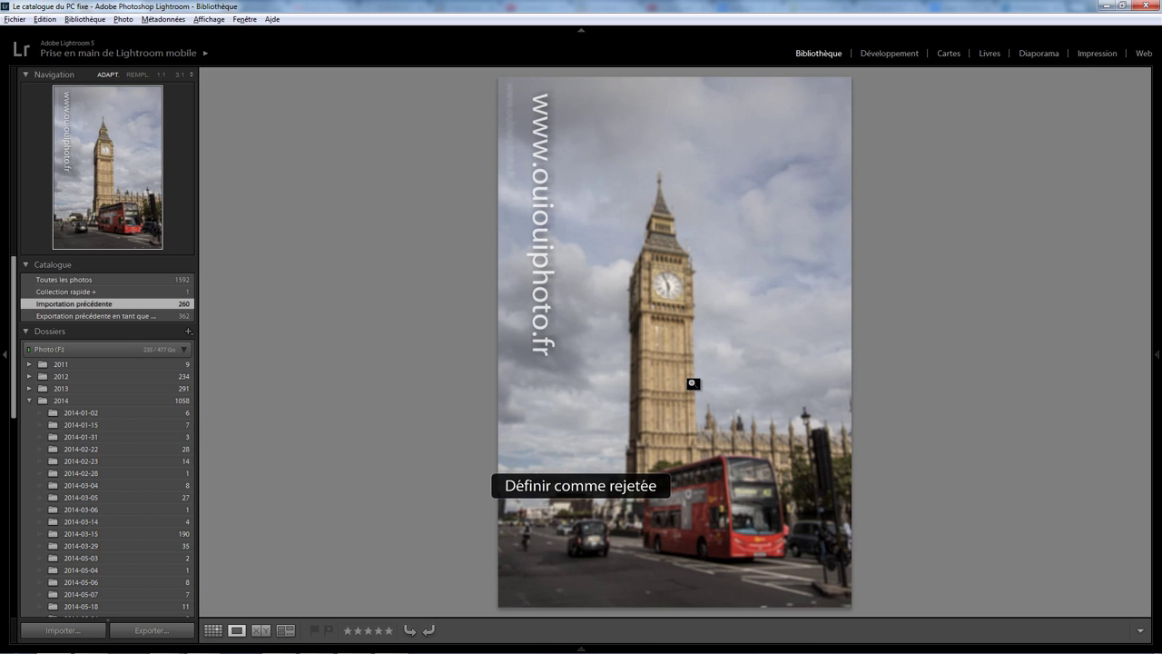
key(x)
key(x)
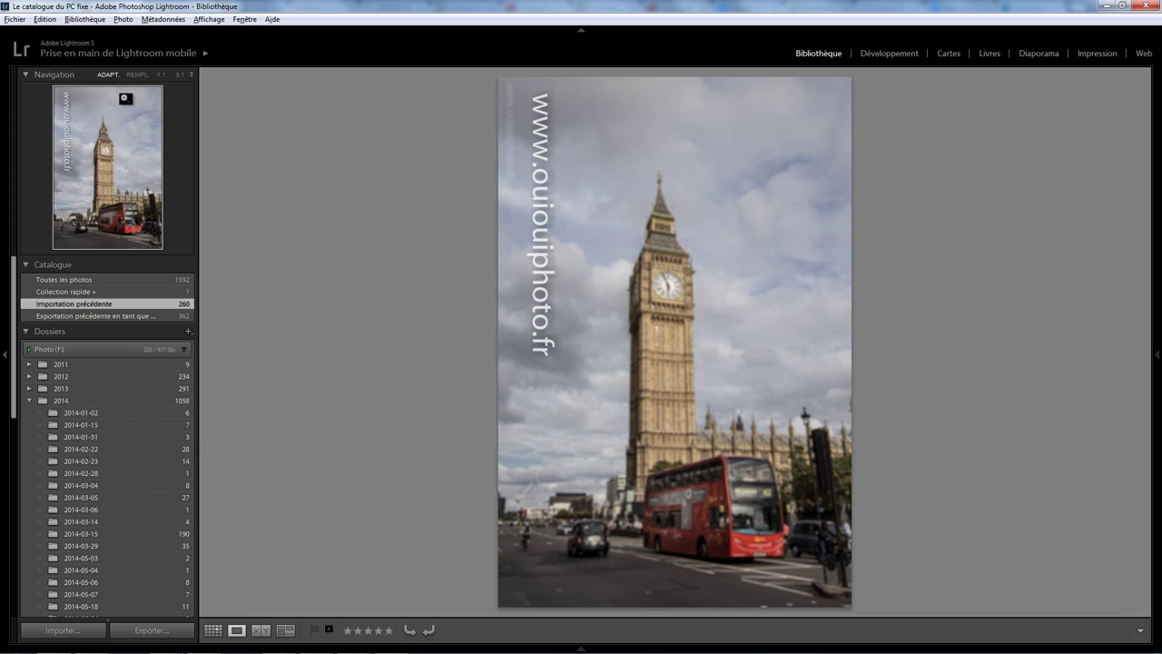
Delete the 57 rejected photos from disk and show the previous import in Grid view
click(127, 19)
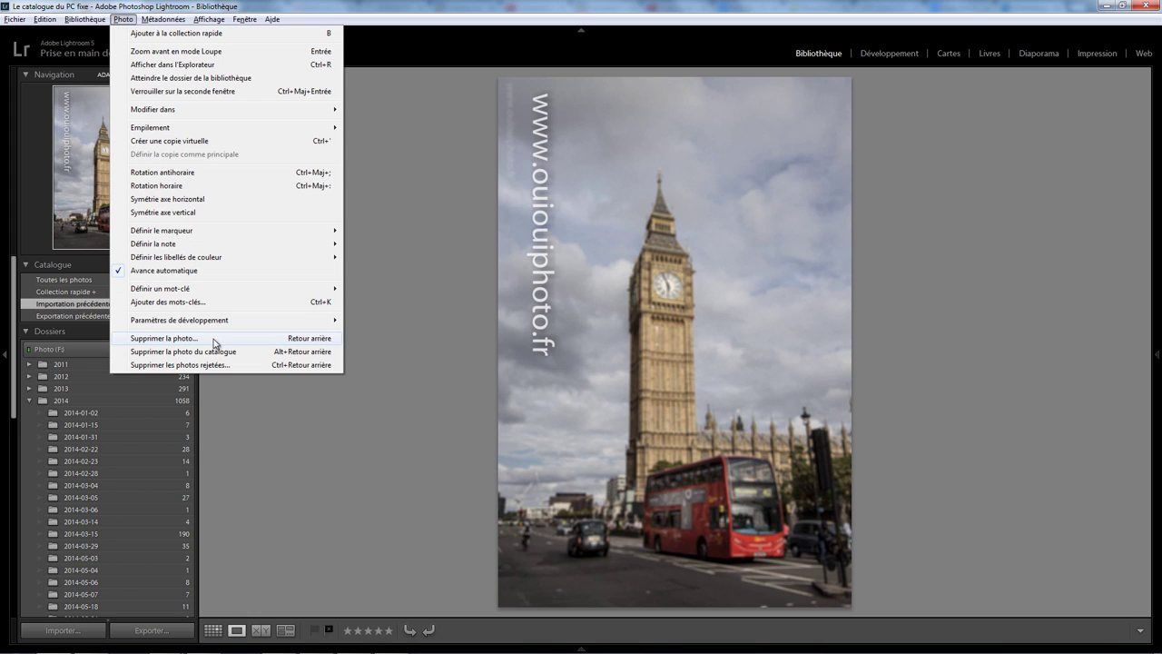
click(217, 364)
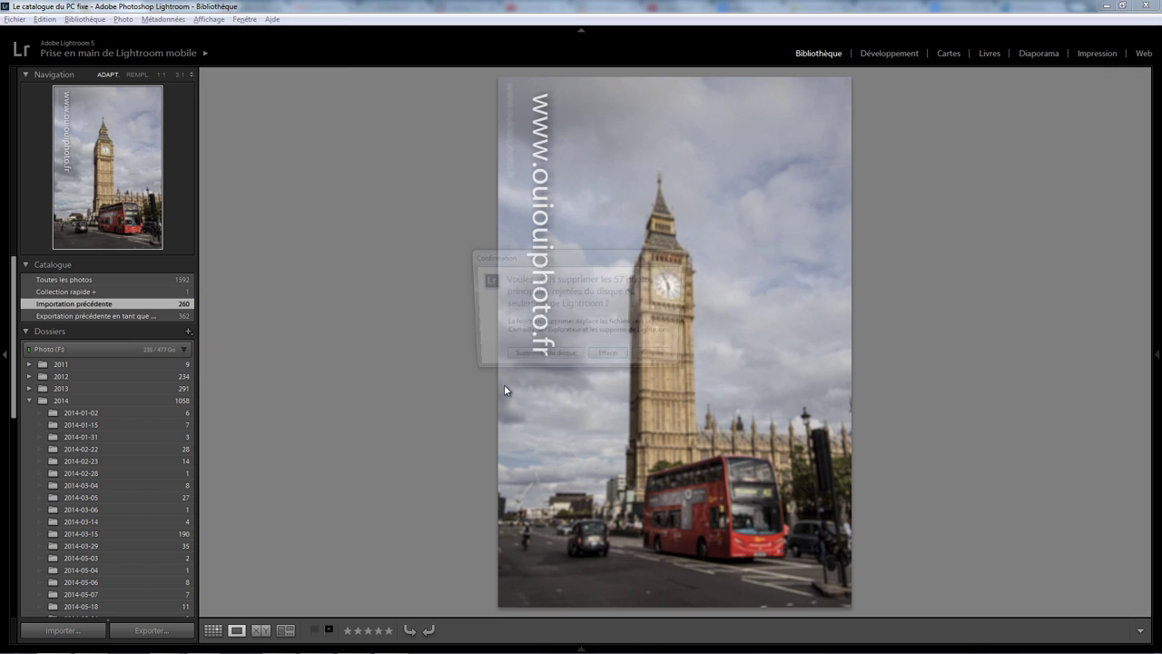
click(542, 359)
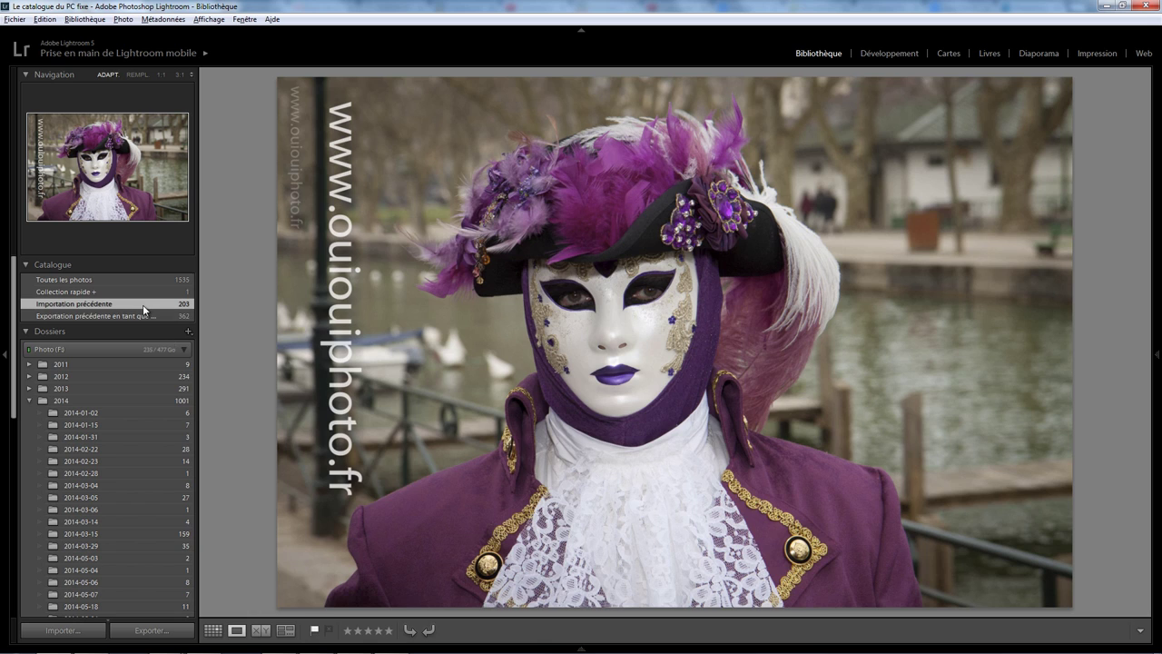
click(142, 303)
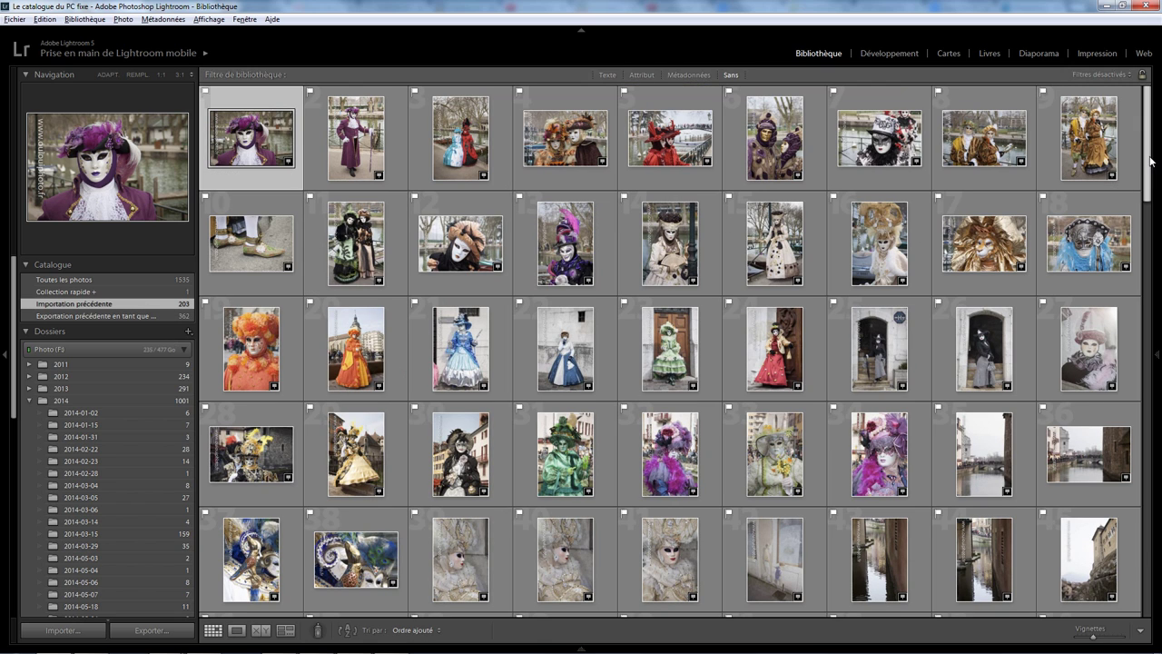
Select the carnival photos through the last one and keep the keyword panel shown beside the grid
drag(1146, 163, 1134, 284)
scroll(1134, 285, down, 5)
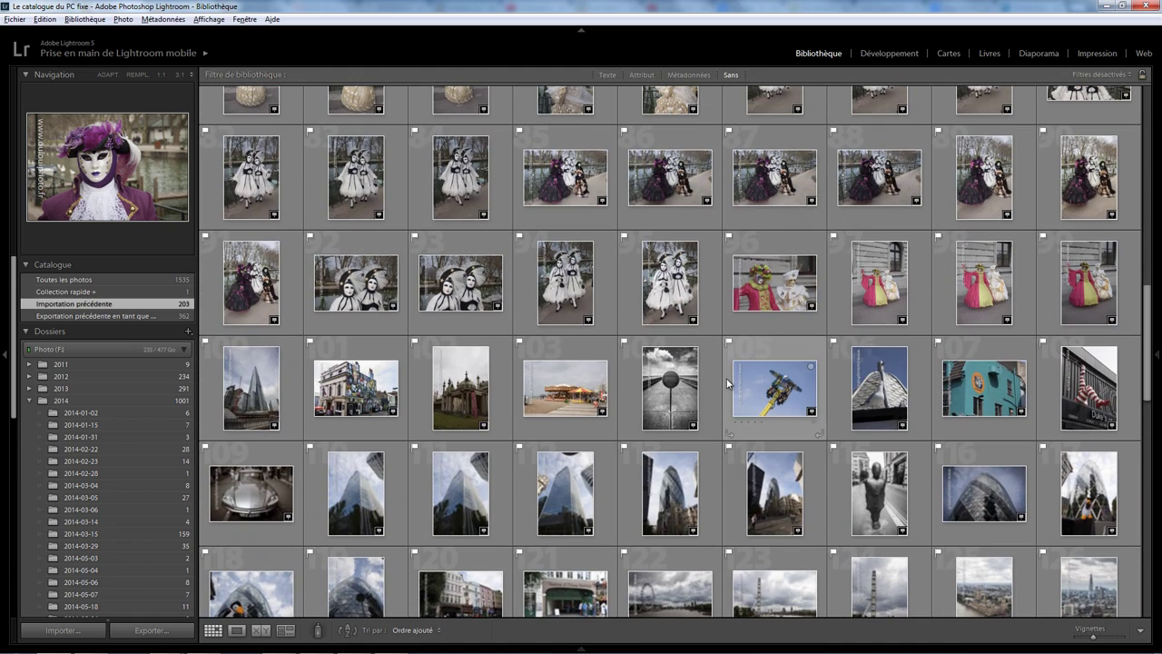
shift+click(1050, 314)
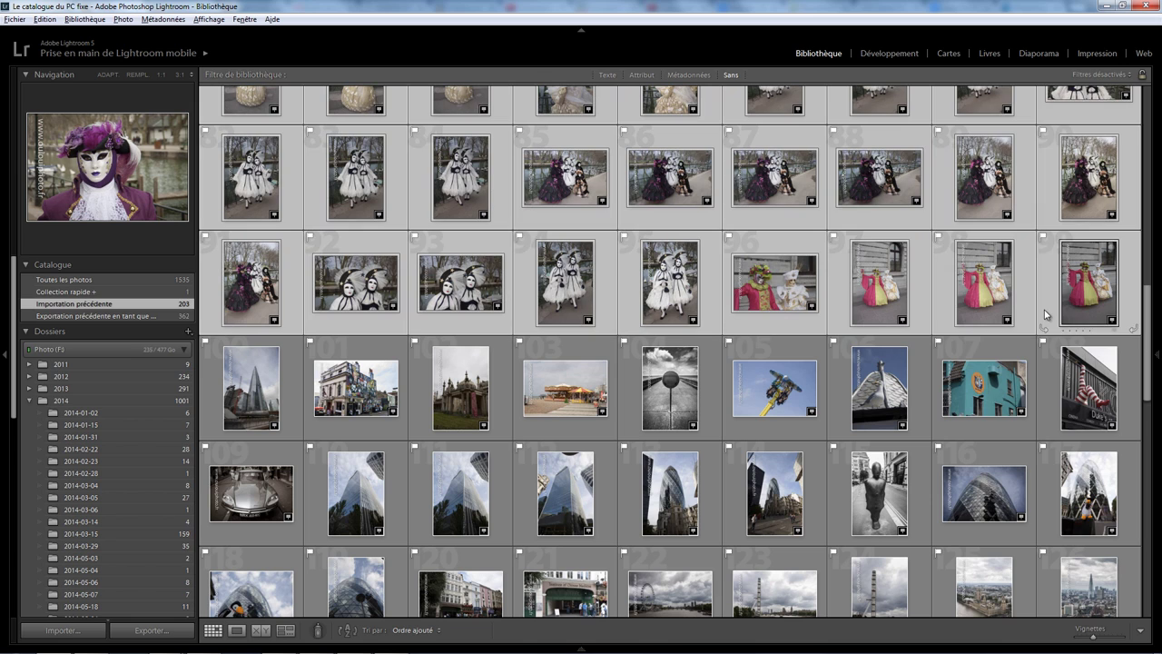
click(1158, 354)
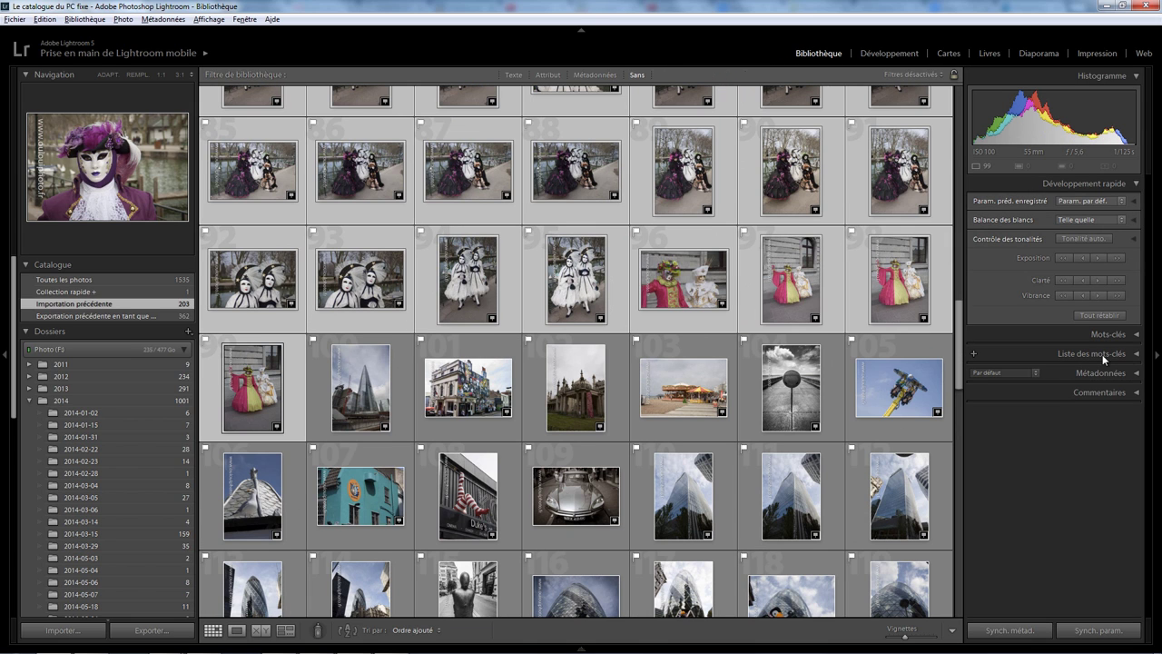
click(1116, 359)
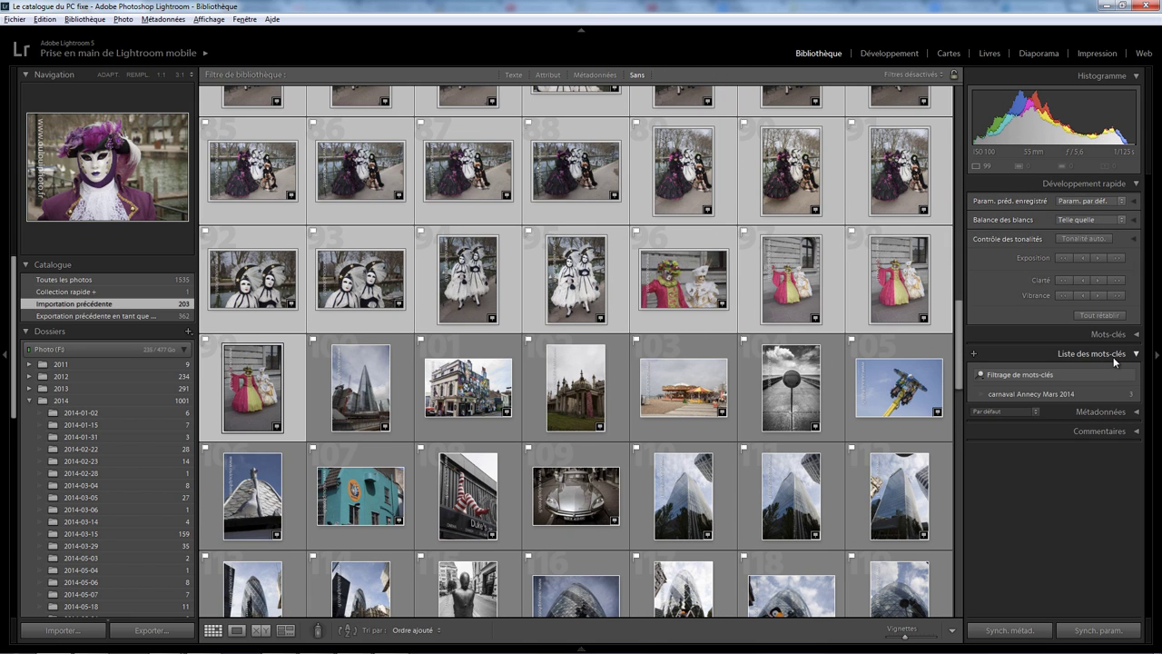
Tag the selection with the keyword 'Carnaval d'Annecy', correcting the capital A
click(1115, 336)
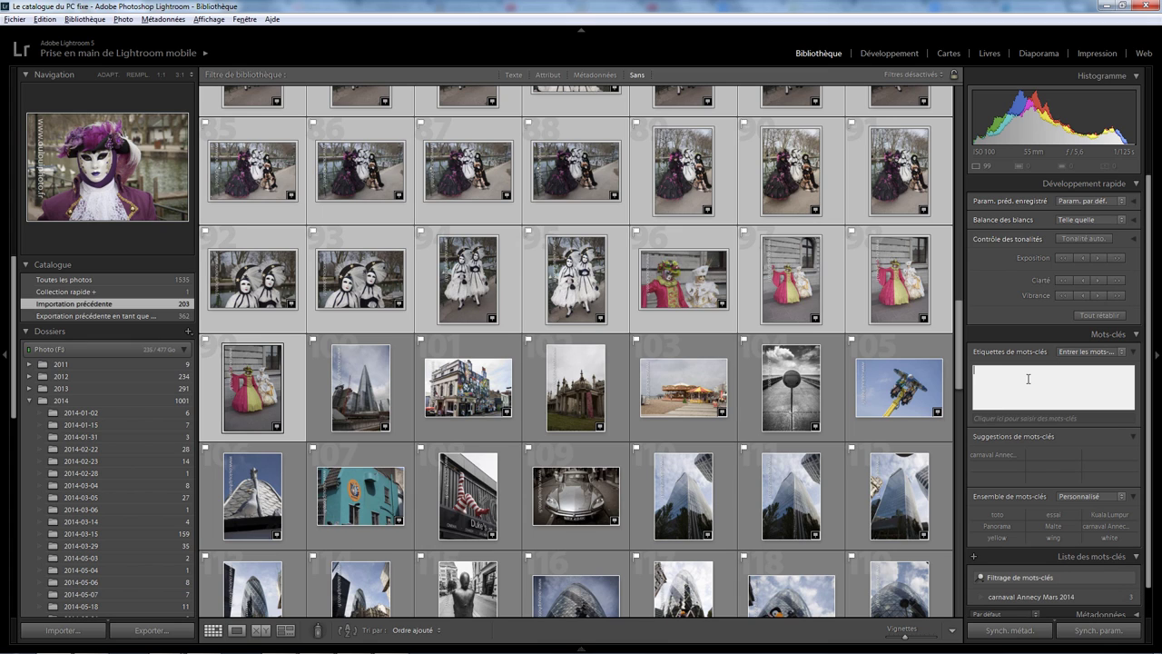
text(Carnaval )
text(d'ann)
text(ecy)
double_click(1028, 378)
text(Annecy)
key(Return)
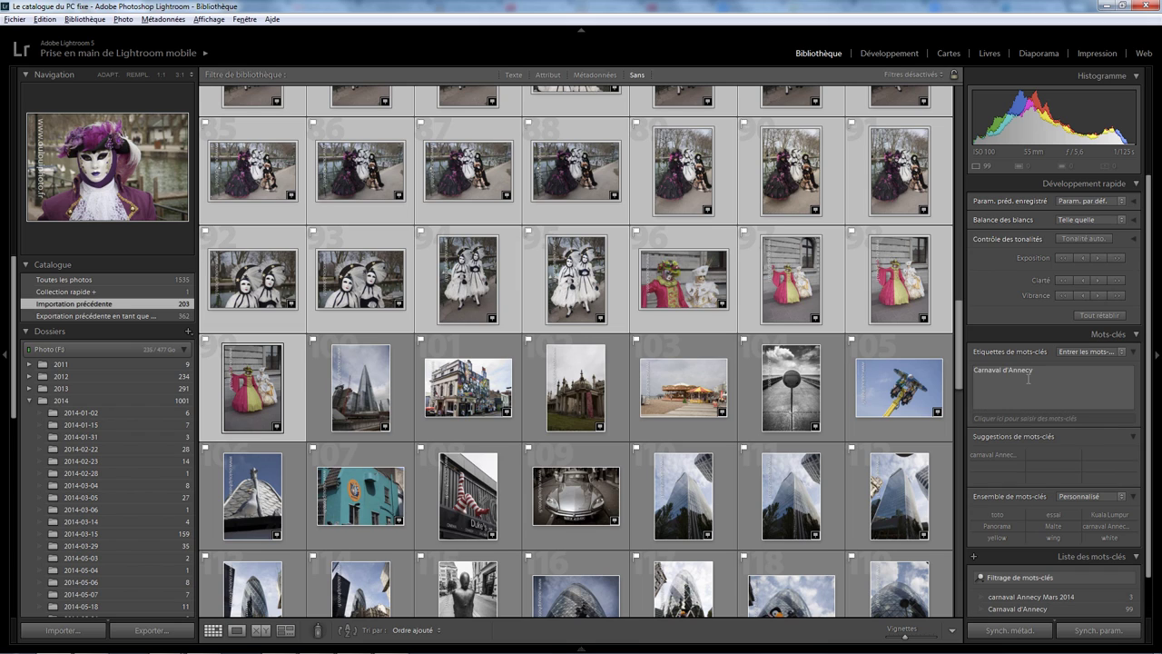
click(318, 365)
Select the London photos from the Shard shot onward and tag them with the keyword 'Londres'
scroll(454, 400, down, 10)
mouse_move(898, 560)
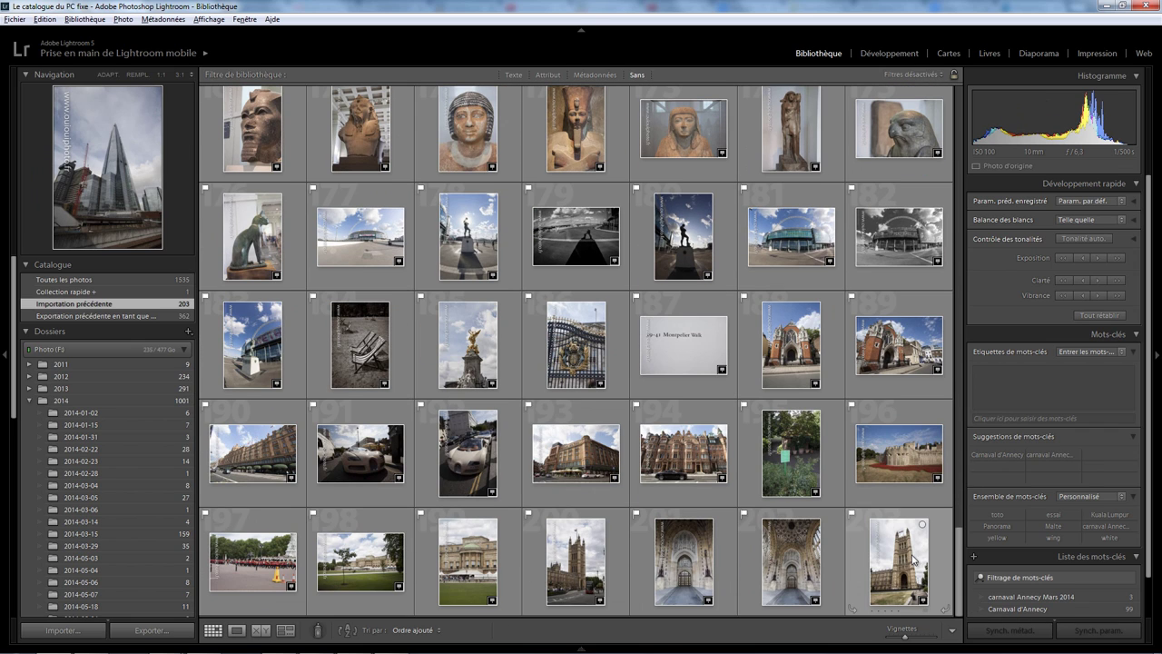
key(ctrl+a)
click(1018, 383)
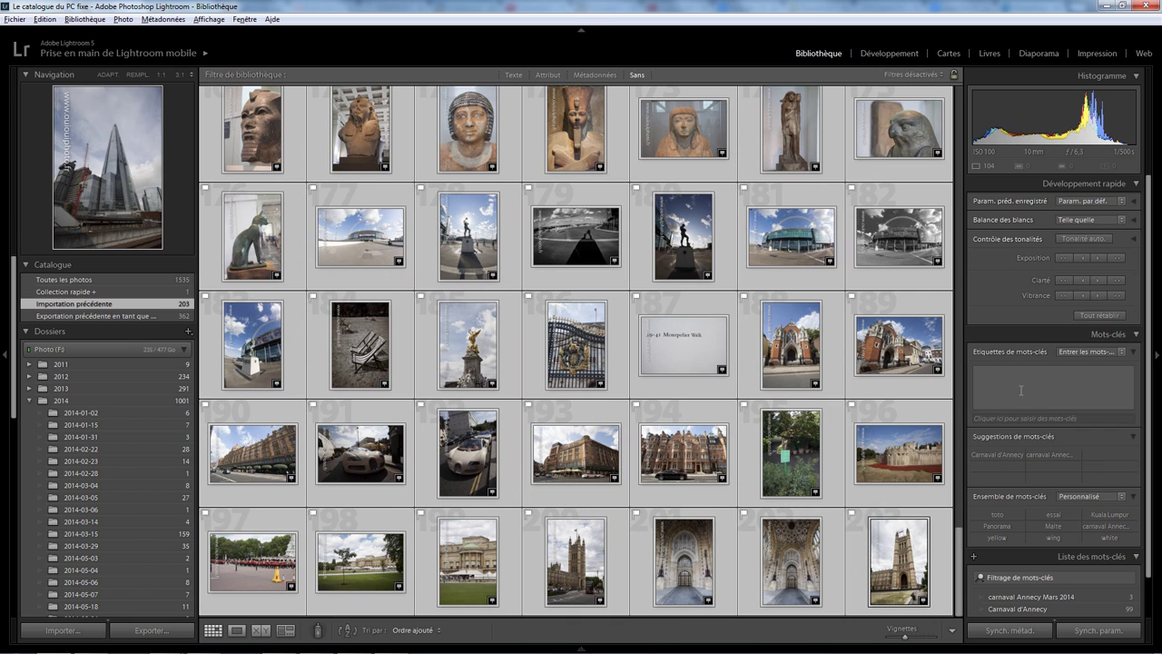
text(Lon)
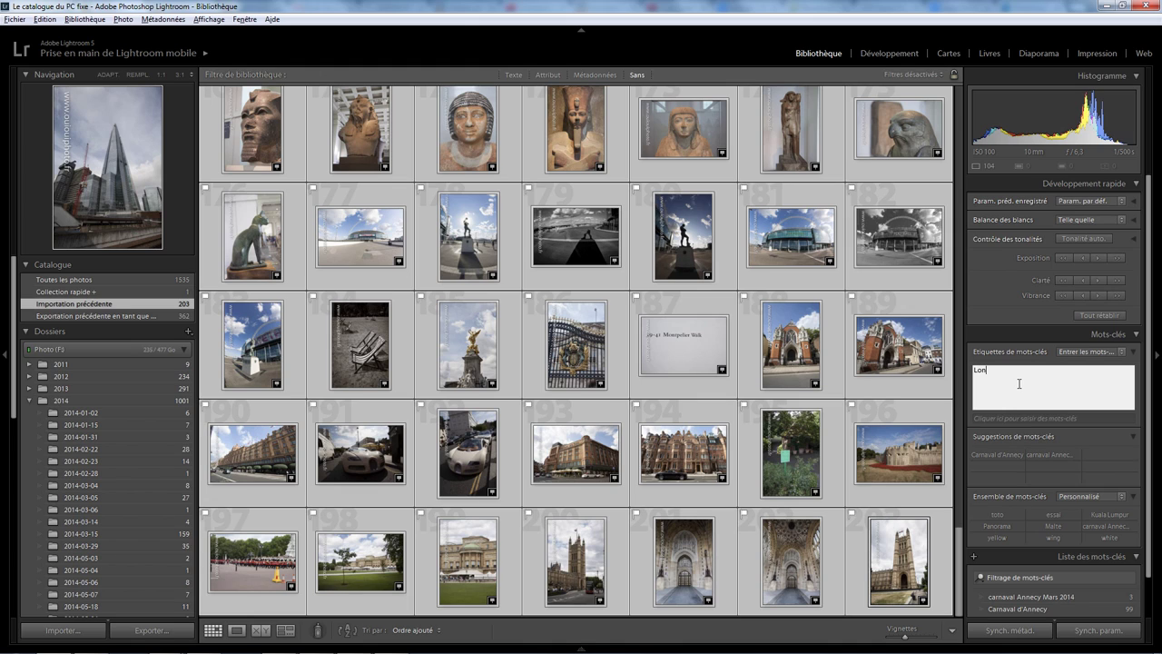
text(dres)
key(Return)
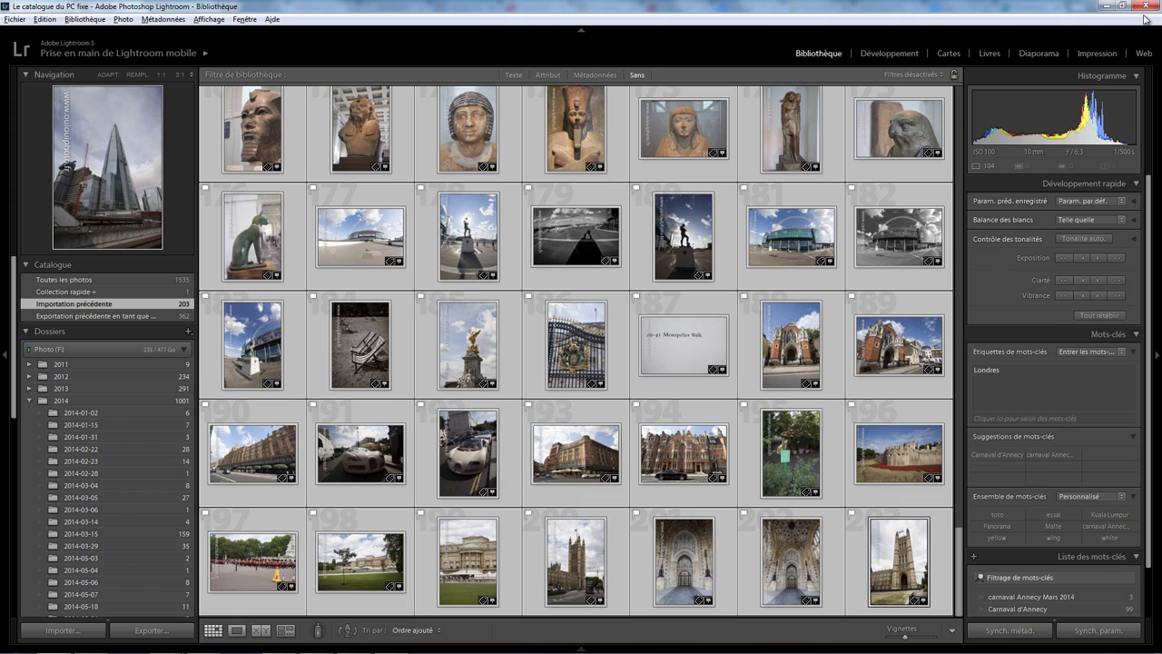
Close Lightroom and relaunch it from the taskbar icon
click(1149, 5)
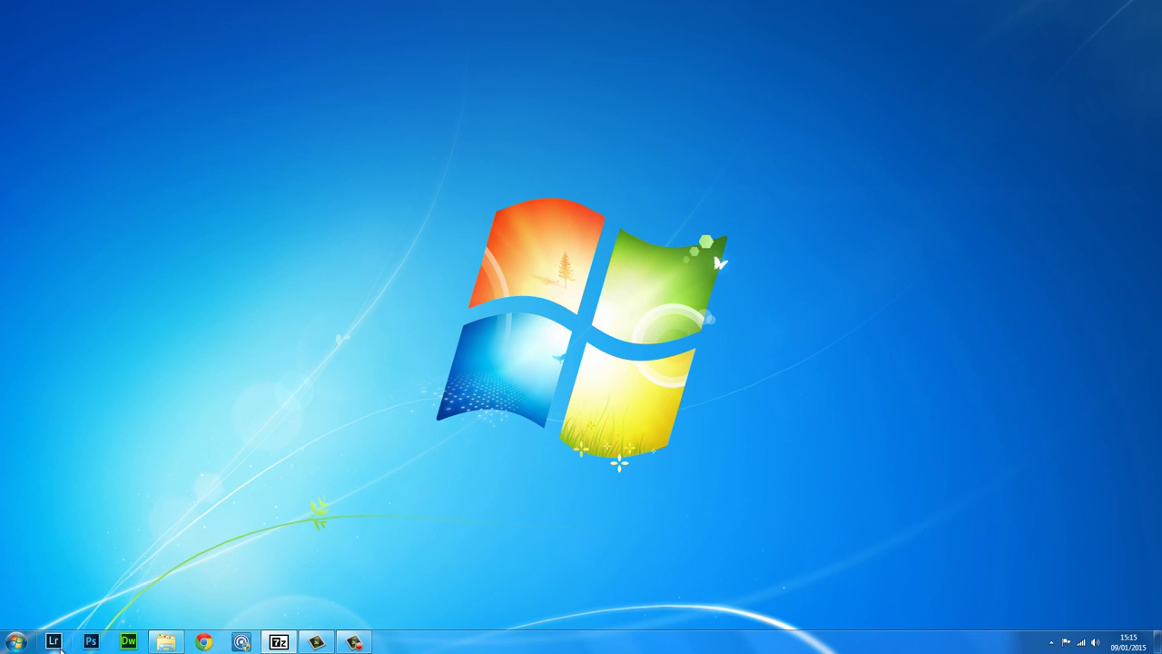
click(53, 641)
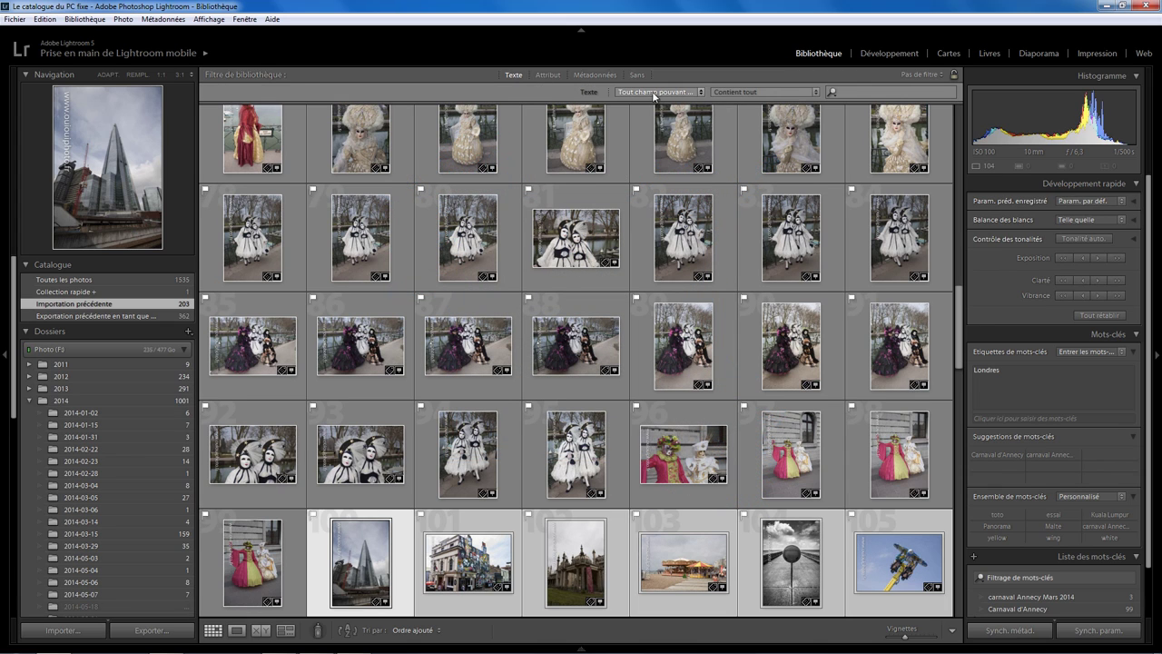
Set the Text filter to search Mots-clés for 'Londres', then replace the term with 'Carnaval d'Annecy'
click(648, 96)
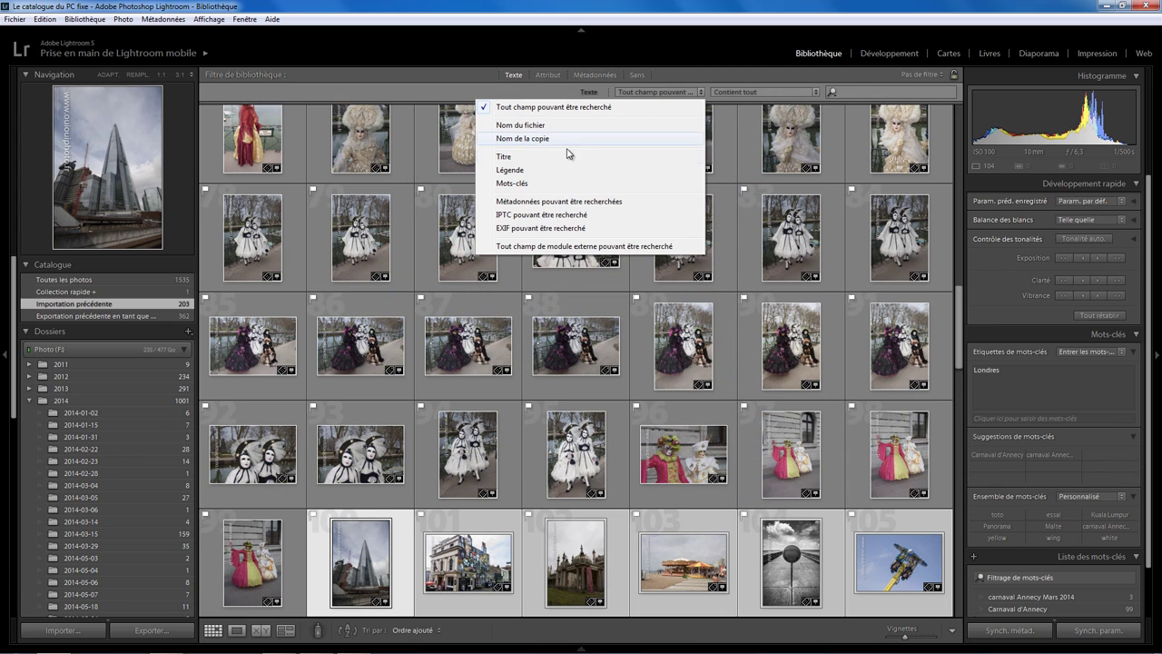
click(545, 185)
click(851, 92)
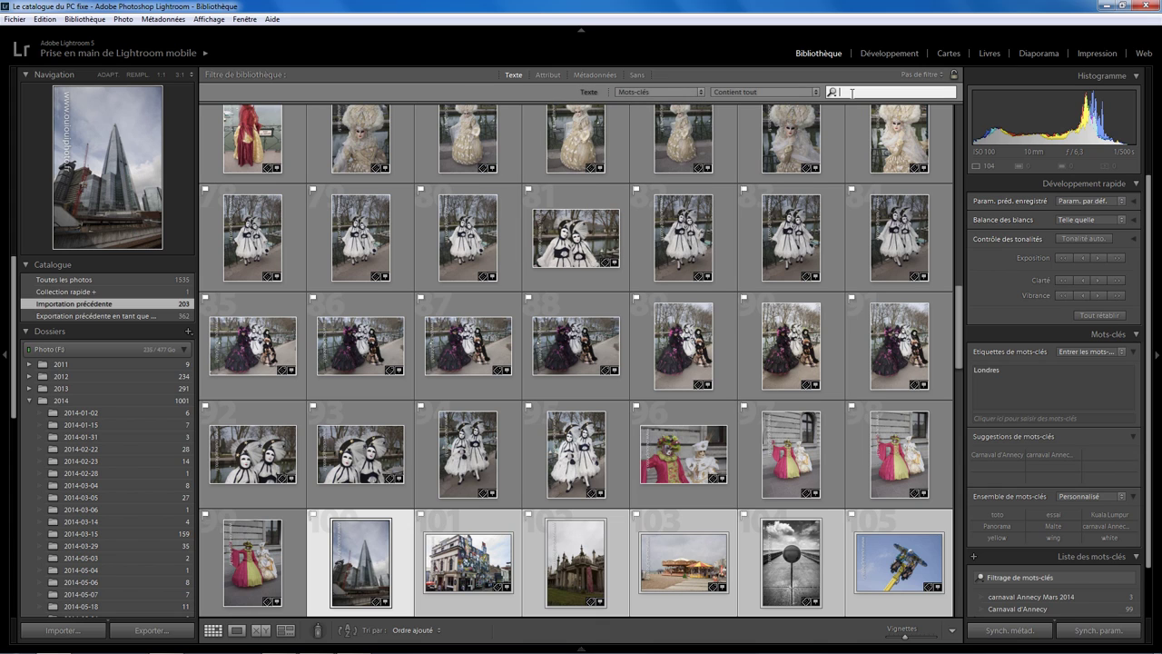
text(Londres)
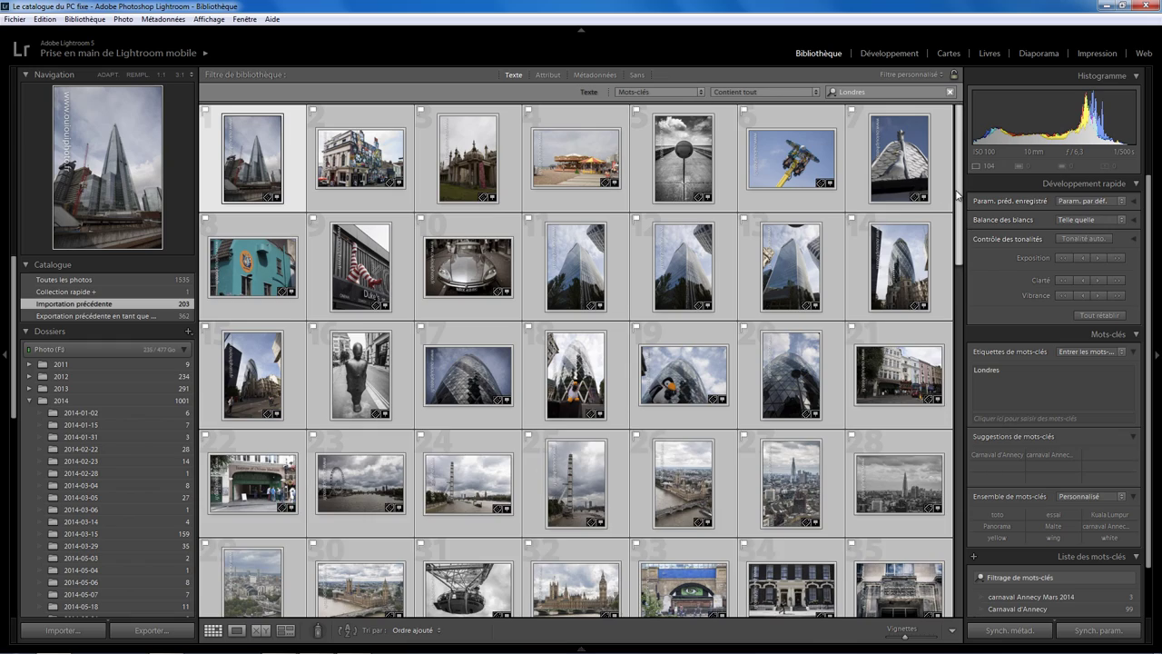
mouse_move(958, 194)
mouse_down()
mouse_move(979, 236)
mouse_move(959, 107)
mouse_up()
click(857, 92)
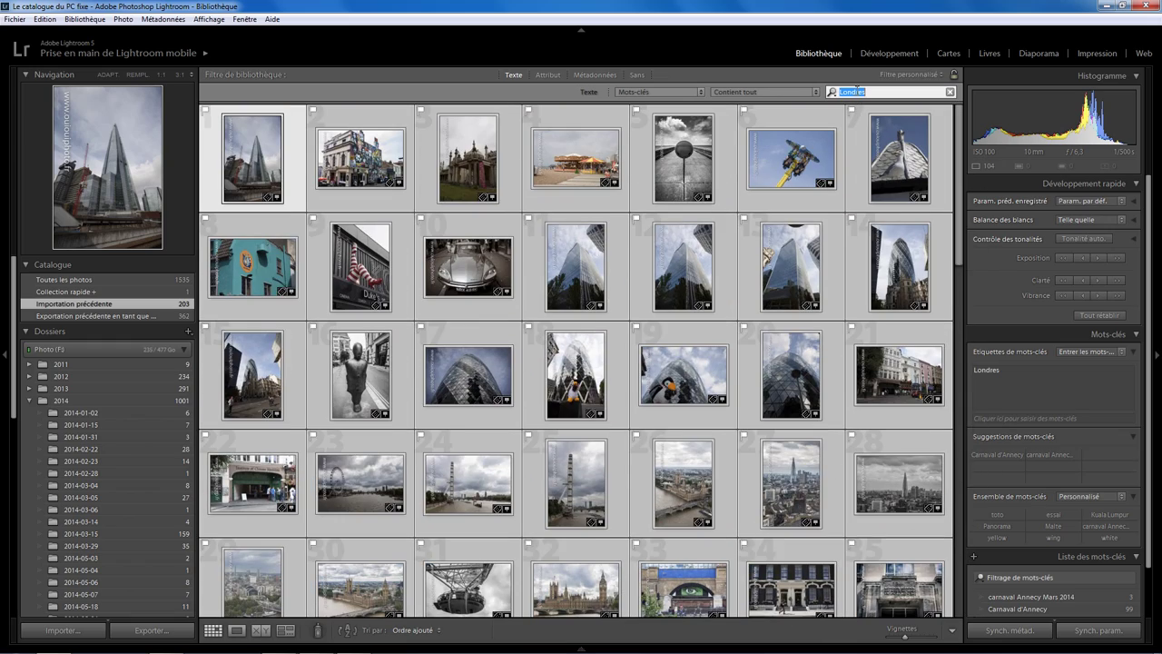
text(Carnava)
text(l d'Annecy)
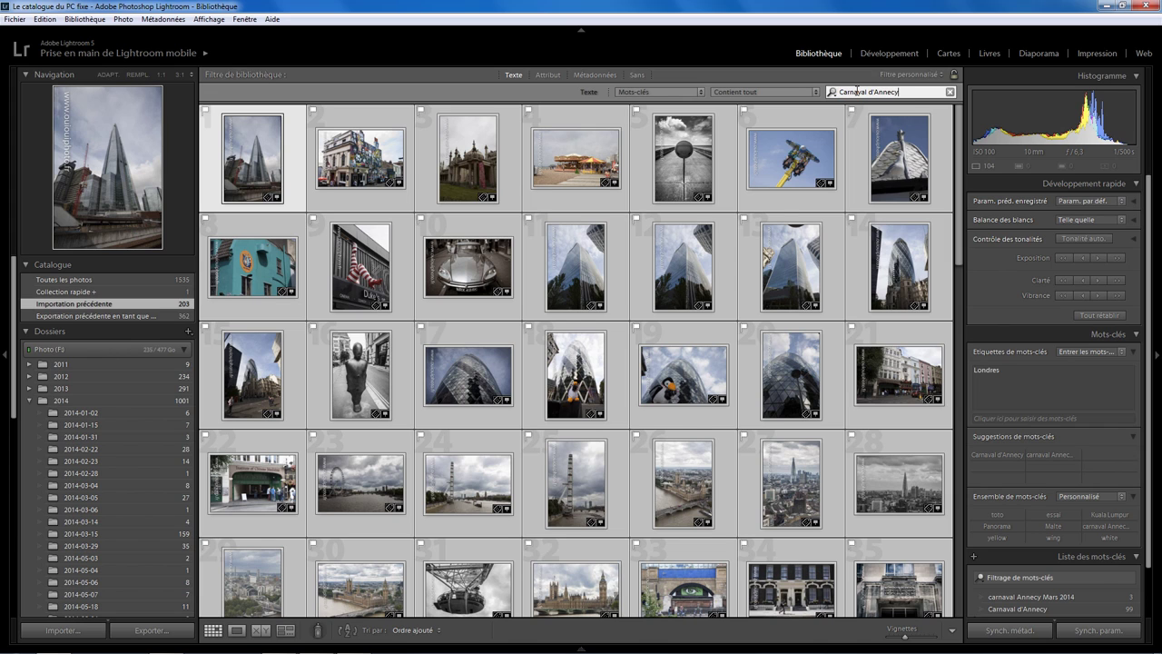